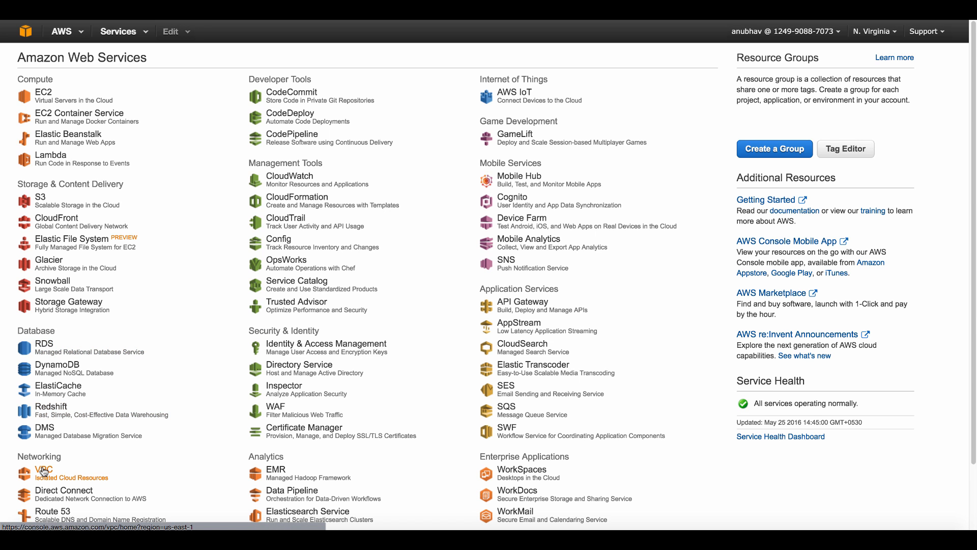
Review the Tenant1 VPC, its subnets and its internet gateways in the VPC console
{"action": "left_click", "coordinate": [44, 471]}
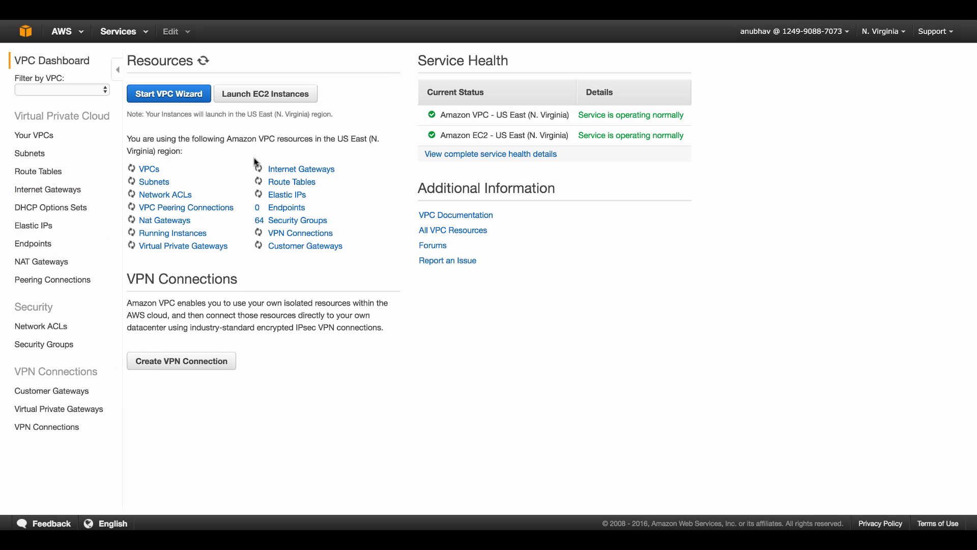
{"action": "left_click", "coordinate": [34, 141]}
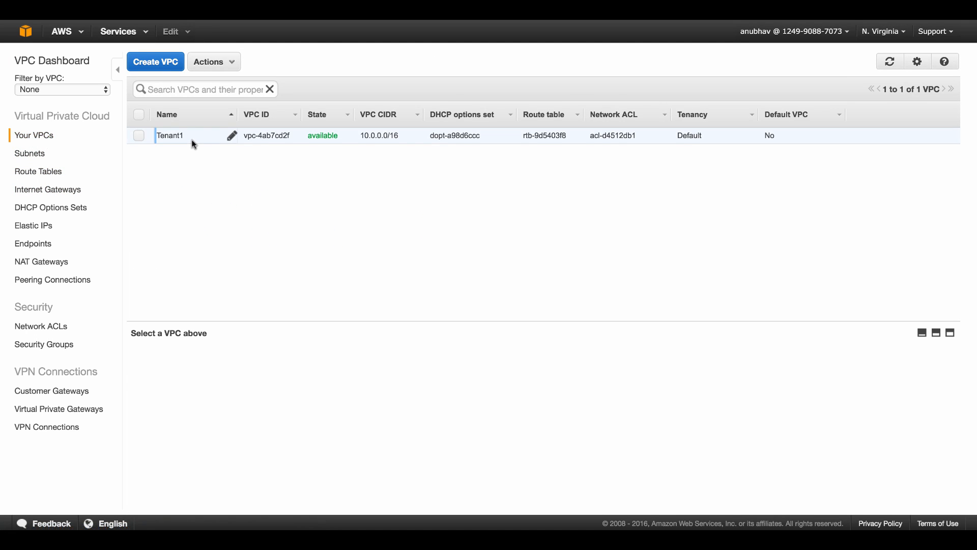
{"action": "left_click", "coordinate": [193, 142]}
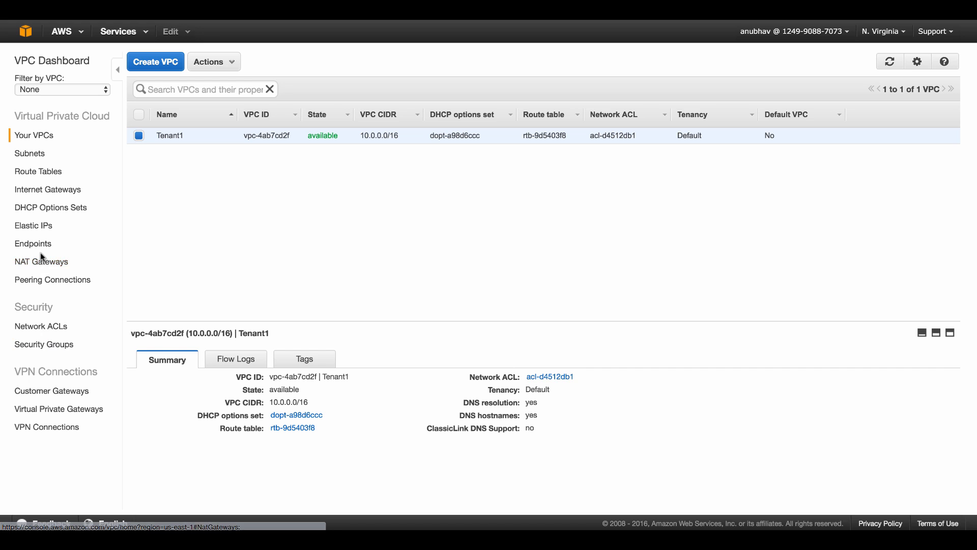
{"action": "left_click", "coordinate": [43, 153]}
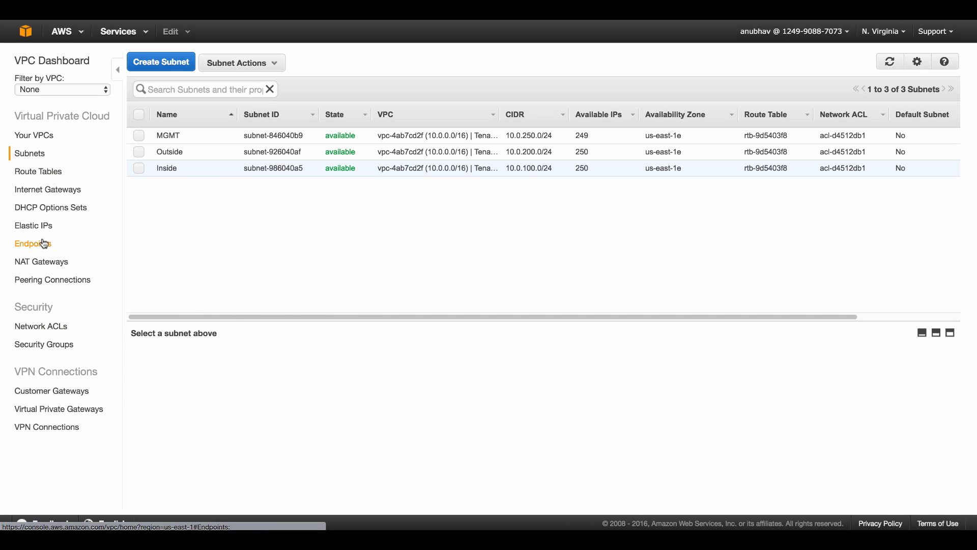
{"action": "left_click", "coordinate": [54, 197]}
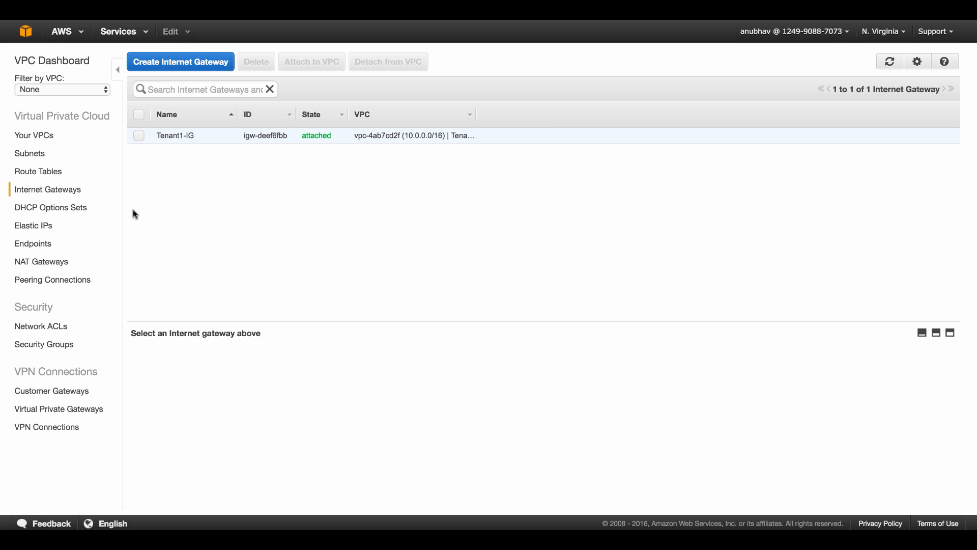
{"action": "left_click", "coordinate": [26, 34]}
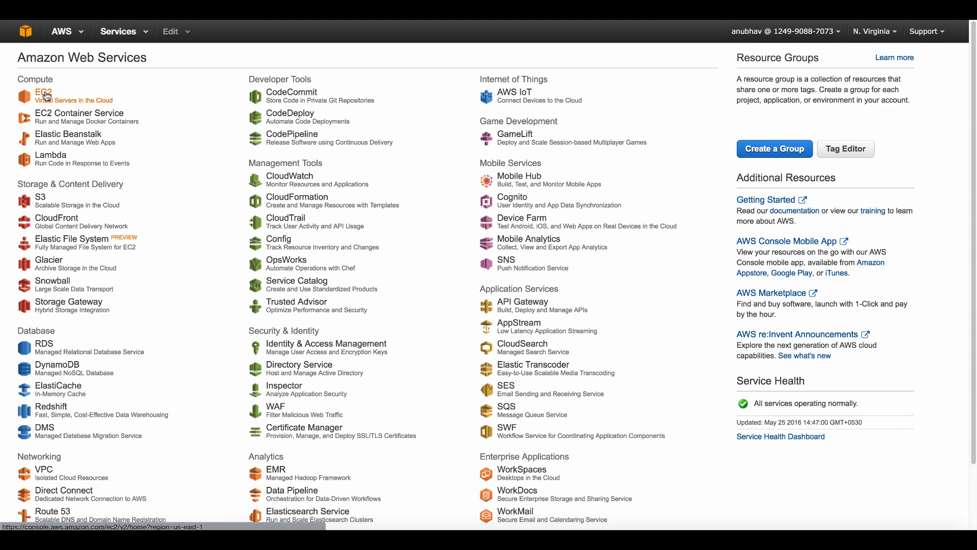
In EC2 Instances, check LNX-INS's private IPs 10.0.250.13 and 10.0.100.100
{"action": "left_click", "coordinate": [44, 93]}
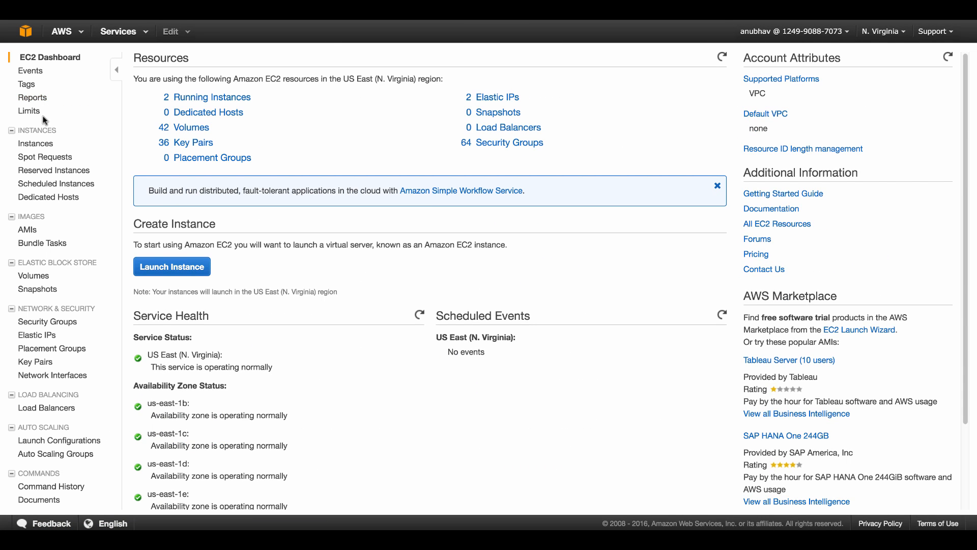
{"action": "left_click", "coordinate": [44, 144]}
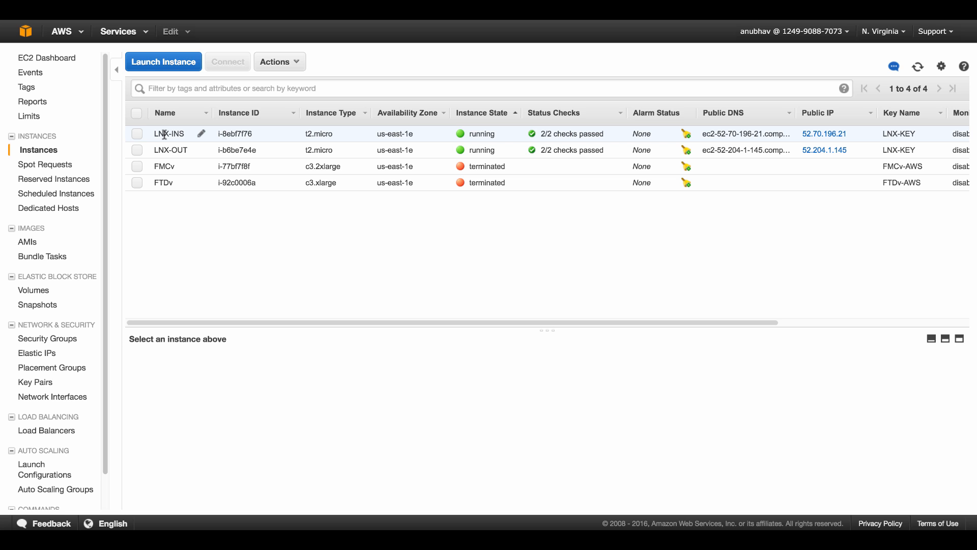
{"action": "left_click", "coordinate": [137, 135]}
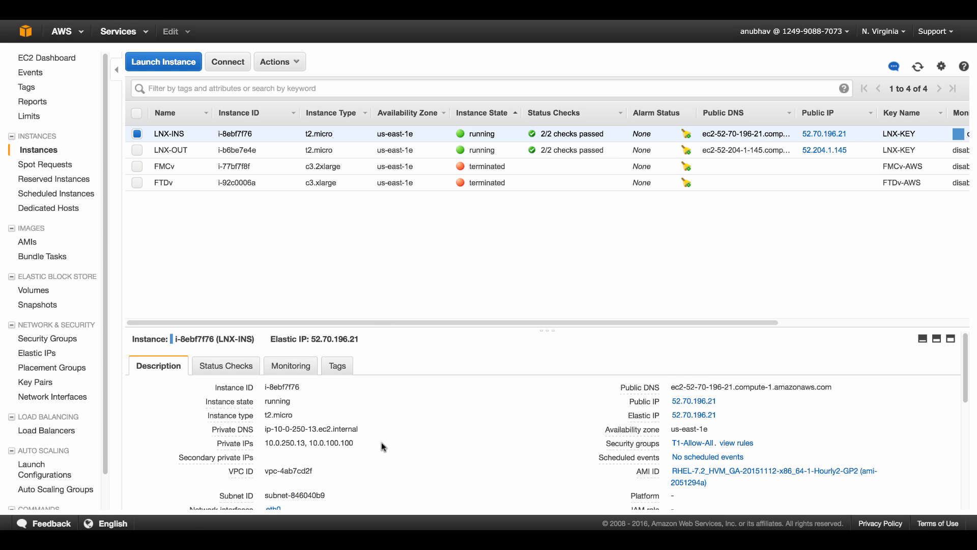
{"action": "scroll", "coordinate": [382, 442], "scroll_direction": "down", "scroll_amount": 3}
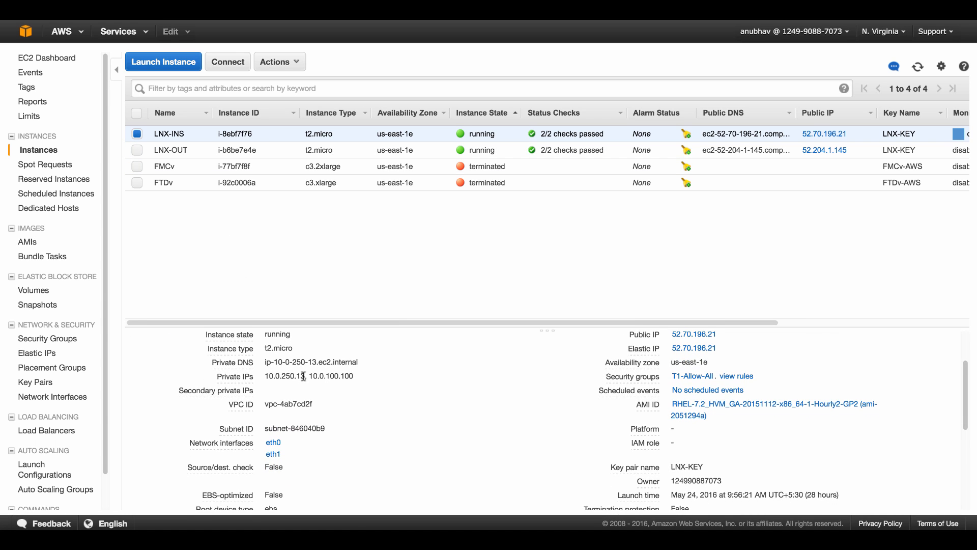
{"action": "left_click_drag", "start_coordinate": [306, 376], "coordinate": [265, 375]}
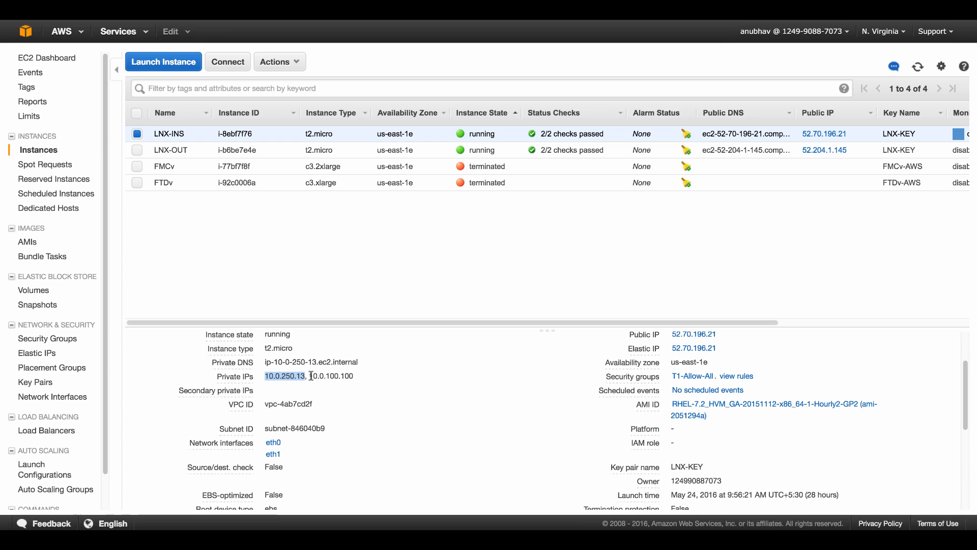
{"action": "left_click_drag", "start_coordinate": [311, 376], "coordinate": [358, 376]}
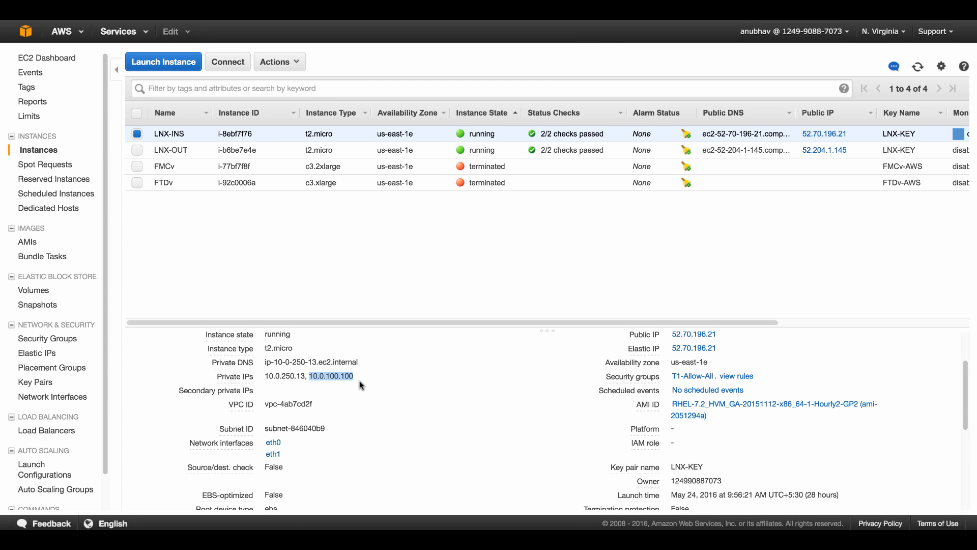
Check LNX-OUT's private IPs 10.0.250.234 and 10.0.200.100 and public IP 52.204.1.145
{"action": "left_click", "coordinate": [138, 150]}
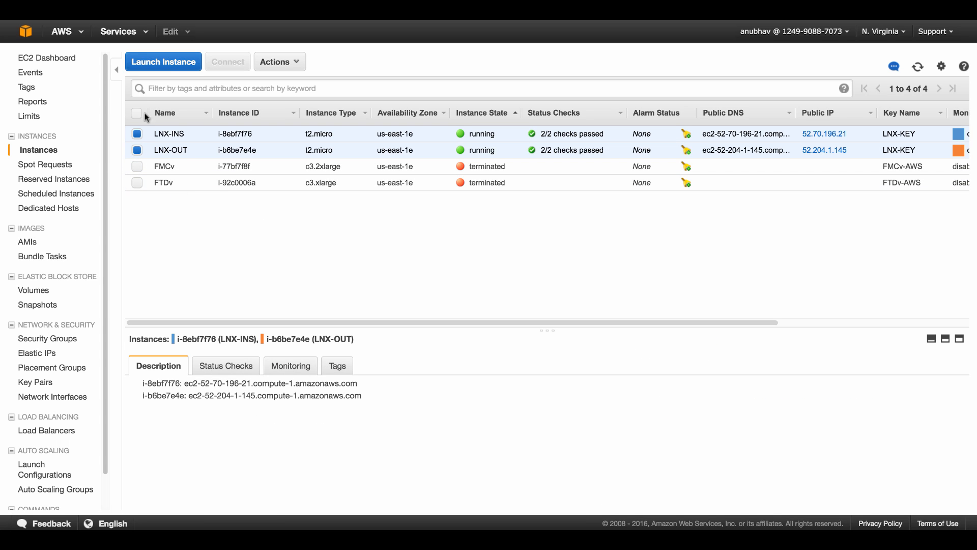
{"action": "left_click", "coordinate": [137, 135]}
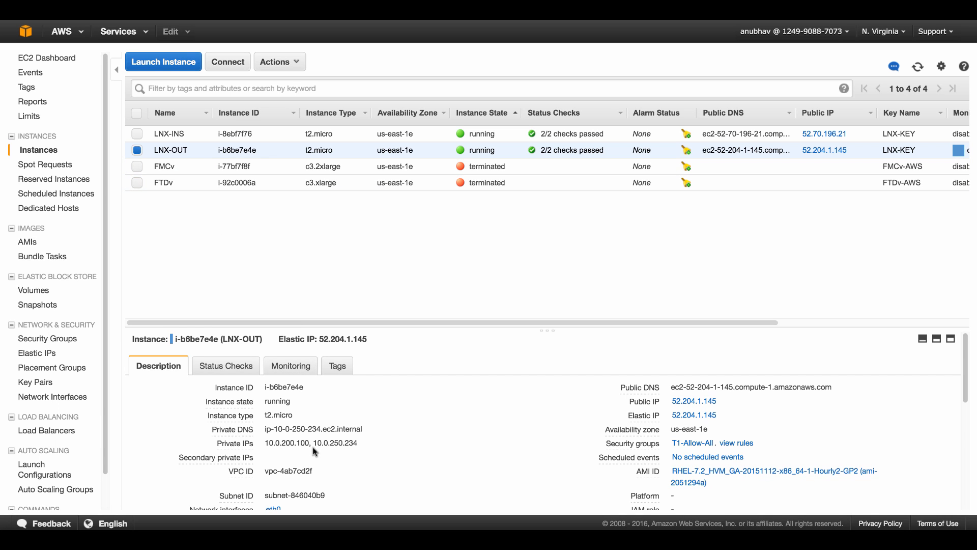
{"action": "left_click_drag", "start_coordinate": [317, 444], "coordinate": [359, 444]}
{"action": "left_click_drag", "start_coordinate": [313, 444], "coordinate": [358, 444]}
{"action": "left_click_drag", "start_coordinate": [264, 444], "coordinate": [309, 444]}
{"action": "left_click_drag", "start_coordinate": [848, 152], "coordinate": [805, 157]}
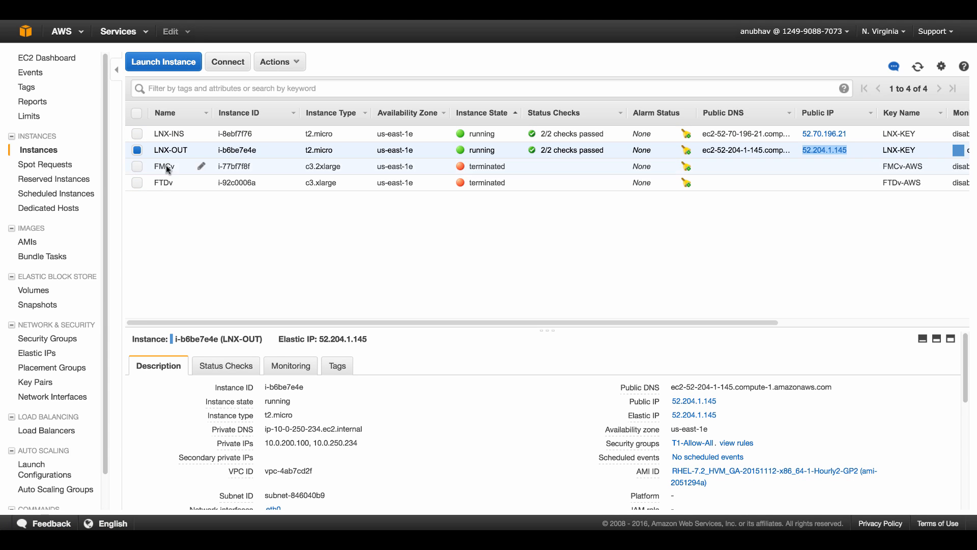
{"action": "left_click", "coordinate": [57, 400]}
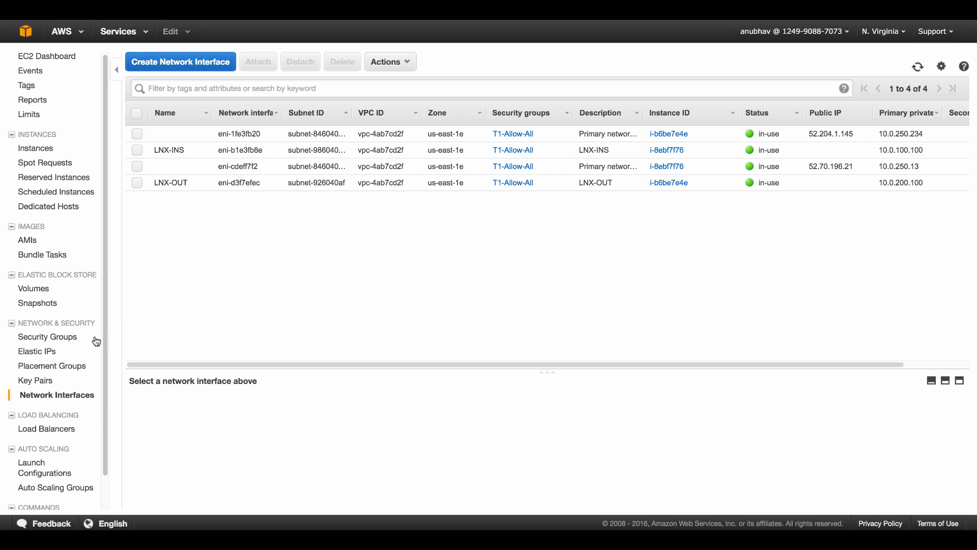
{"action": "left_click", "coordinate": [65, 337]}
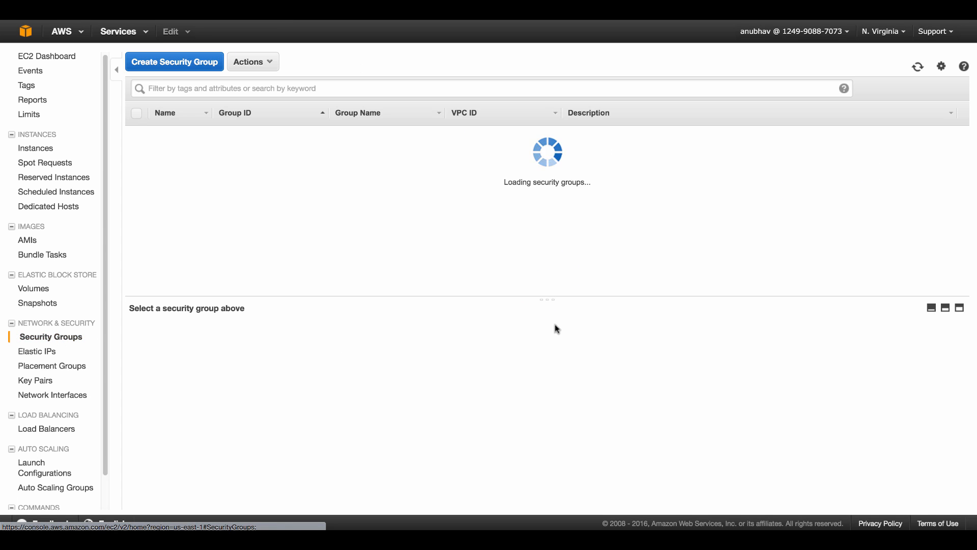
{"action": "scroll", "coordinate": [695, 231], "scroll_direction": "down", "scroll_amount": 2}
{"action": "scroll", "coordinate": [697, 231], "scroll_direction": "down", "scroll_amount": 5}
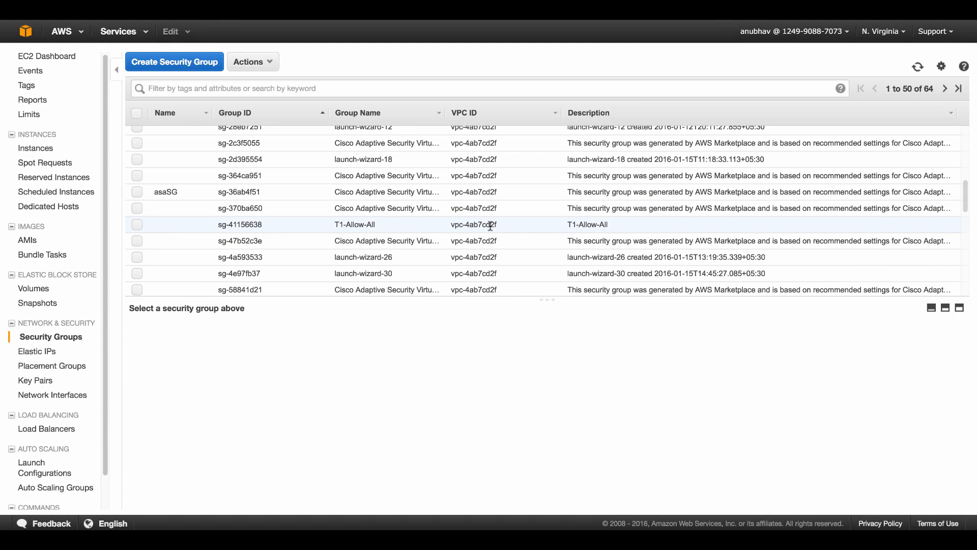
{"action": "left_click", "coordinate": [490, 225]}
{"action": "left_click", "coordinate": [230, 336]}
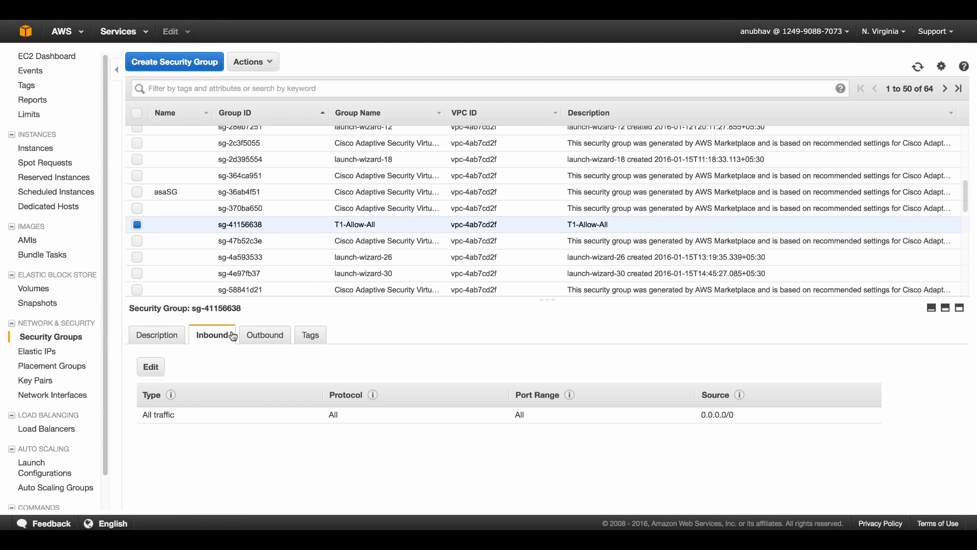
{"action": "left_click", "coordinate": [261, 337]}
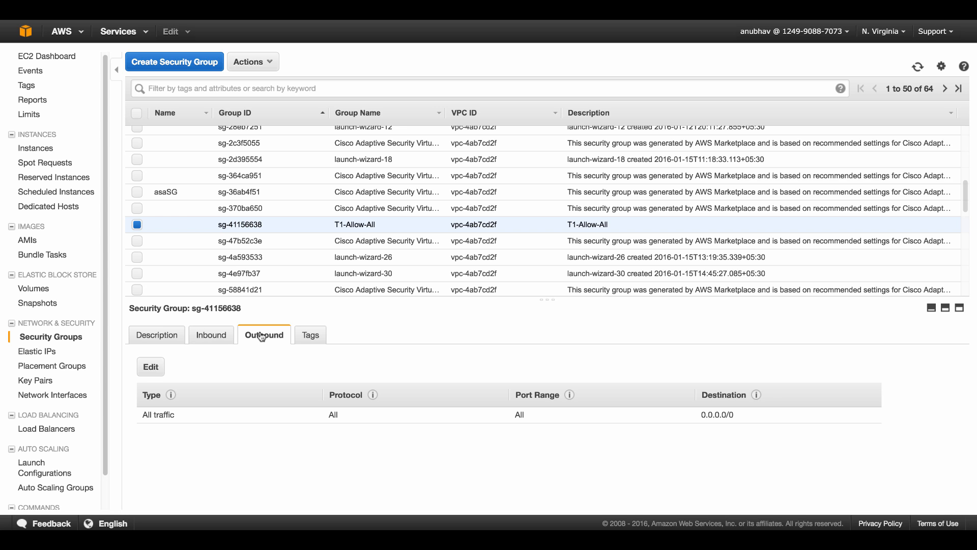
{"action": "left_click", "coordinate": [34, 352]}
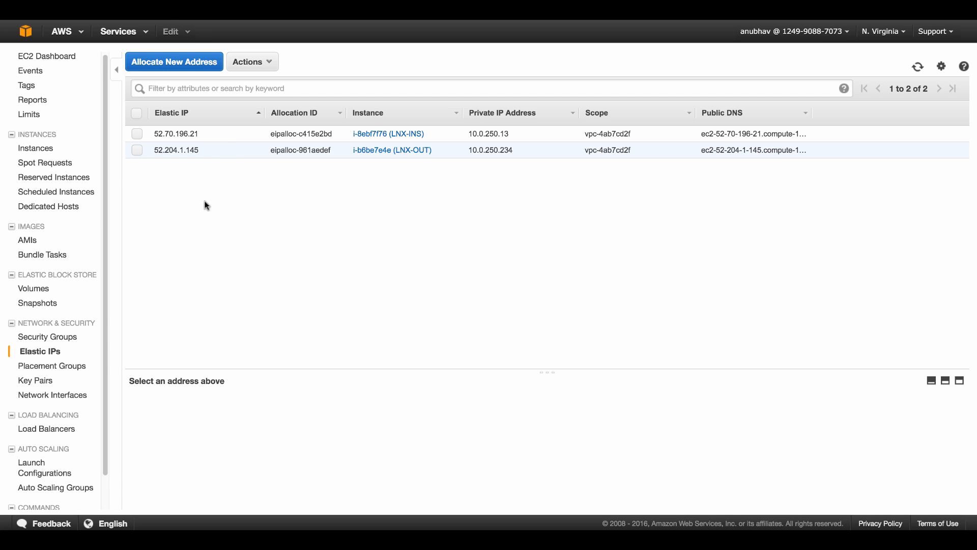
{"action": "left_click", "coordinate": [49, 151]}
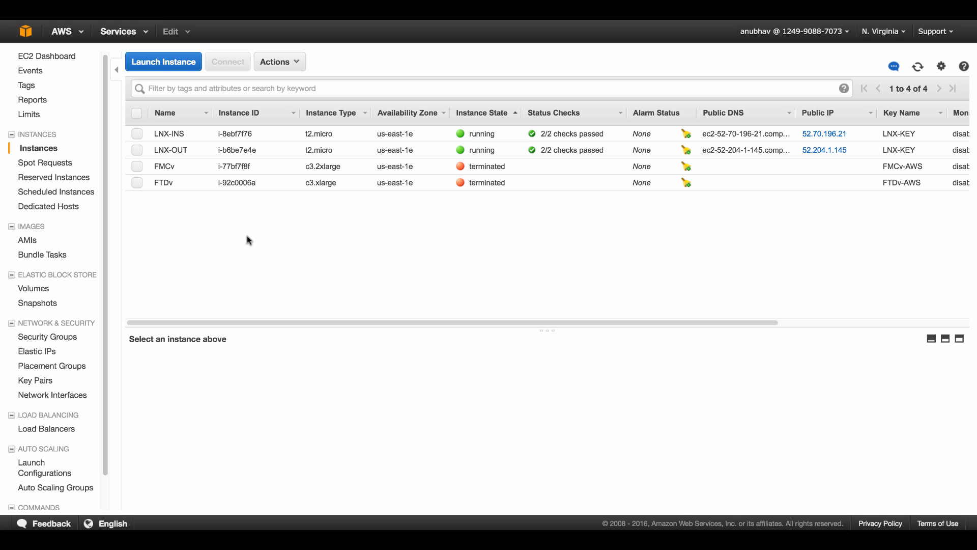
Start a new instance launch and pick the Cisco Firepower FMCv BYOL Marketplace image
{"action": "left_click", "coordinate": [168, 65]}
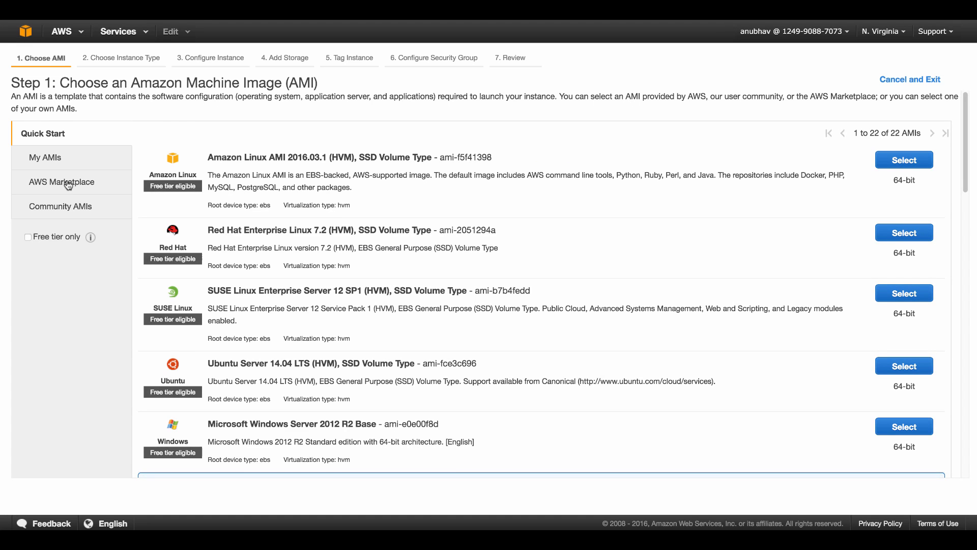
{"action": "left_click", "coordinate": [67, 184]}
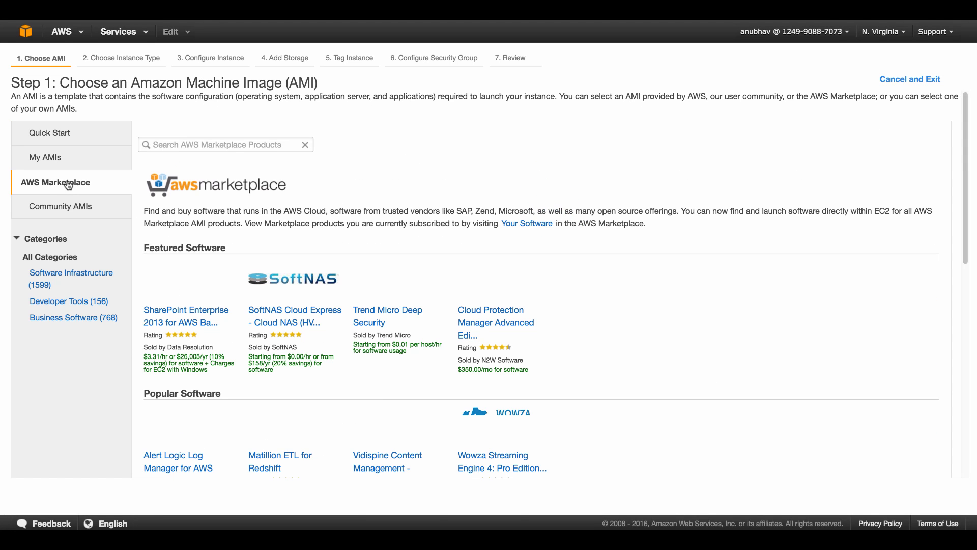
{"action": "left_click", "coordinate": [185, 140]}
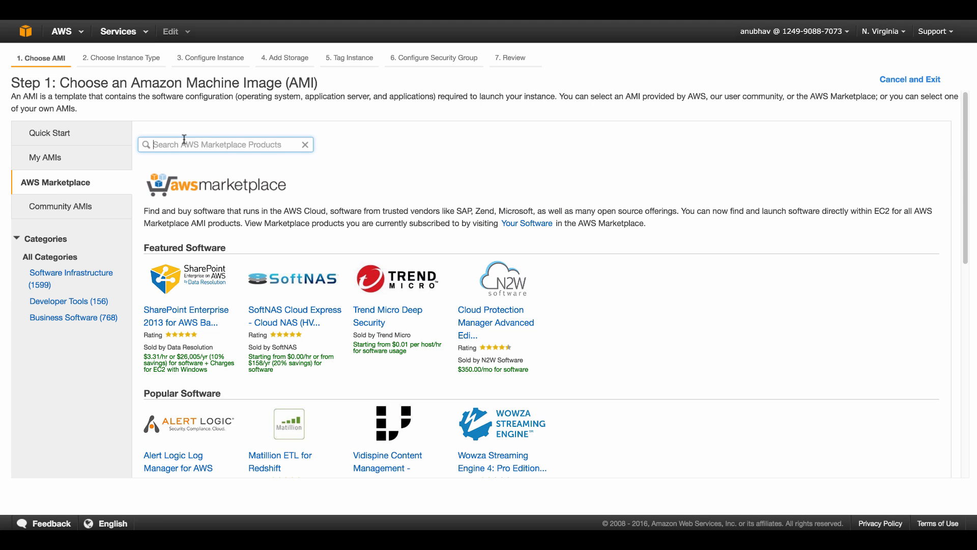
{"action": "type", "text": "cisco"}
{"action": "key", "text": "Return"}
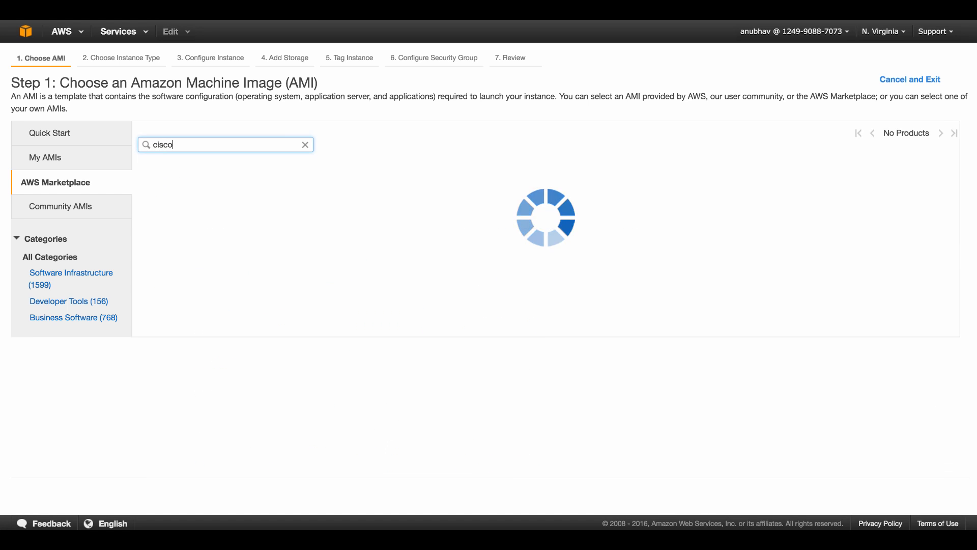
{"action": "scroll", "coordinate": [604, 380], "scroll_direction": "down", "scroll_amount": 7}
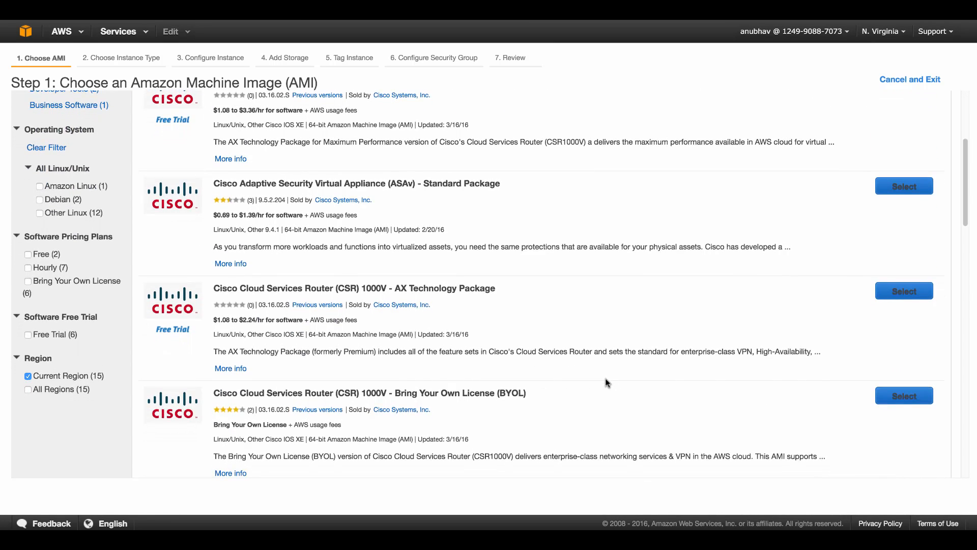
{"action": "scroll", "coordinate": [606, 383], "scroll_direction": "down", "scroll_amount": 5}
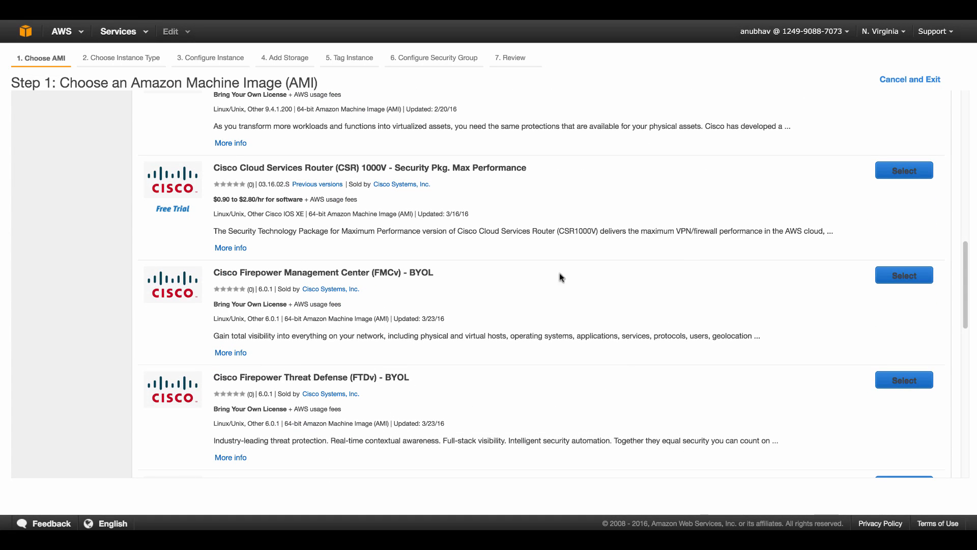
{"action": "left_click", "coordinate": [902, 277]}
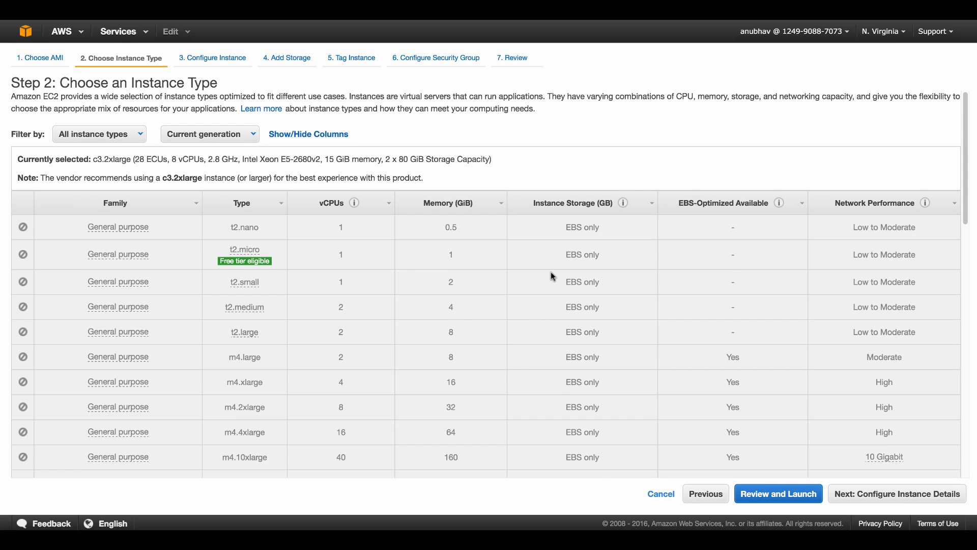
Keep c3.2xlarge as the instance type and continue to instance details
{"action": "scroll", "coordinate": [352, 282], "scroll_direction": "down", "scroll_amount": 10}
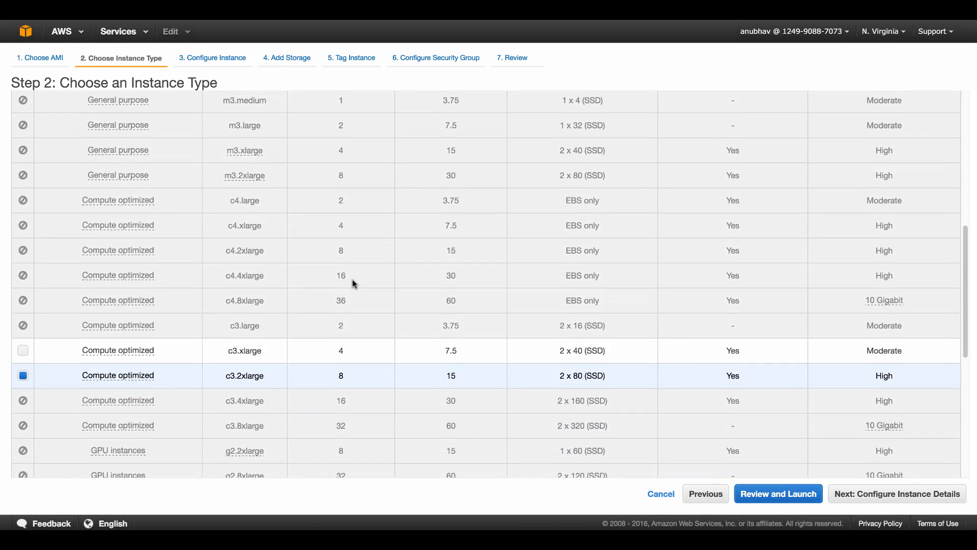
{"action": "scroll", "coordinate": [353, 282], "scroll_direction": "down", "scroll_amount": 2}
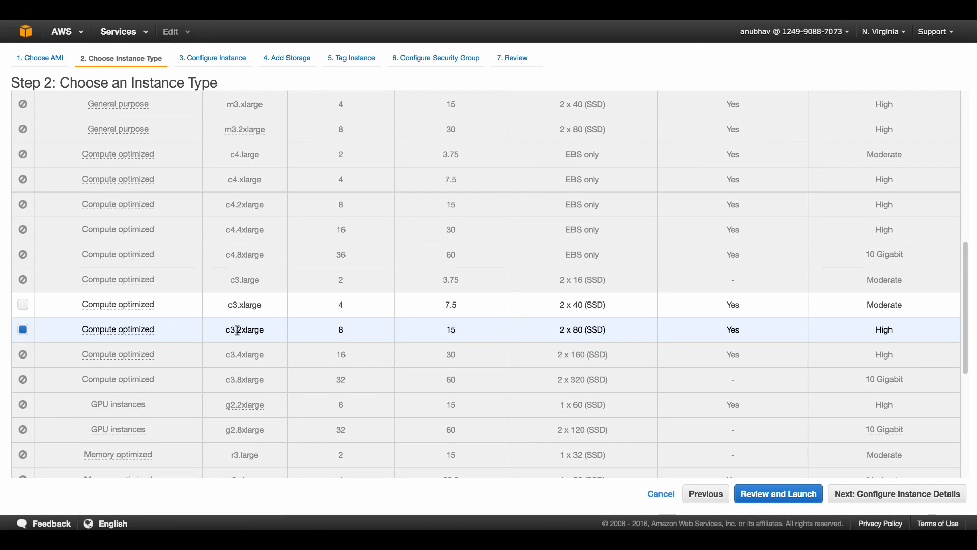
{"action": "left_click_drag", "start_coordinate": [239, 330], "coordinate": [265, 332]}
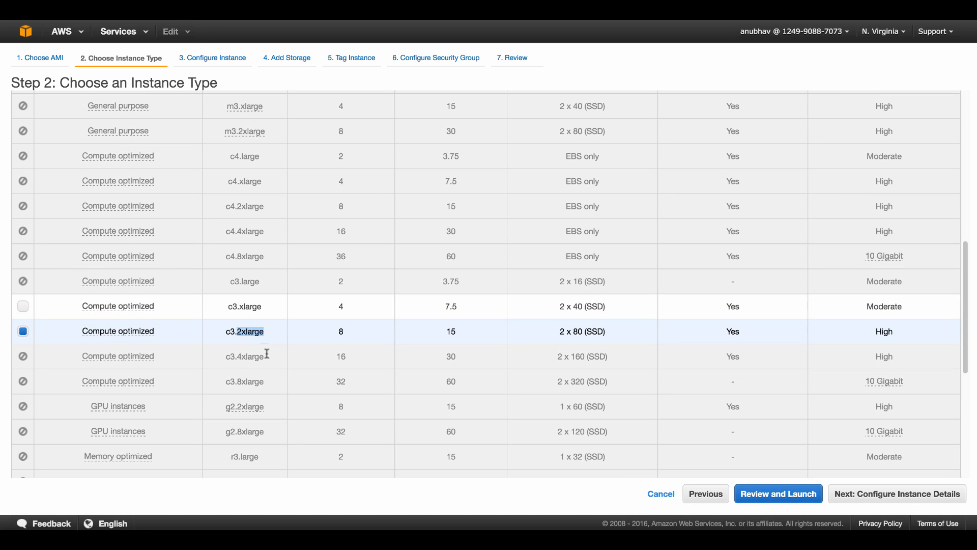
{"action": "left_click", "coordinate": [874, 500]}
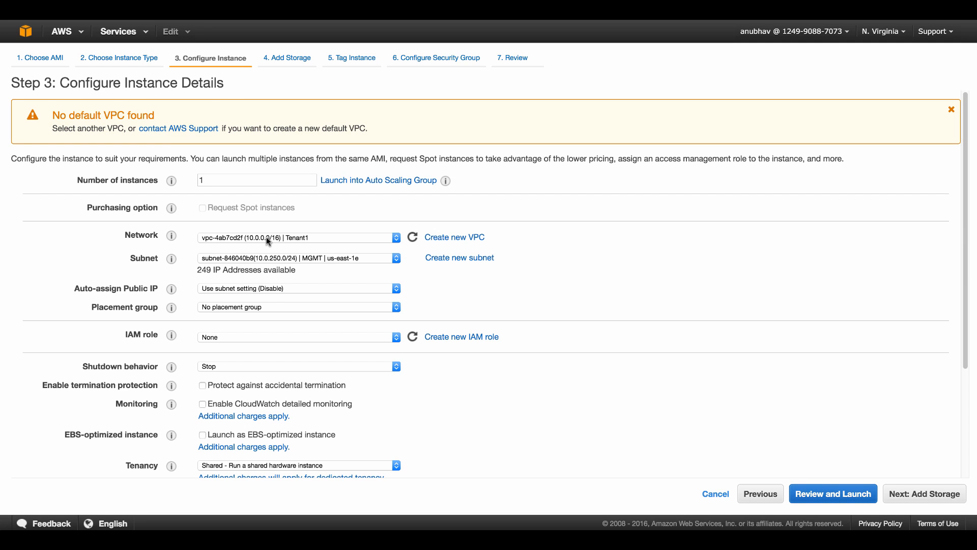
Keep the Tenant1 VPC and MGMT subnet and enter a fixed primary IP for eth0
{"action": "left_click", "coordinate": [267, 237]}
{"action": "left_click", "coordinate": [266, 236]}
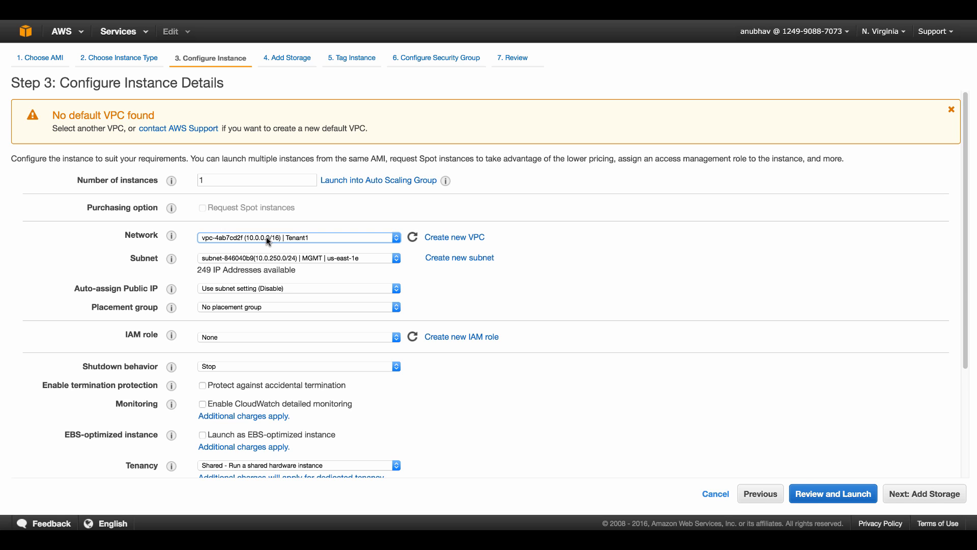
{"action": "left_click", "coordinate": [306, 259]}
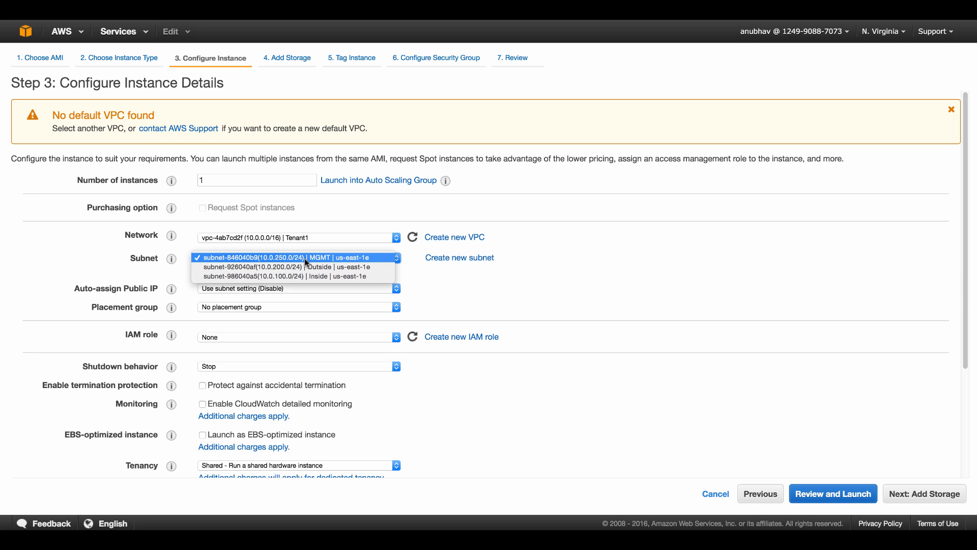
{"action": "left_click", "coordinate": [305, 258]}
{"action": "scroll", "coordinate": [530, 282], "scroll_direction": "down", "scroll_amount": 1}
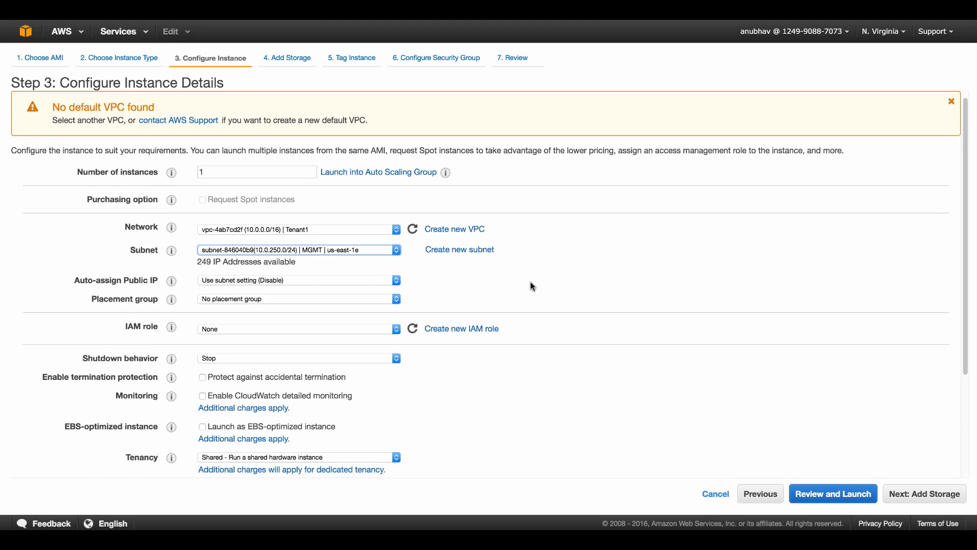
{"action": "scroll", "coordinate": [530, 283], "scroll_direction": "down", "scroll_amount": 3}
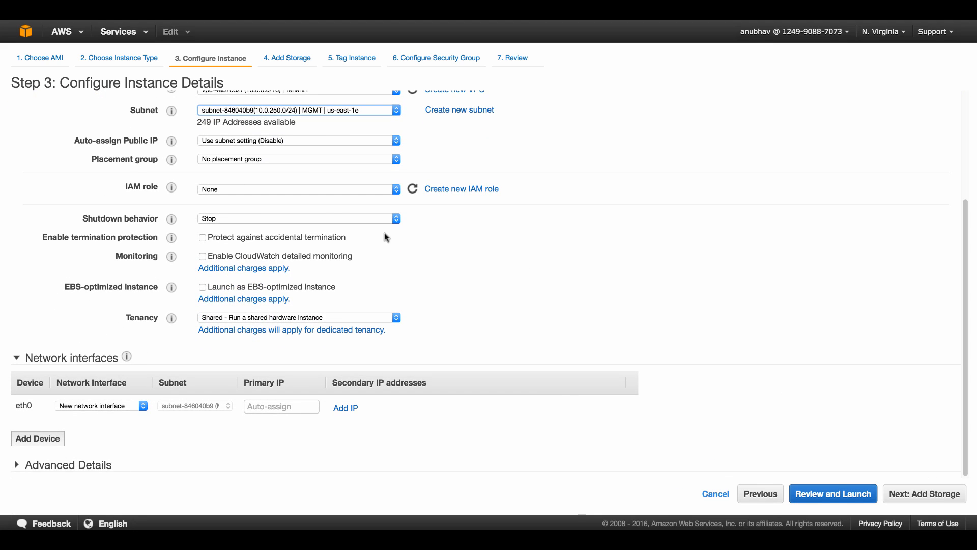
{"action": "left_click", "coordinate": [267, 406]}
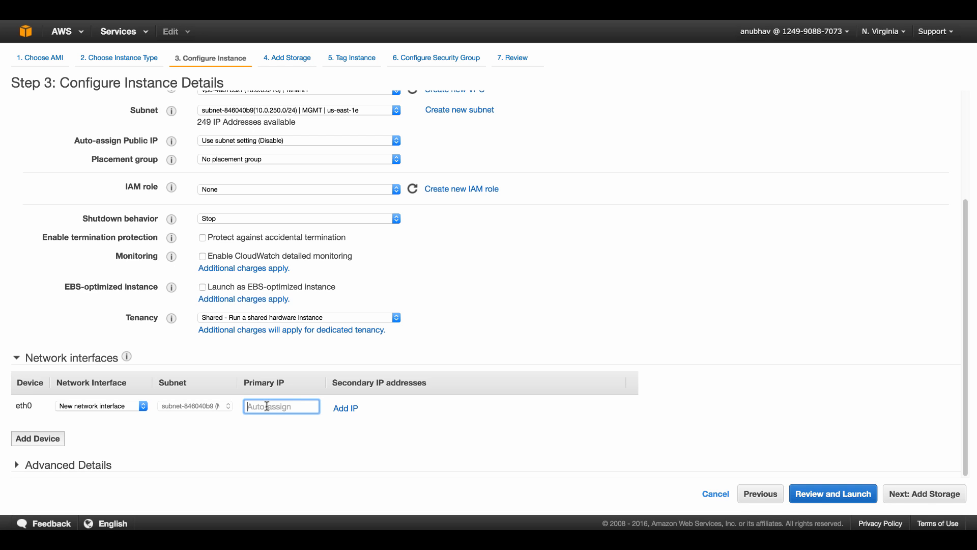
{"action": "type", "text": "10.0.250.51"}
Skip past storage and tag the instance with the Name FMCv
{"action": "left_click", "coordinate": [914, 494]}
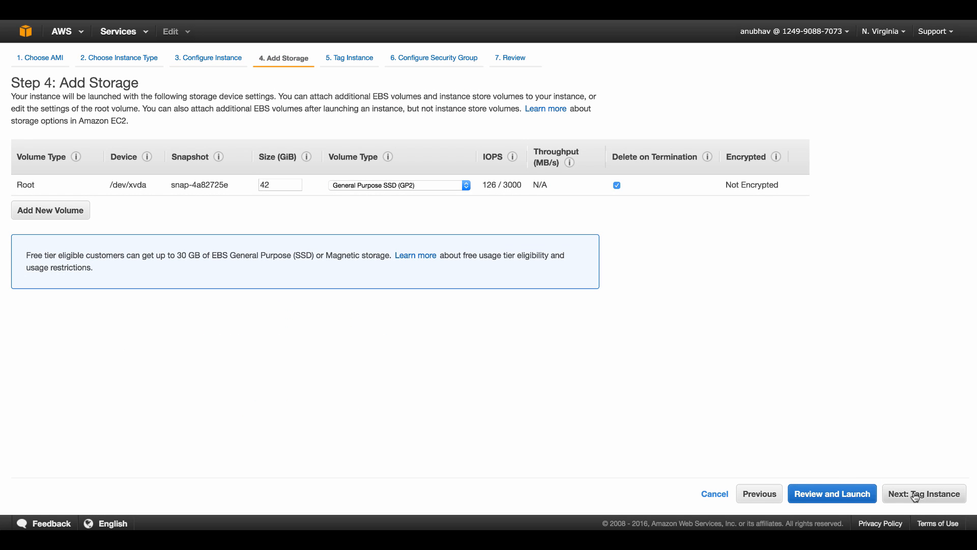
{"action": "left_click", "coordinate": [915, 494]}
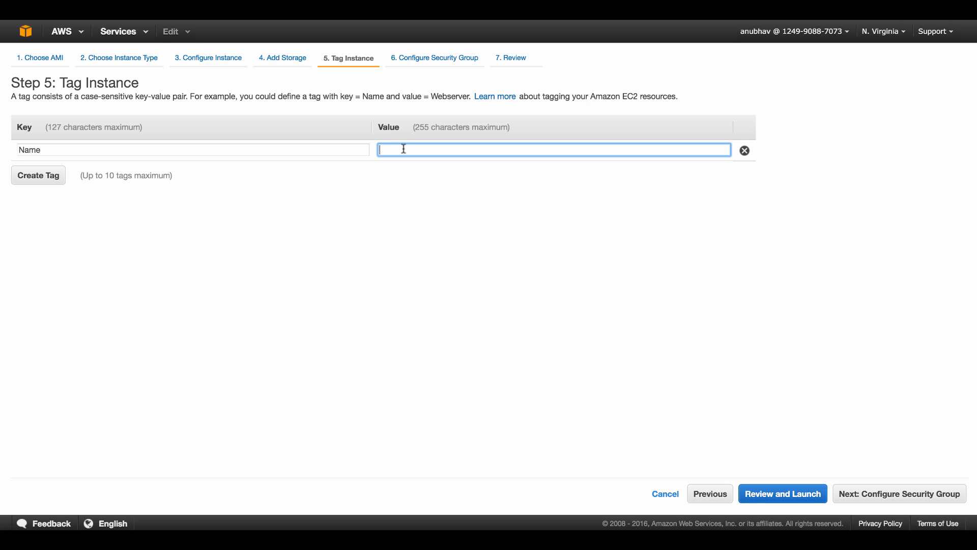
{"action": "type", "text": "FMC"}
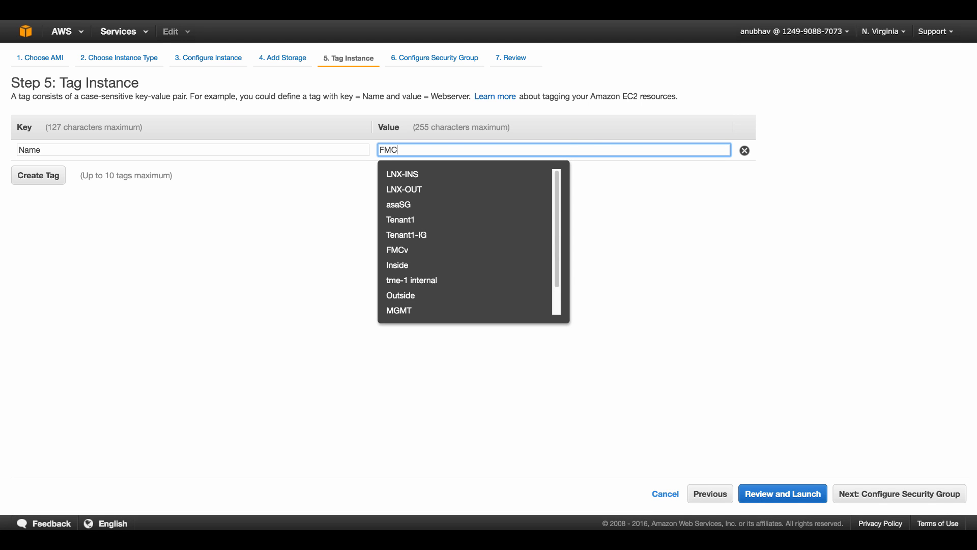
{"action": "type", "text": "v"}
{"action": "left_click", "coordinate": [600, 186]}
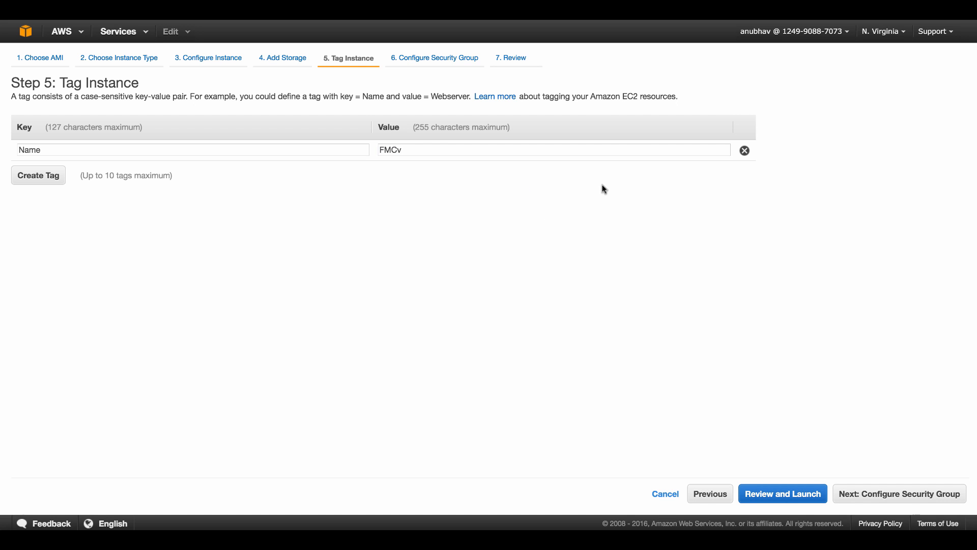
{"action": "left_click", "coordinate": [921, 495]}
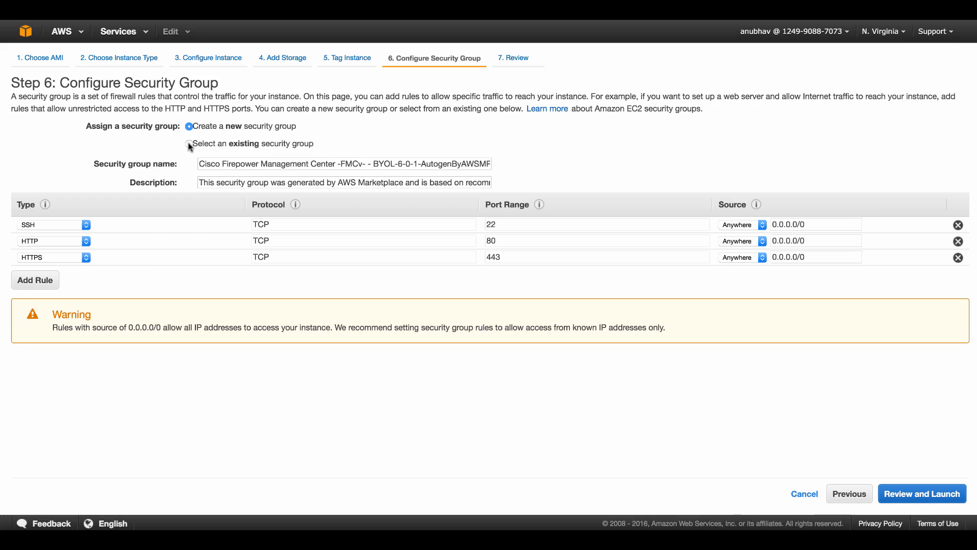
Assign the existing T1-Allow-All security group and go to the launch review
{"action": "left_click", "coordinate": [189, 143]}
{"action": "scroll", "coordinate": [516, 233], "scroll_direction": "down", "scroll_amount": 5}
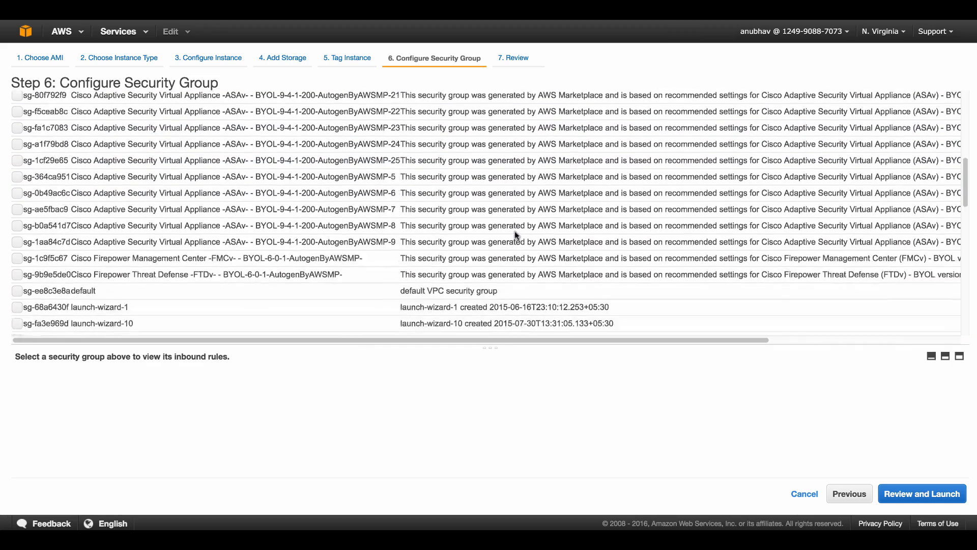
{"action": "scroll", "coordinate": [515, 235], "scroll_direction": "down", "scroll_amount": 10}
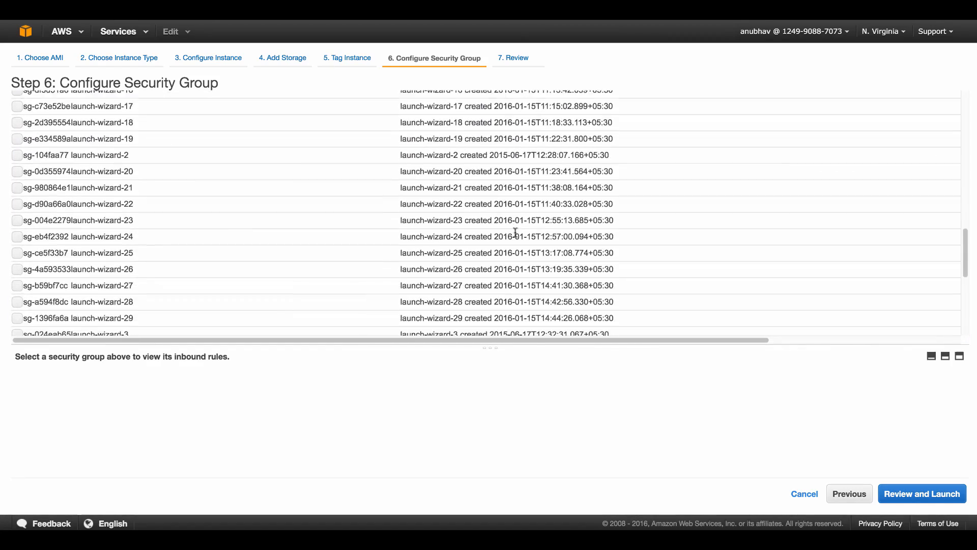
{"action": "scroll", "coordinate": [516, 233], "scroll_direction": "down", "scroll_amount": 8}
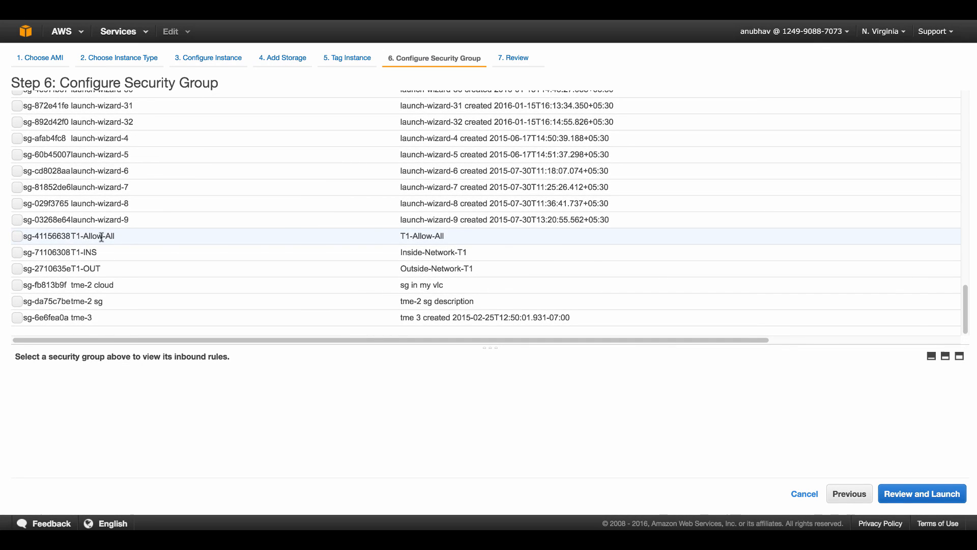
{"action": "left_click", "coordinate": [17, 236]}
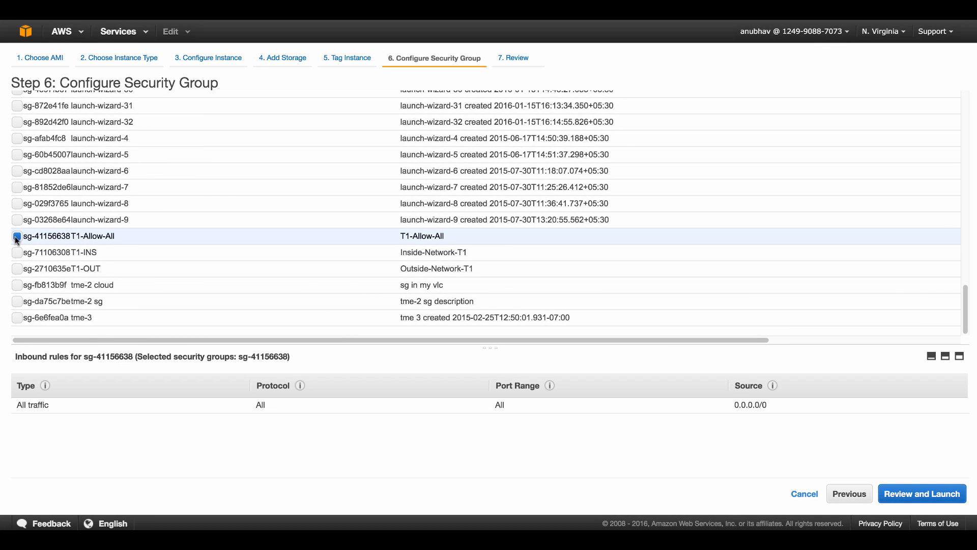
{"action": "left_click", "coordinate": [943, 498]}
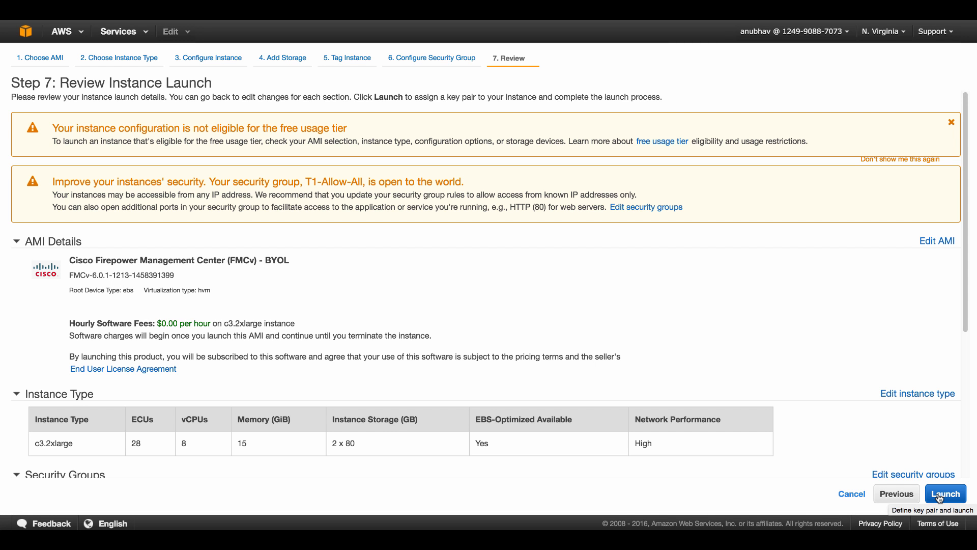
Verify the c3.2xlarge type, security group ID and FMCv AMI ID, then launch
{"action": "scroll", "coordinate": [700, 363], "scroll_direction": "down", "scroll_amount": 5}
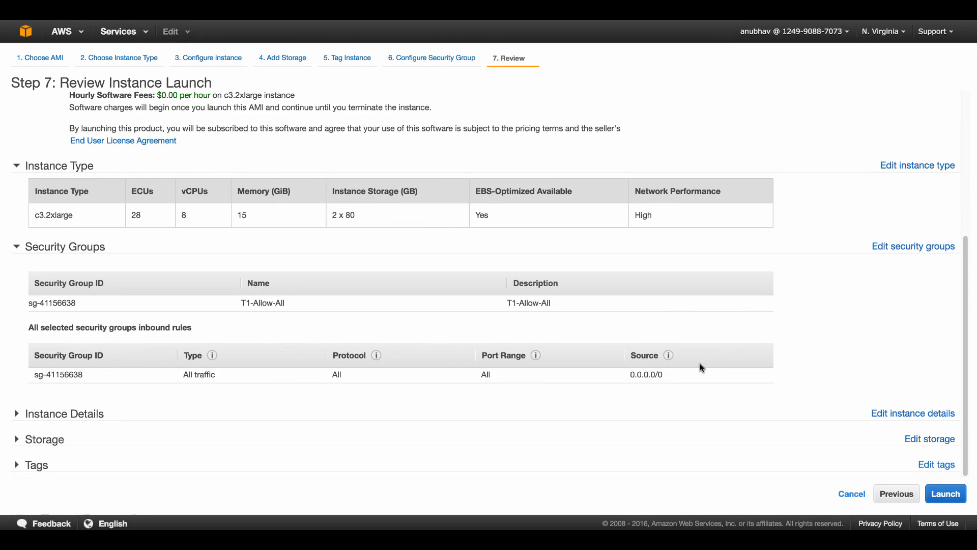
{"action": "left_click_drag", "start_coordinate": [40, 215], "coordinate": [89, 219]}
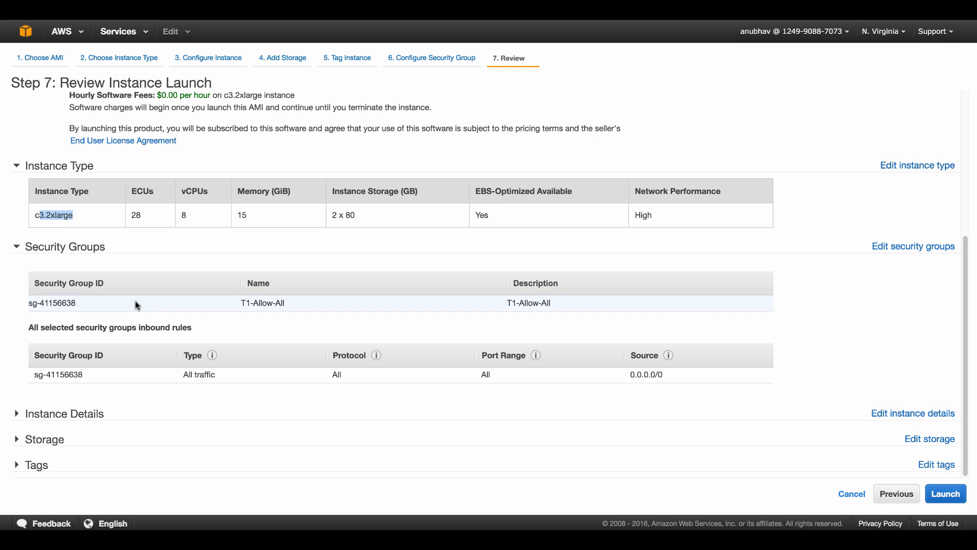
{"action": "left_click_drag", "start_coordinate": [135, 305], "coordinate": [14, 306]}
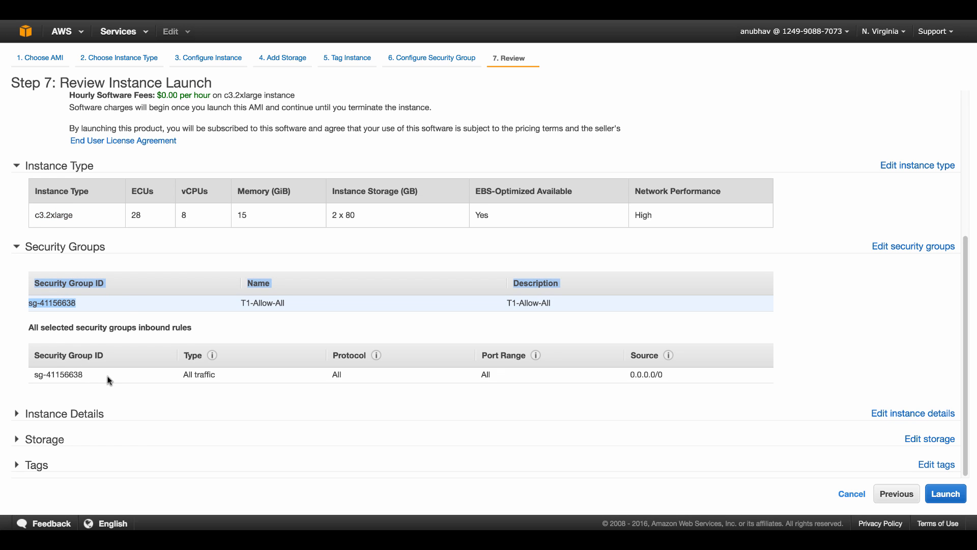
{"action": "scroll", "coordinate": [167, 351], "scroll_direction": "up", "scroll_amount": 4}
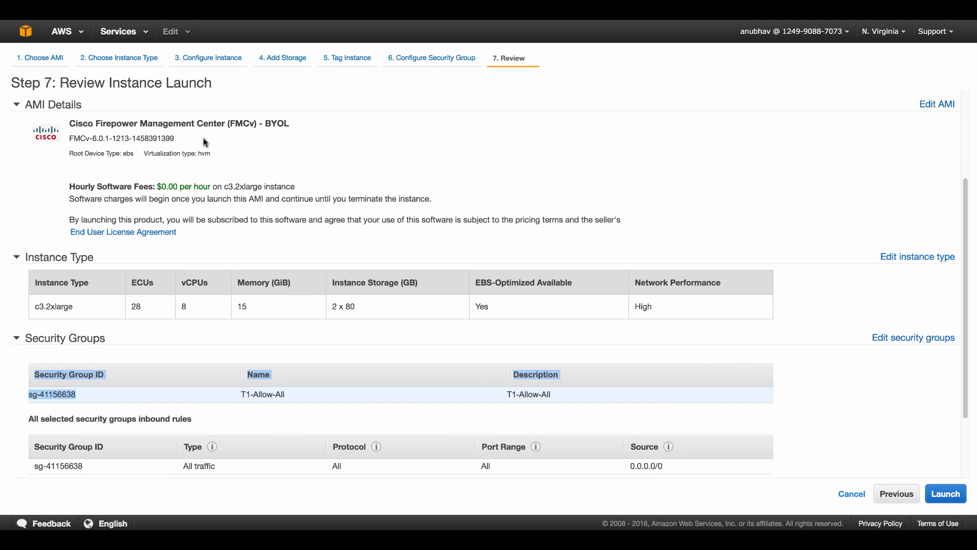
{"action": "left_click_drag", "start_coordinate": [178, 138], "coordinate": [68, 138]}
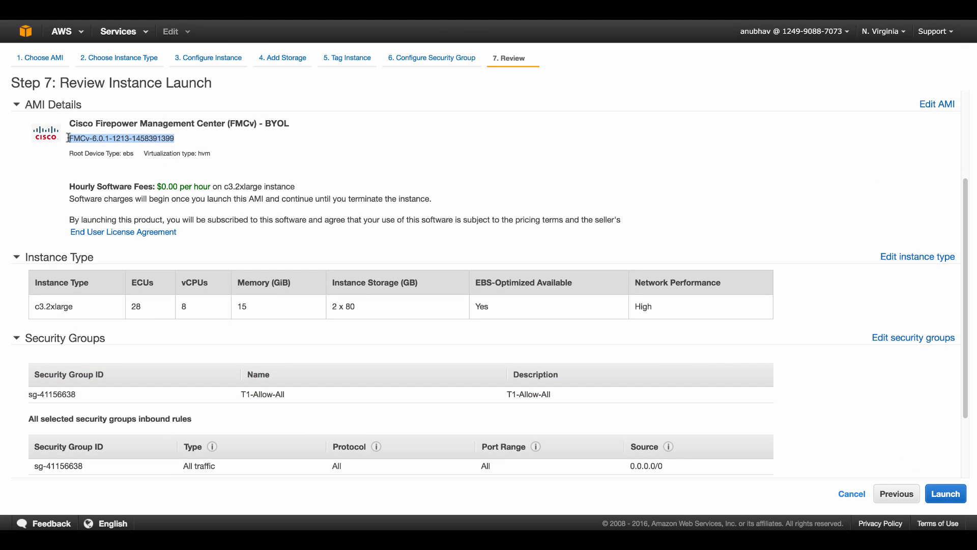
{"action": "scroll", "coordinate": [382, 188], "scroll_direction": "down", "scroll_amount": 3}
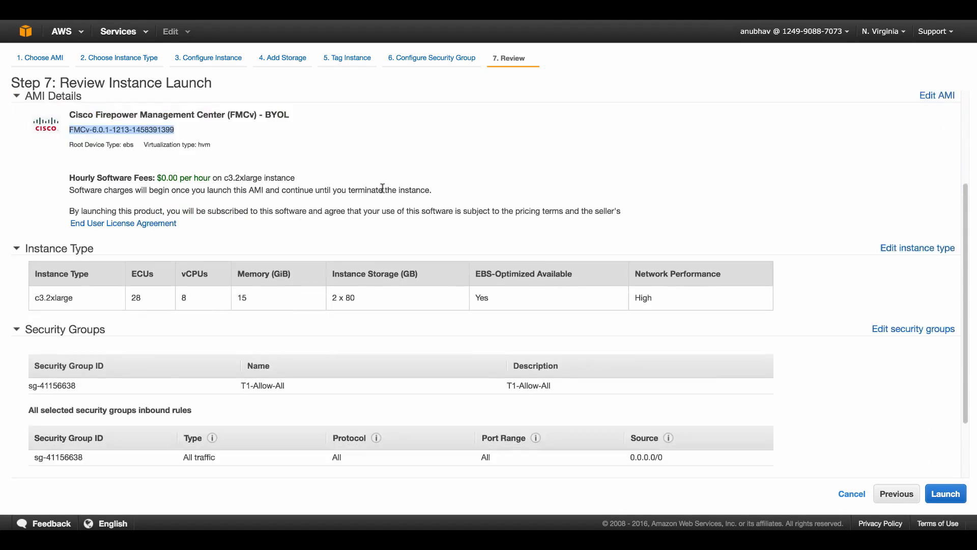
{"action": "scroll", "coordinate": [382, 188], "scroll_direction": "down", "scroll_amount": 2}
{"action": "left_click", "coordinate": [956, 496]}
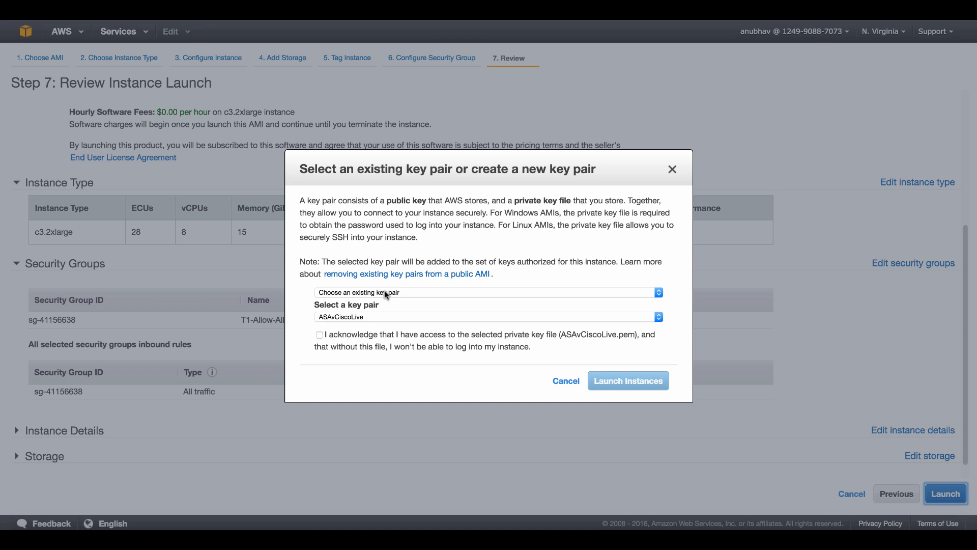
Choose the FMCv-AWS key pair, acknowledge the private key file, and launch the instance
{"action": "left_click", "coordinate": [389, 316]}
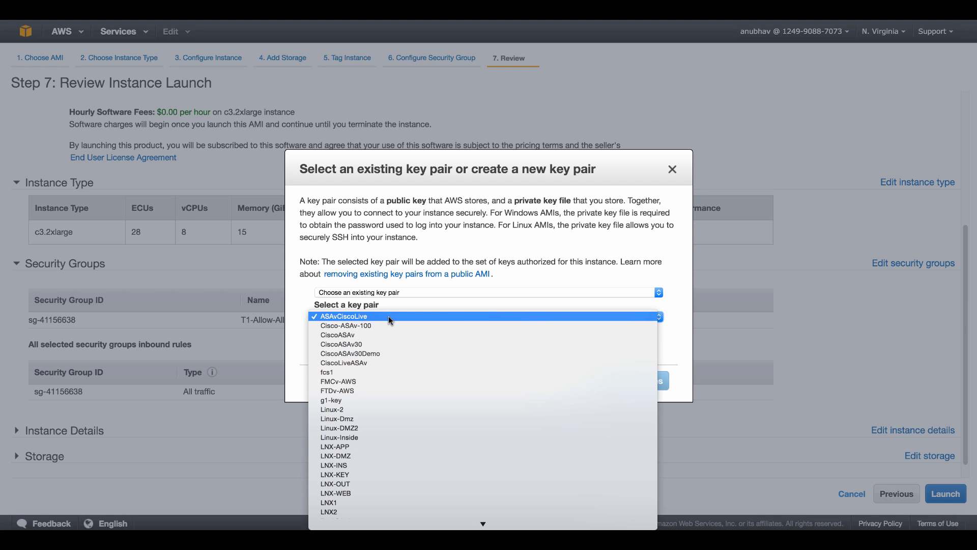
{"action": "left_click", "coordinate": [378, 382]}
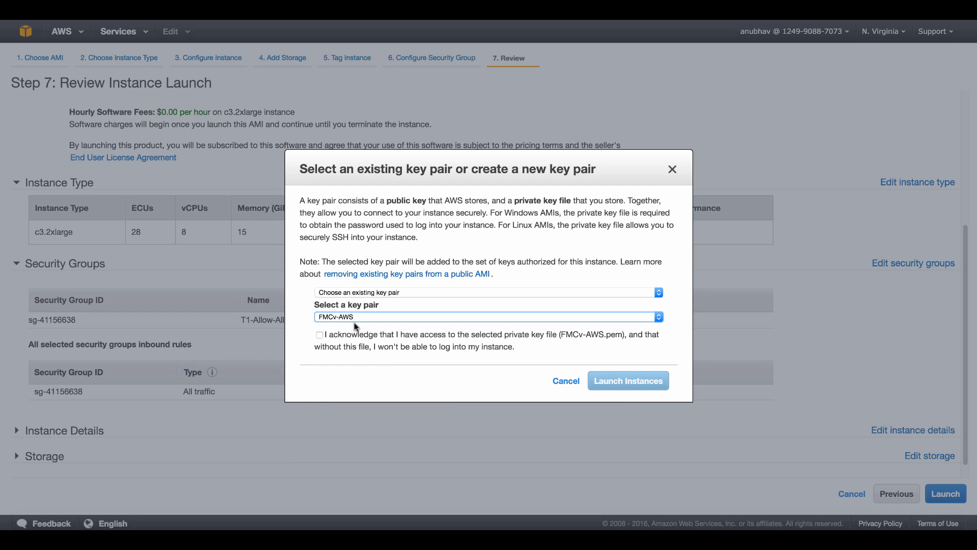
{"action": "left_click", "coordinate": [319, 334]}
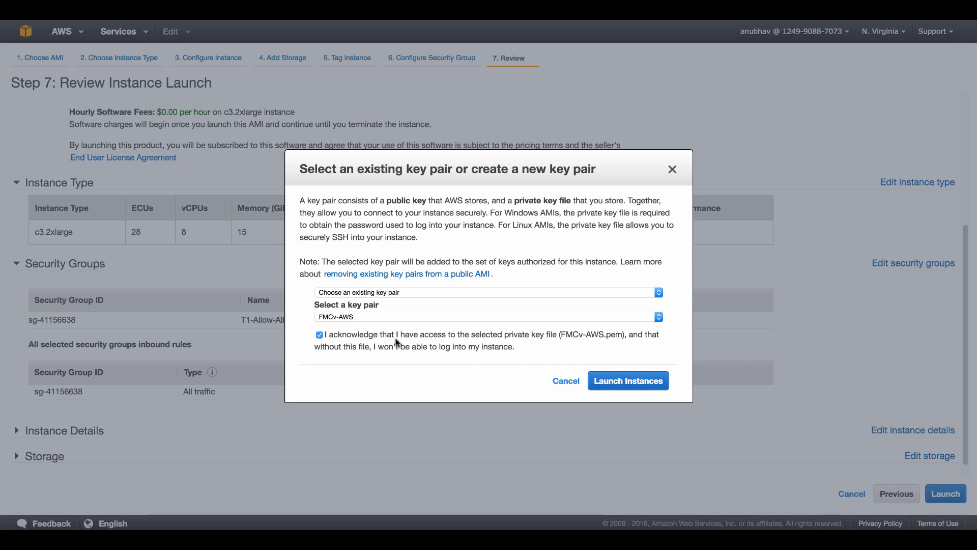
{"action": "left_click", "coordinate": [606, 382]}
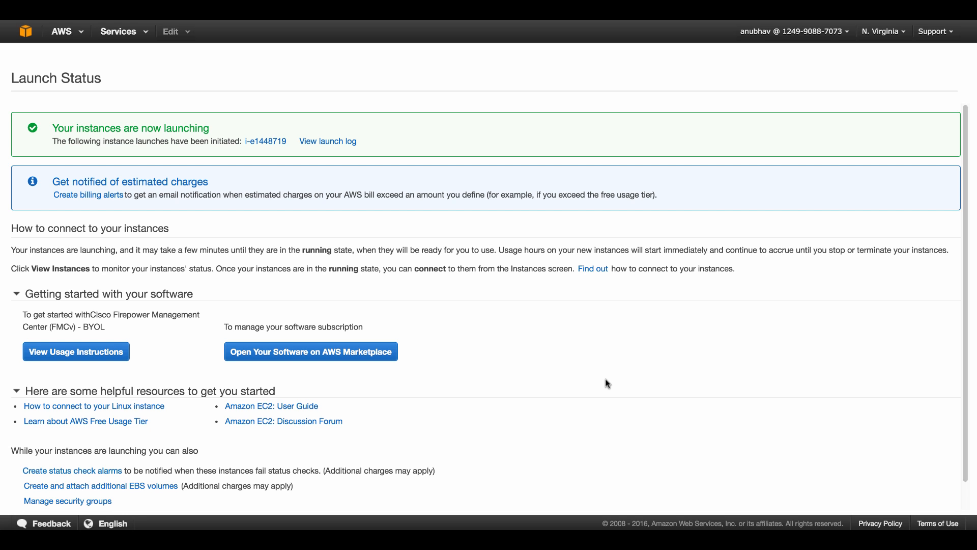
View the instances list with FMCv initializing, then start another instance launch
{"action": "scroll", "coordinate": [644, 364], "scroll_direction": "down", "scroll_amount": 1}
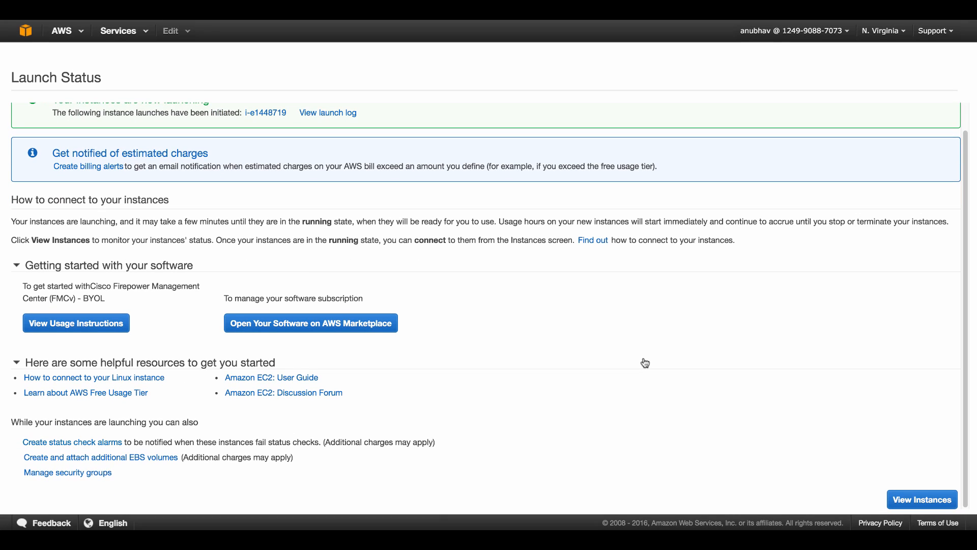
{"action": "left_click", "coordinate": [925, 502]}
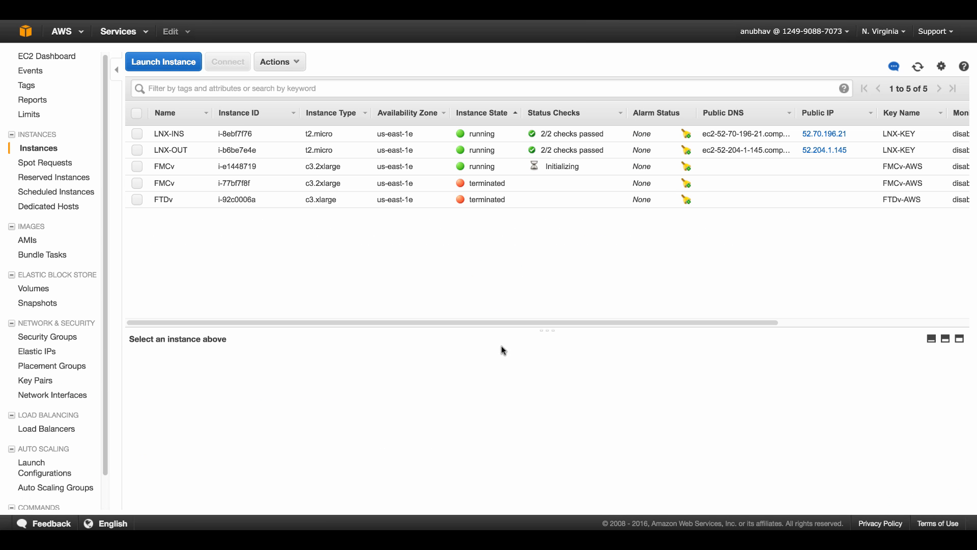
{"action": "left_click", "coordinate": [167, 64]}
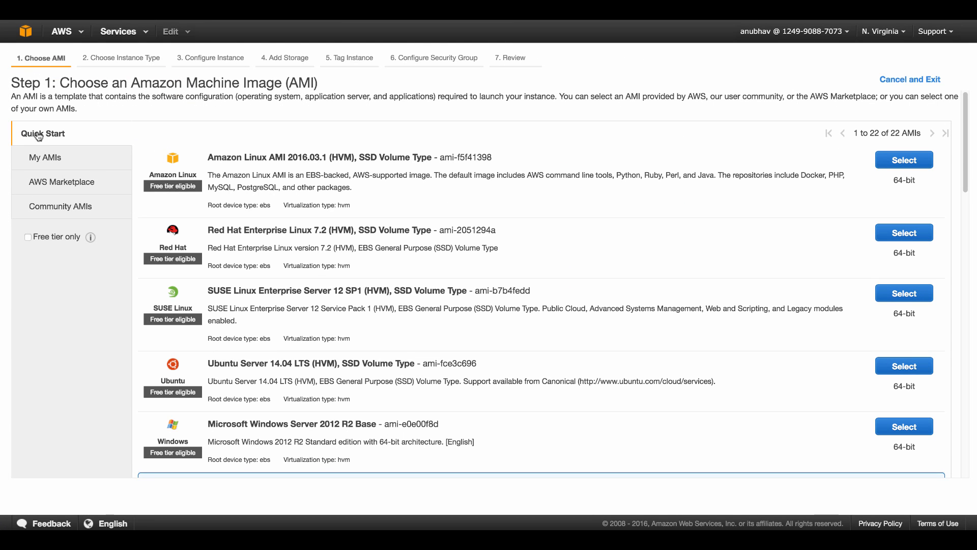
Search the AWS Marketplace for Cisco, browse the 15 results, then return to the services overview
{"action": "left_click", "coordinate": [59, 188]}
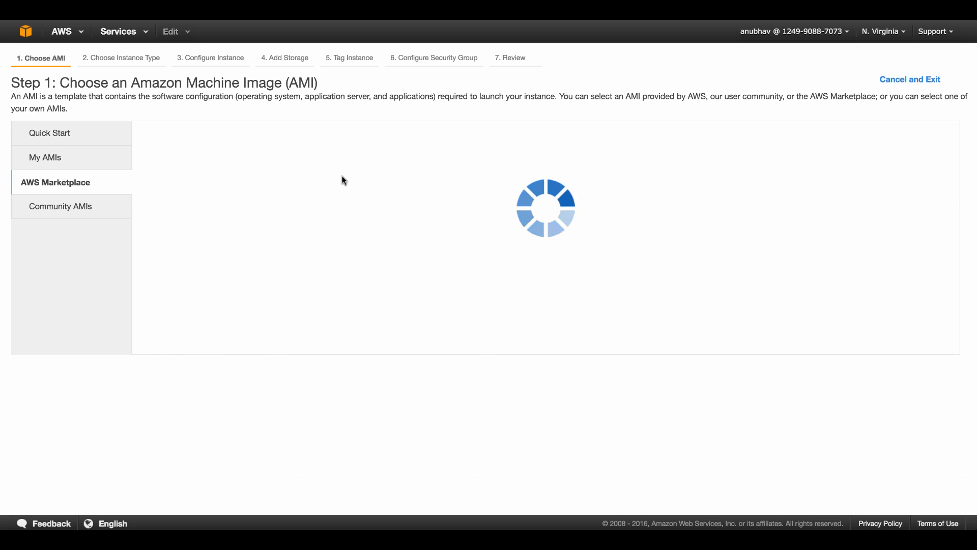
{"action": "left_click", "coordinate": [259, 144]}
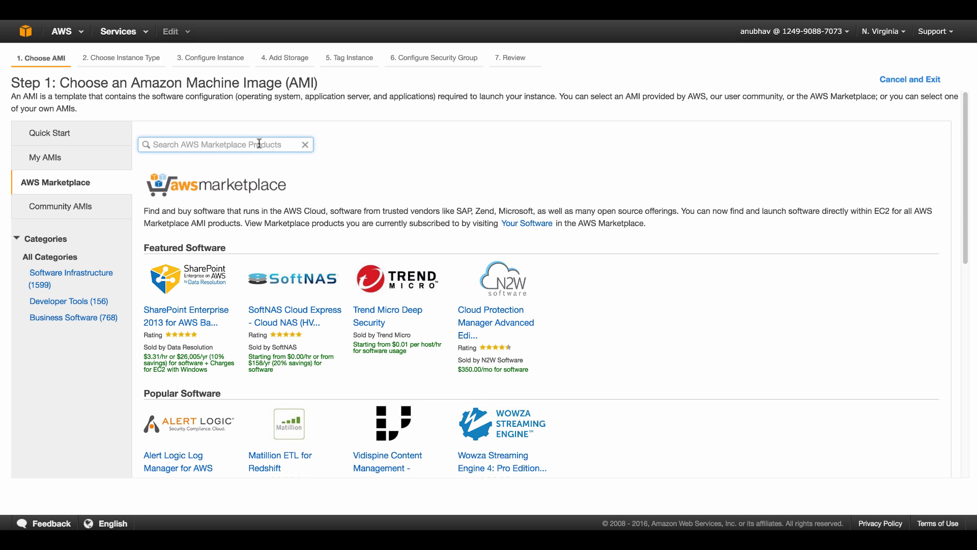
{"action": "type", "text": "Cisco"}
{"action": "key", "text": "Return"}
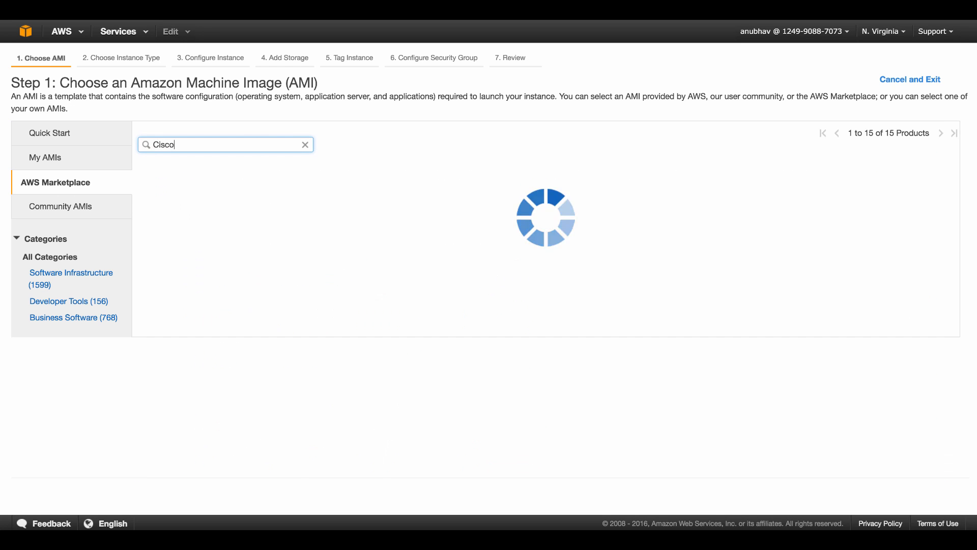
{"action": "scroll", "coordinate": [442, 324], "scroll_direction": "down", "scroll_amount": 10}
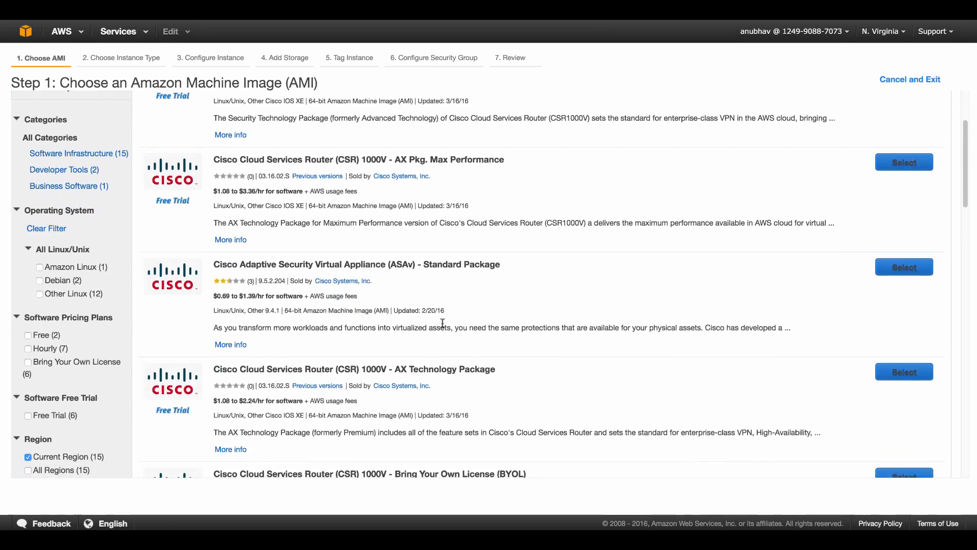
{"action": "scroll", "coordinate": [442, 324], "scroll_direction": "down", "scroll_amount": 3}
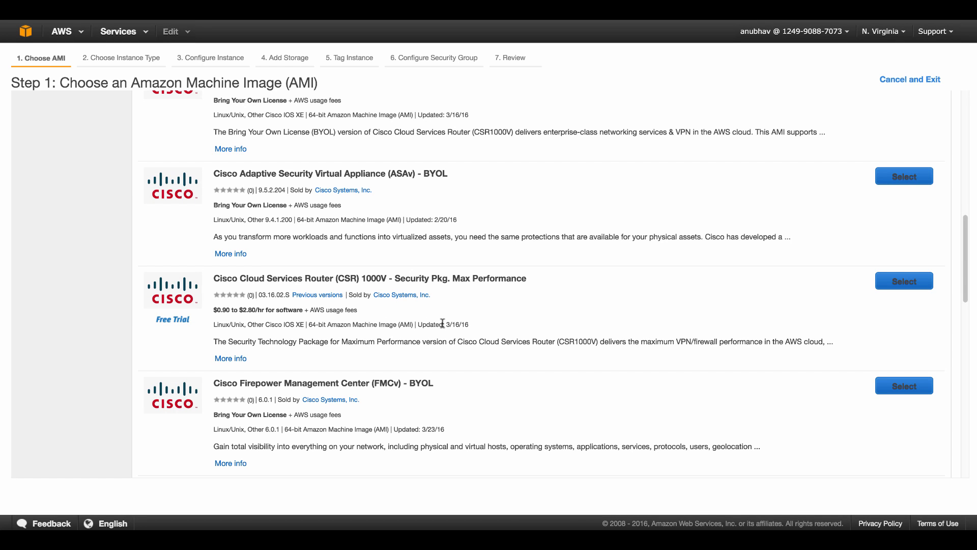
{"action": "scroll", "coordinate": [442, 323], "scroll_direction": "down", "scroll_amount": 1}
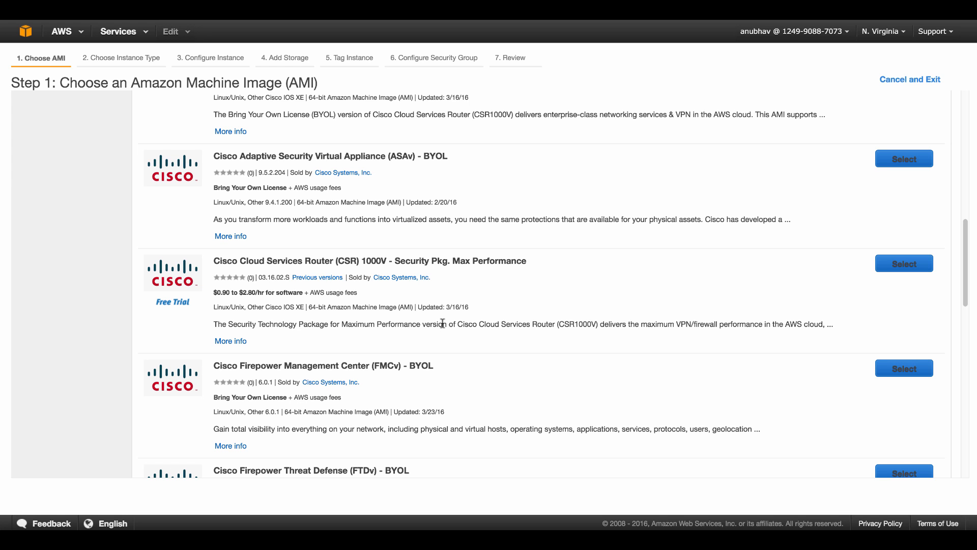
{"action": "scroll", "coordinate": [442, 323], "scroll_direction": "up", "scroll_amount": 20}
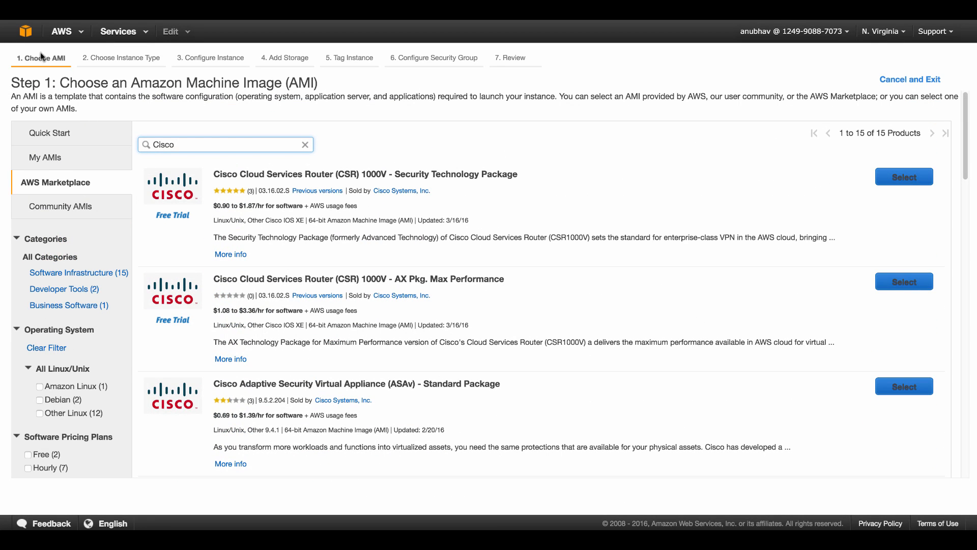
{"action": "left_click", "coordinate": [27, 35]}
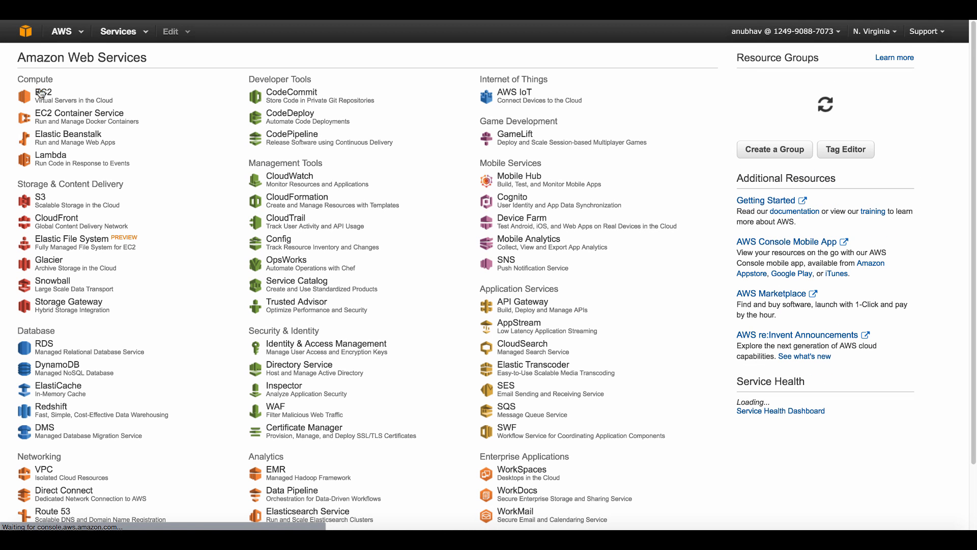
Open EC2's Network Interfaces list and start a new network interface
{"action": "left_click", "coordinate": [44, 93]}
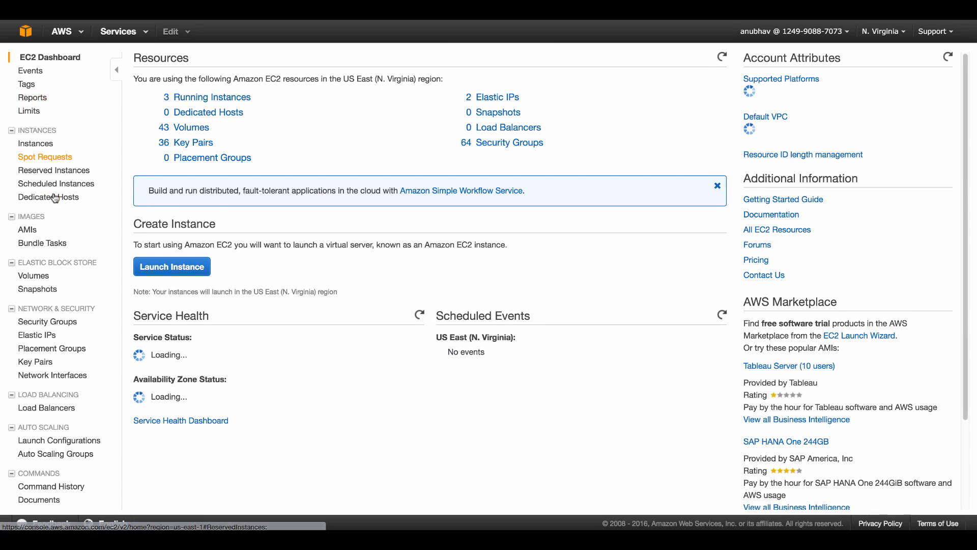
{"action": "left_click", "coordinate": [49, 376]}
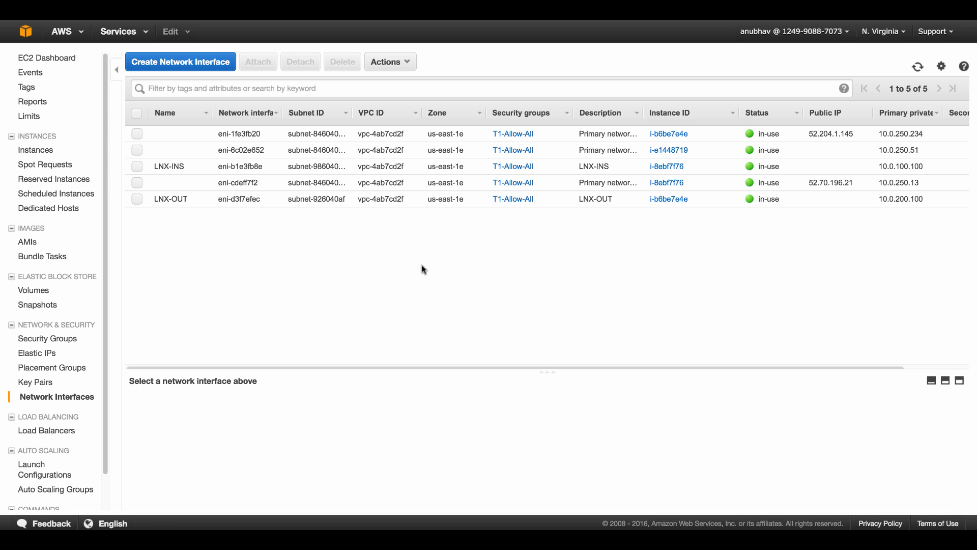
{"action": "left_click", "coordinate": [195, 64]}
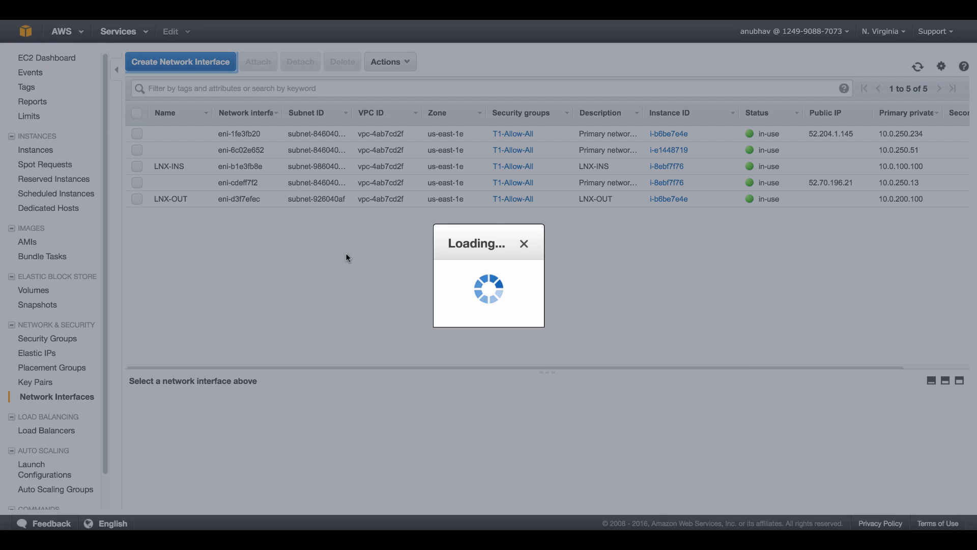
Create interface described FTDv-OUT in the Outside subnet at 10.0.200.50 with T1-Allow-All
{"action": "left_click", "coordinate": [372, 228]}
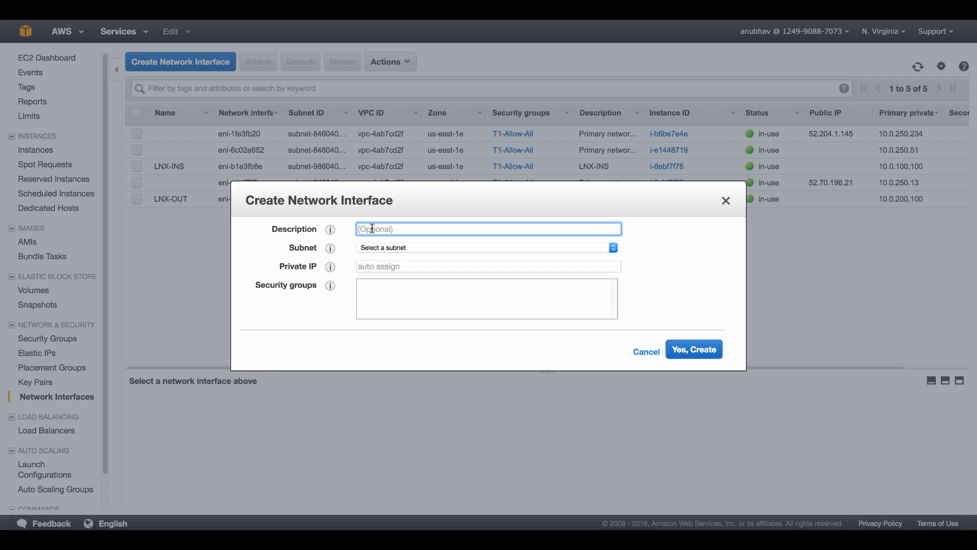
{"action": "type", "text": "FTDv-OUT"}
{"action": "left_click", "coordinate": [382, 248]}
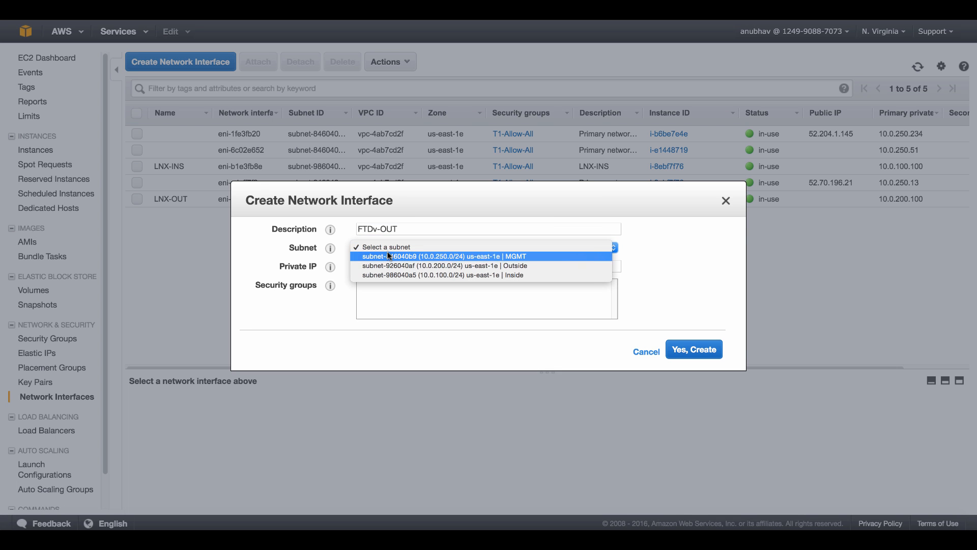
{"action": "left_click", "coordinate": [396, 265]}
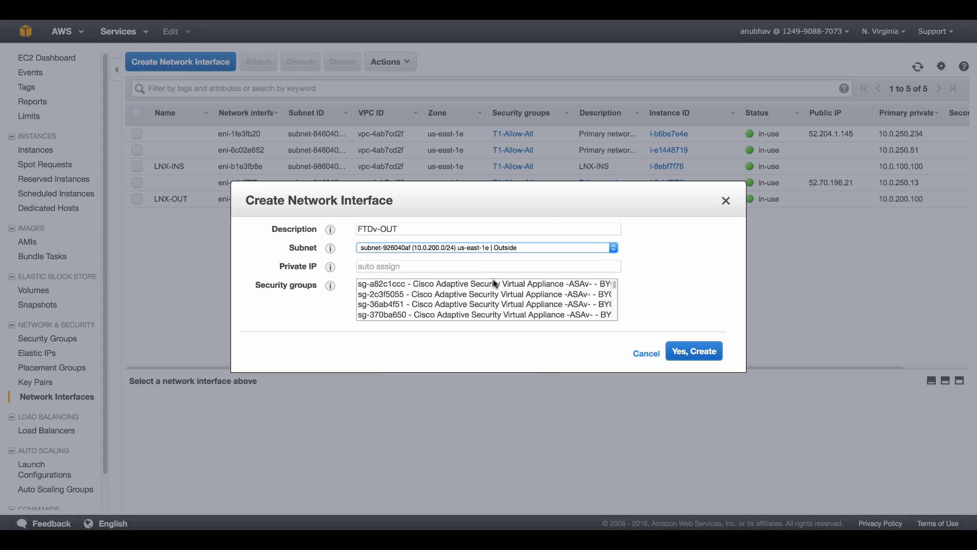
{"action": "left_click", "coordinate": [481, 264]}
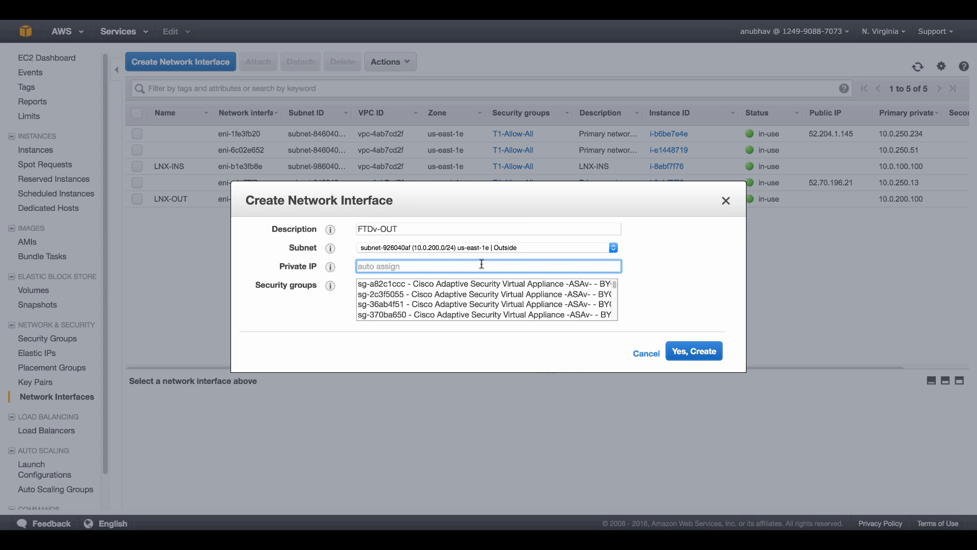
{"action": "type", "text": "10.0.200.50"}
{"action": "mouse_move", "coordinate": [614, 290]}
{"action": "left_mouse_down"}
{"action": "mouse_move", "coordinate": [613, 318]}
{"action": "mouse_move", "coordinate": [617, 297]}
{"action": "left_mouse_up"}
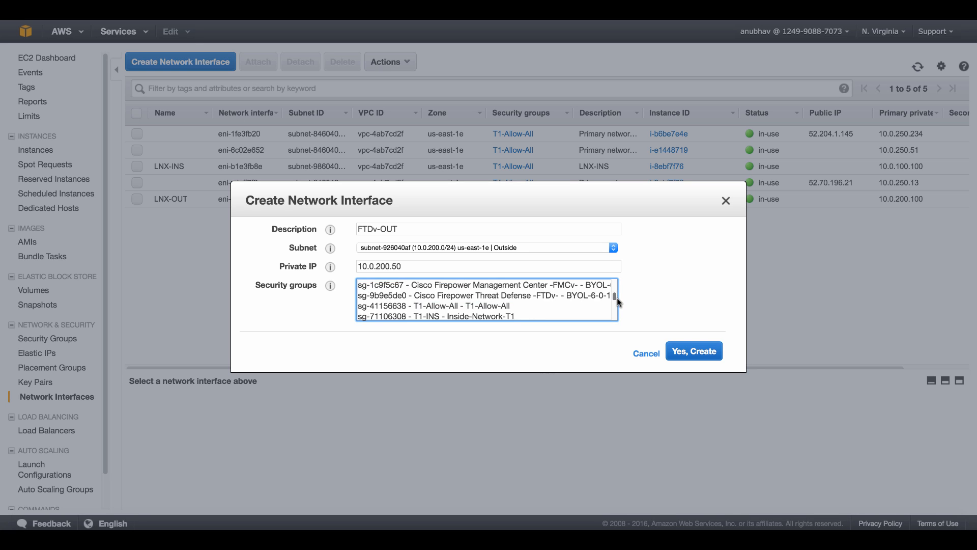
{"action": "left_click", "coordinate": [548, 305]}
{"action": "left_click", "coordinate": [694, 351]}
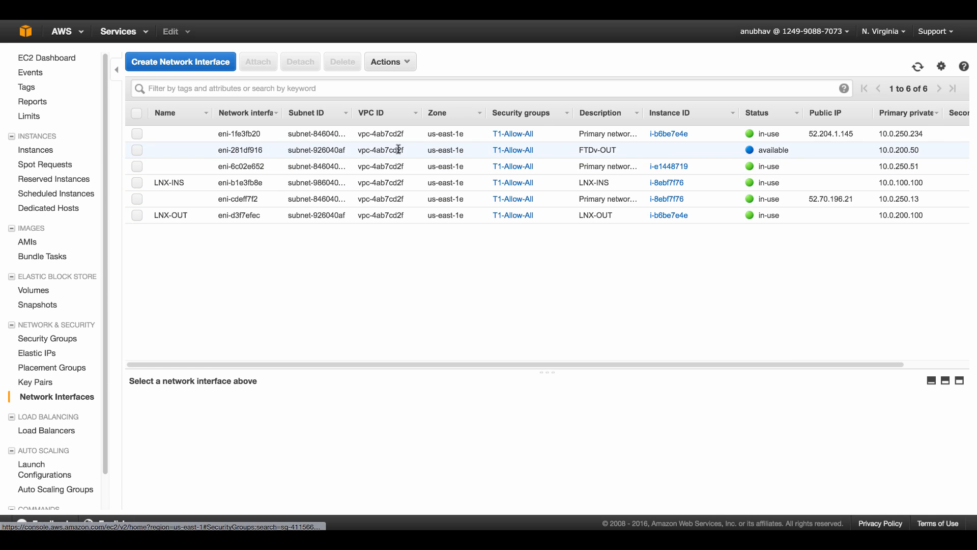
Name interface eni-281df916 FTDv-OUT and begin creating another network interface
{"action": "left_click", "coordinate": [204, 150]}
{"action": "type", "text": "FTD"}
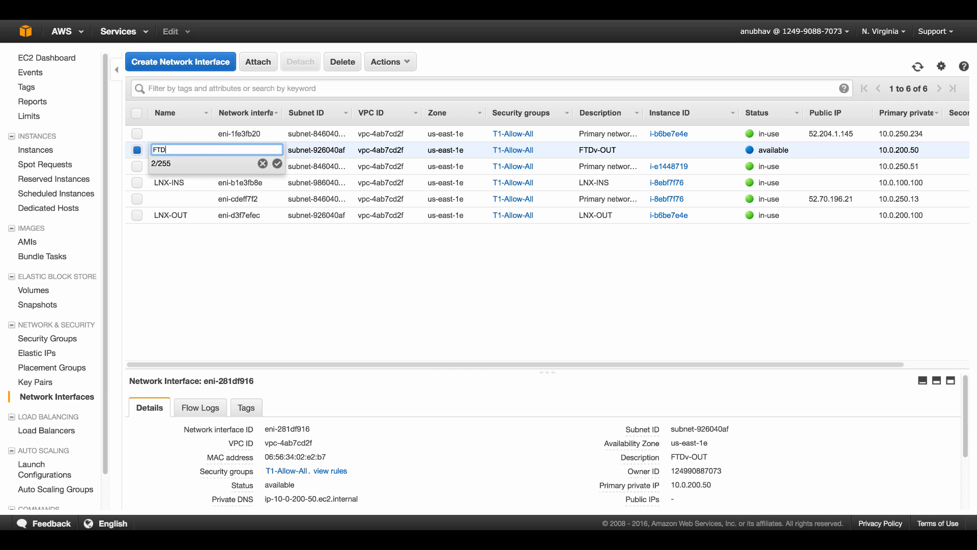
{"action": "type", "text": "v-OUT"}
{"action": "left_click", "coordinate": [277, 164]}
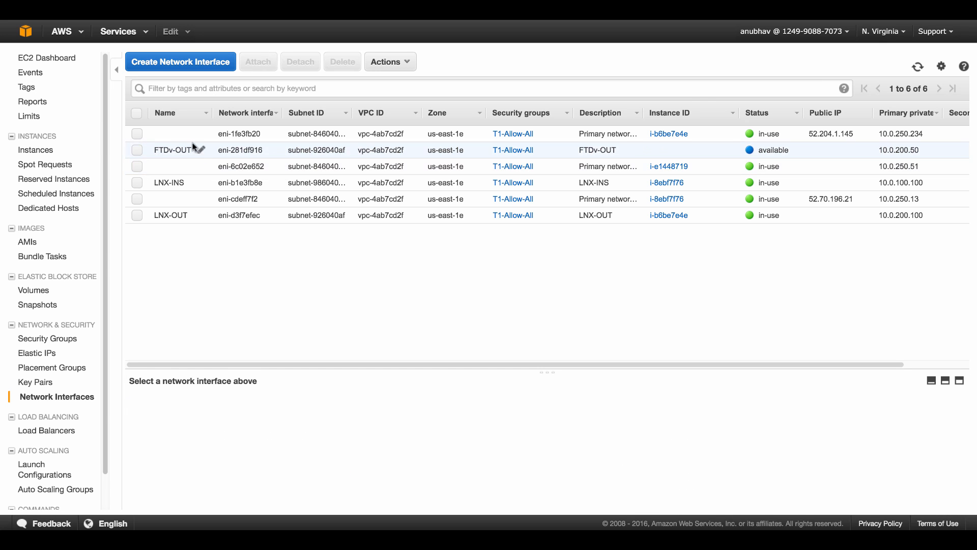
{"action": "left_click", "coordinate": [198, 69]}
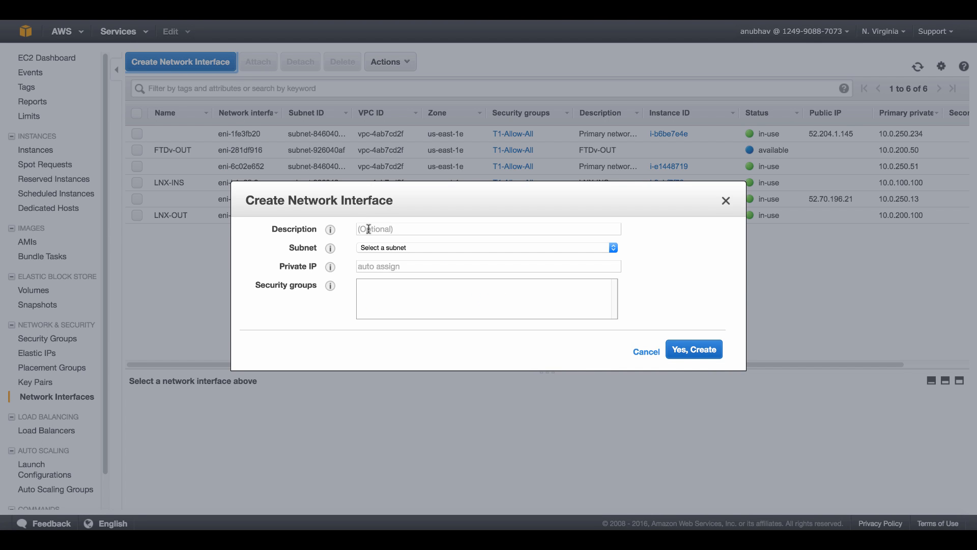
Create a network interface described FTDv-INS in the Inside subnet at 10.0.100.50 with T1-Allow-All
{"action": "left_click", "coordinate": [367, 229]}
{"action": "type", "text": "FTDv"}
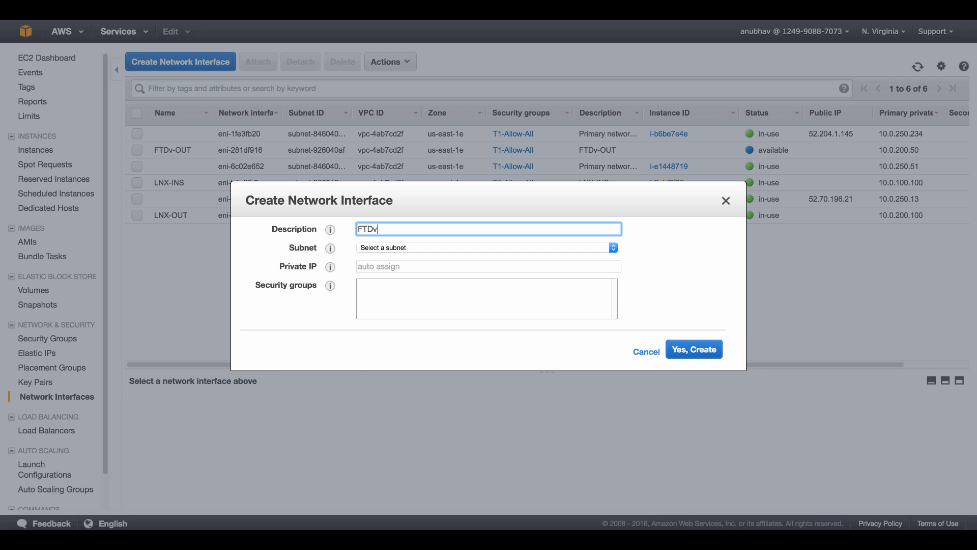
{"action": "type", "text": "-INS"}
{"action": "left_click", "coordinate": [386, 247]}
{"action": "left_click", "coordinate": [397, 274]}
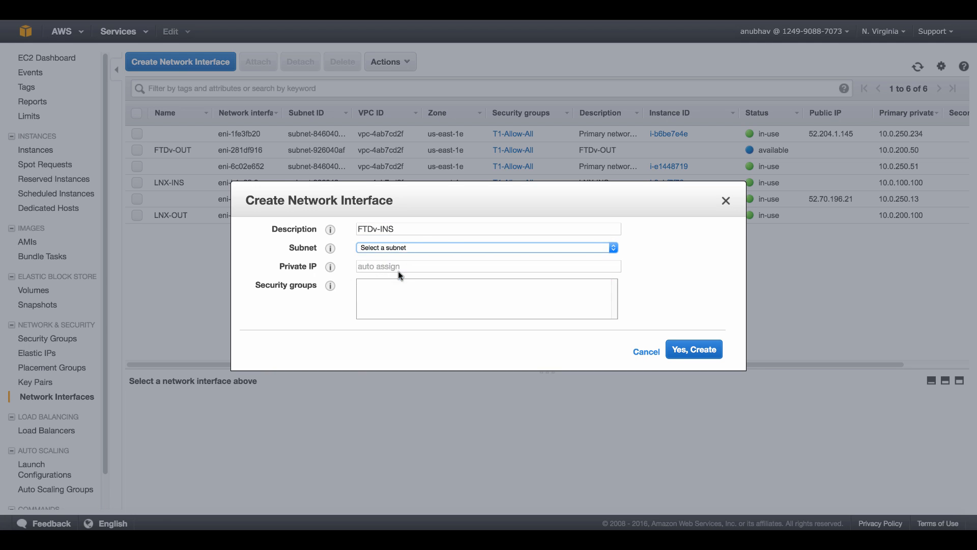
{"action": "left_click", "coordinate": [391, 267]}
{"action": "type", "text": "10"}
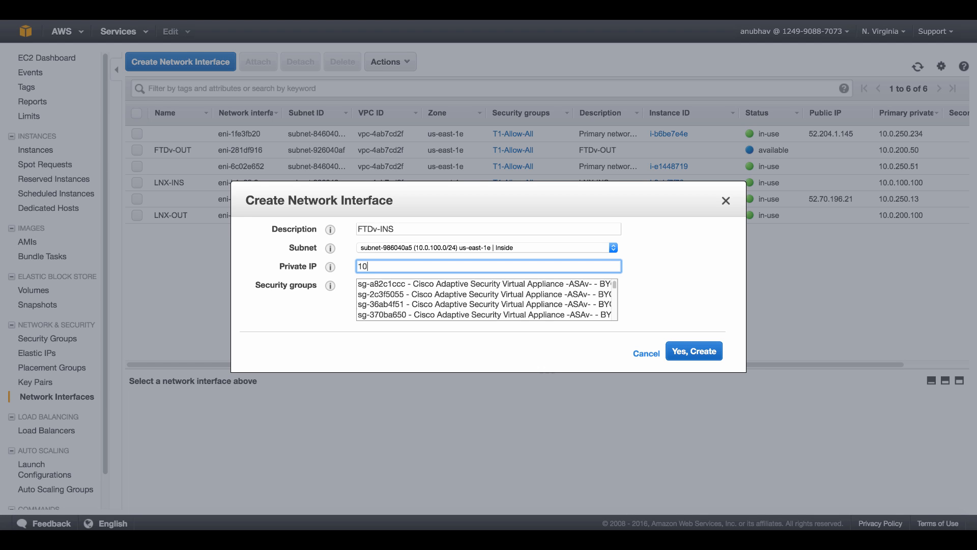
{"action": "type", "text": ".0.100.50"}
{"action": "left_click_drag", "start_coordinate": [612, 287], "coordinate": [615, 300]}
{"action": "left_click", "coordinate": [503, 306]}
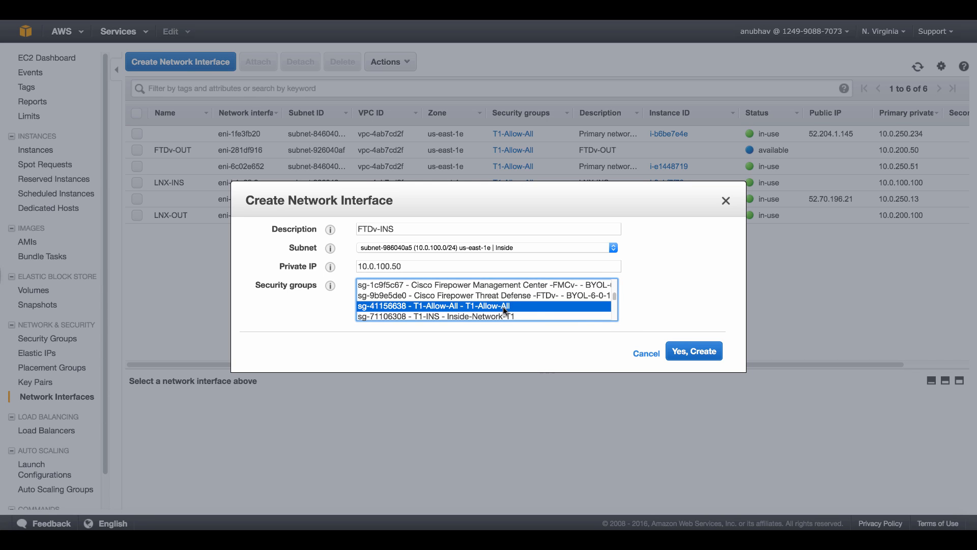
{"action": "left_click", "coordinate": [687, 352]}
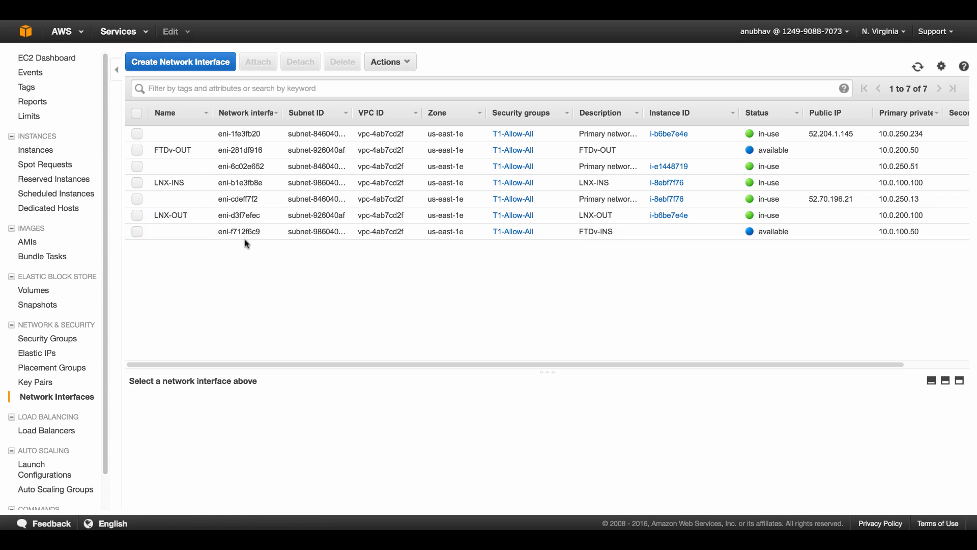
Name the new 10.0.100.50 interface eni-f712f6c9 FTDv-INS
{"action": "left_click", "coordinate": [202, 231]}
{"action": "type", "text": "FT"}
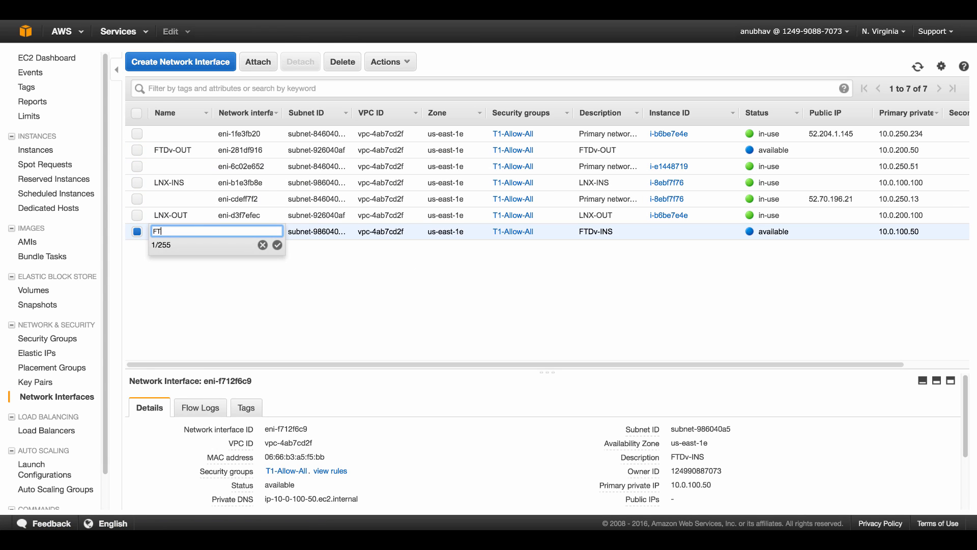
{"action": "type", "text": "DV-INS"}
{"action": "key", "text": "Return"}
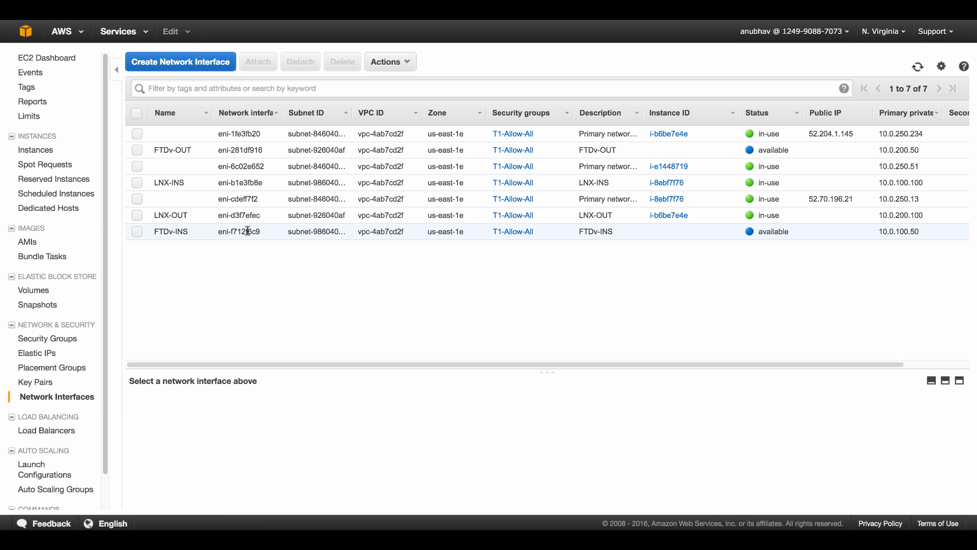
Disable source/dest. check on the FTDv-INS and FTDv-OUT interfaces
{"action": "right_click", "coordinate": [249, 233]}
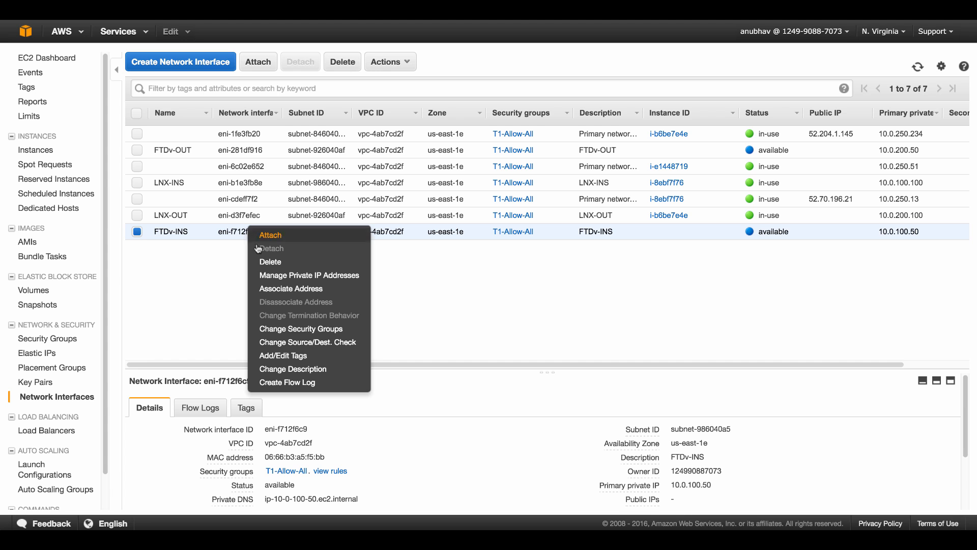
{"action": "left_click", "coordinate": [322, 344]}
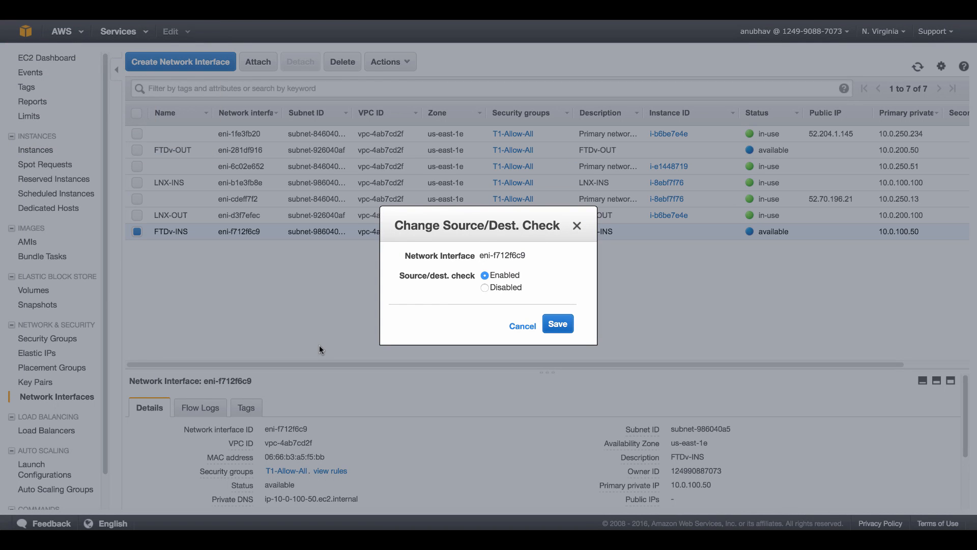
{"action": "left_click", "coordinate": [485, 288]}
{"action": "left_click", "coordinate": [558, 324]}
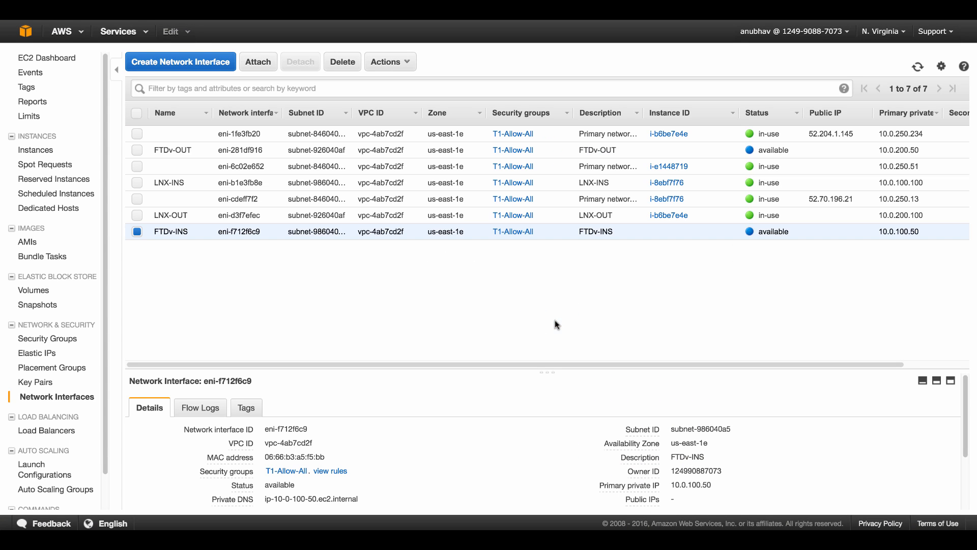
{"action": "right_click", "coordinate": [246, 152]}
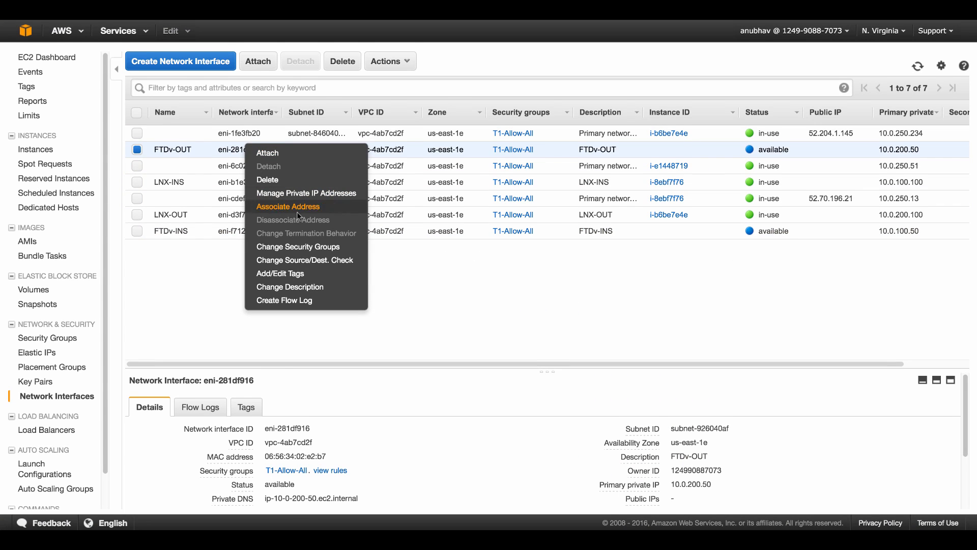
{"action": "left_click", "coordinate": [320, 260]}
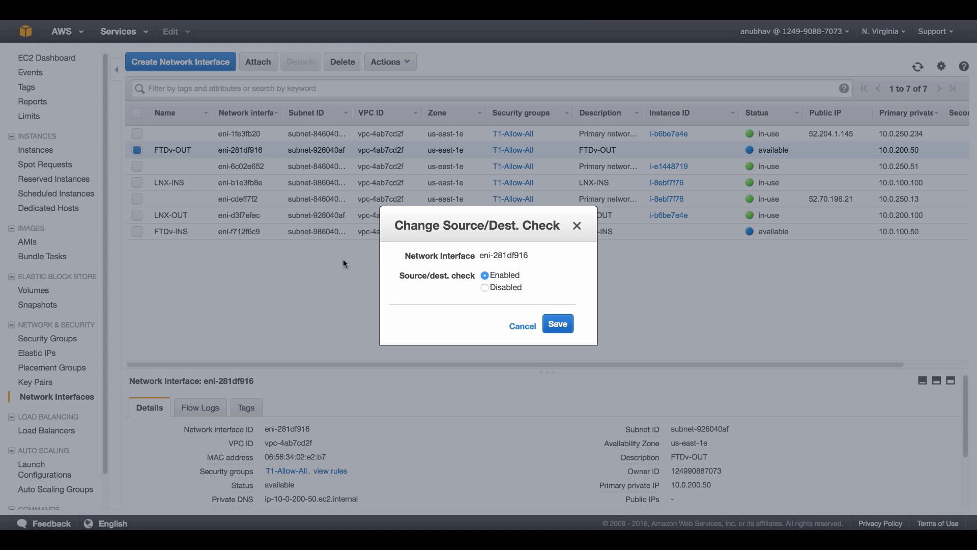
{"action": "left_click", "coordinate": [485, 288]}
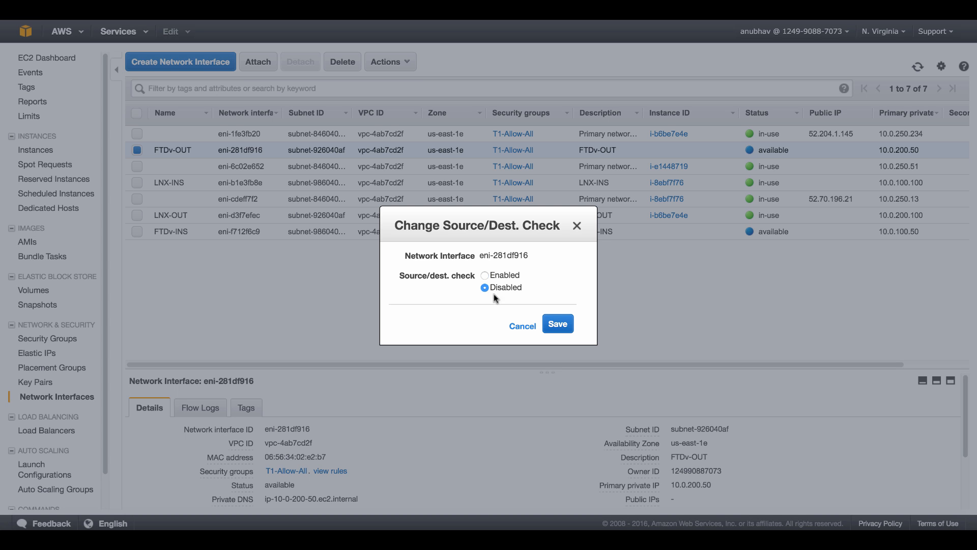
{"action": "left_click", "coordinate": [558, 324]}
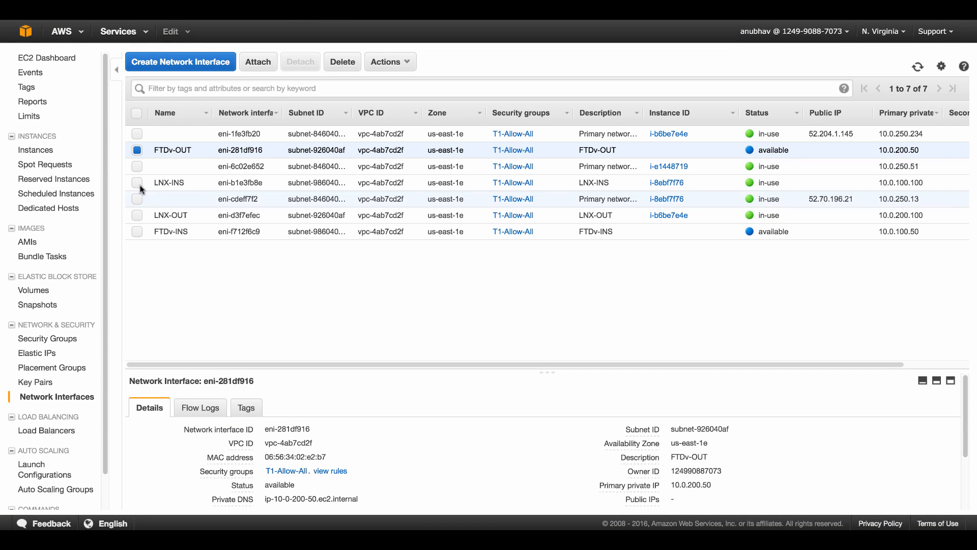
Inspect the LNX-INS and LNX-OUT interfaces' source/dest. check settings without changing them
{"action": "right_click", "coordinate": [161, 182]}
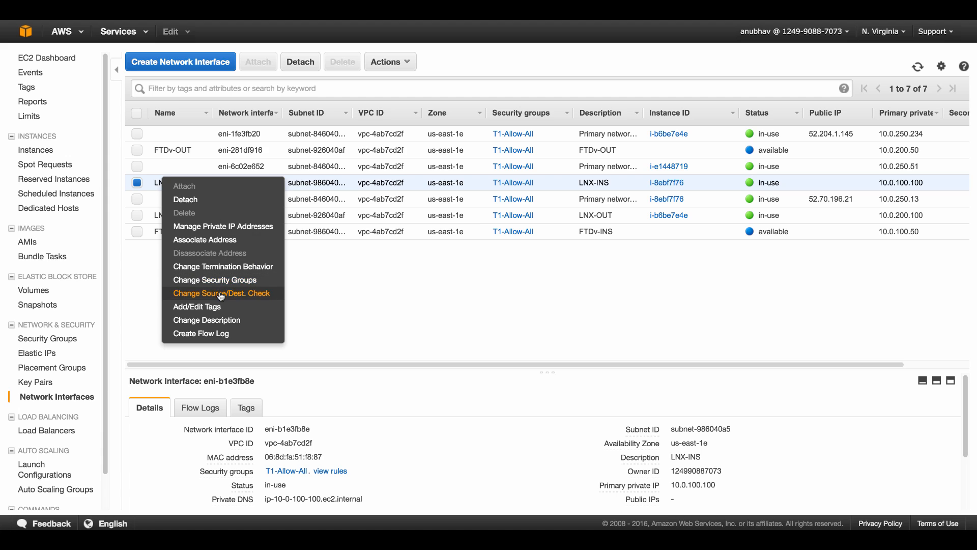
{"action": "left_click", "coordinate": [220, 292]}
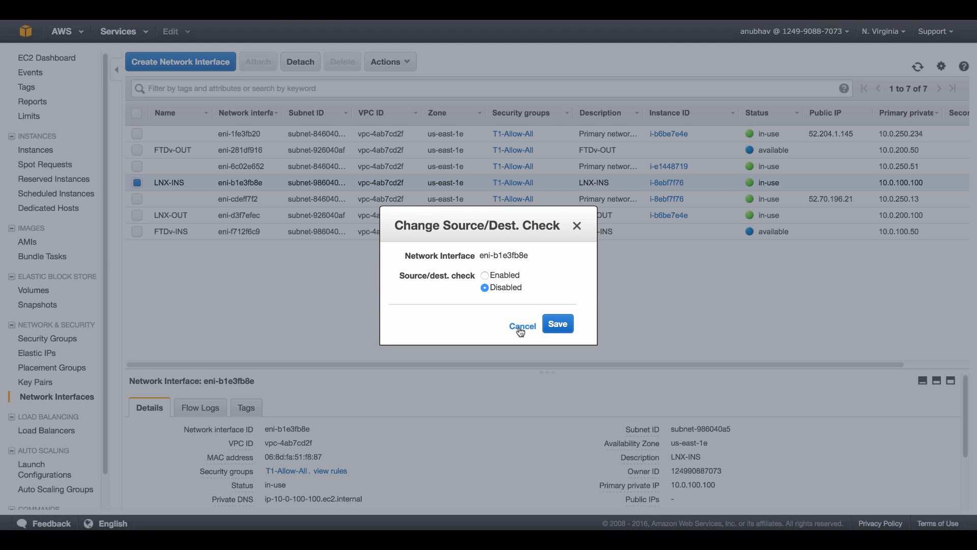
{"action": "left_click", "coordinate": [522, 325]}
{"action": "left_click", "coordinate": [183, 213]}
{"action": "right_click", "coordinate": [182, 212]}
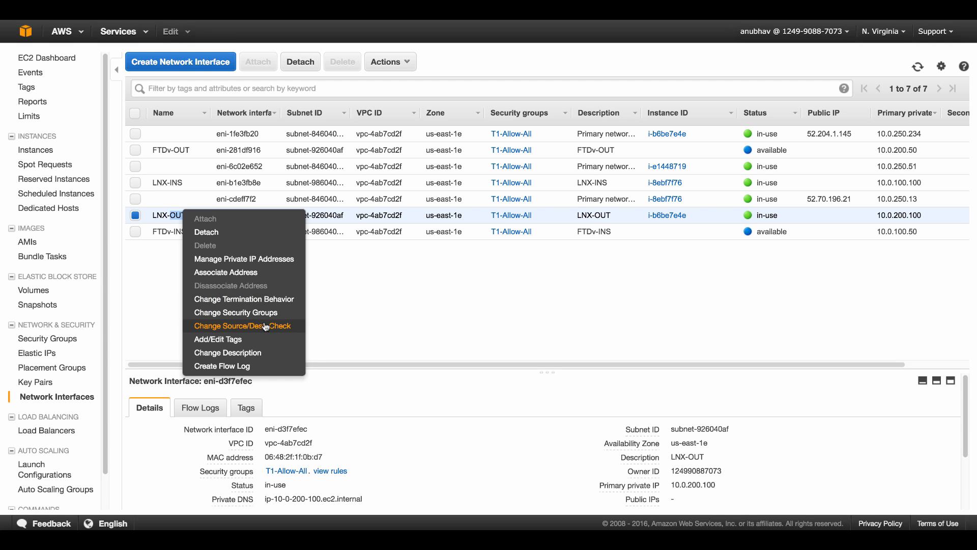
{"action": "left_click", "coordinate": [334, 324]}
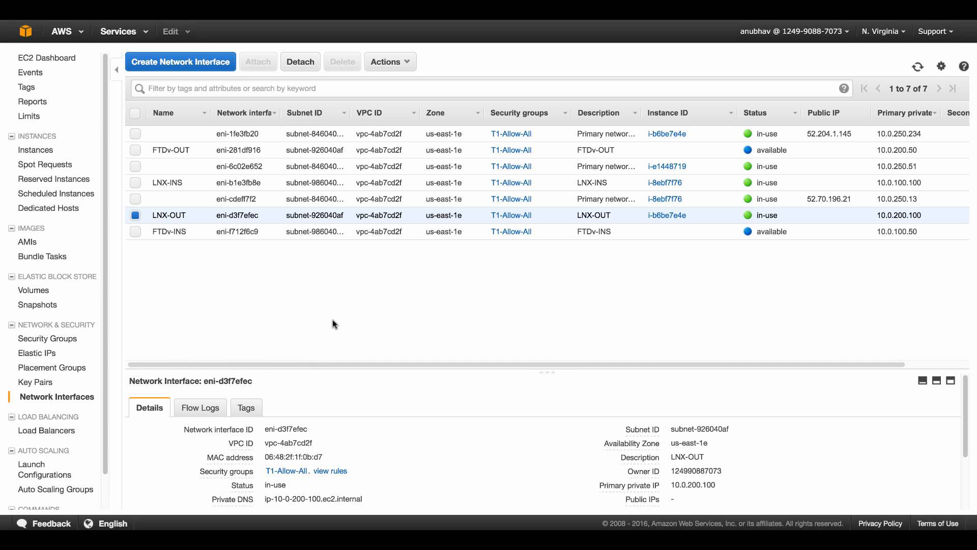
Start a new instance launch from the EC2 Instances list
{"action": "scroll", "coordinate": [48, 157], "scroll_direction": "down", "scroll_amount": 1}
{"action": "left_click", "coordinate": [49, 155]}
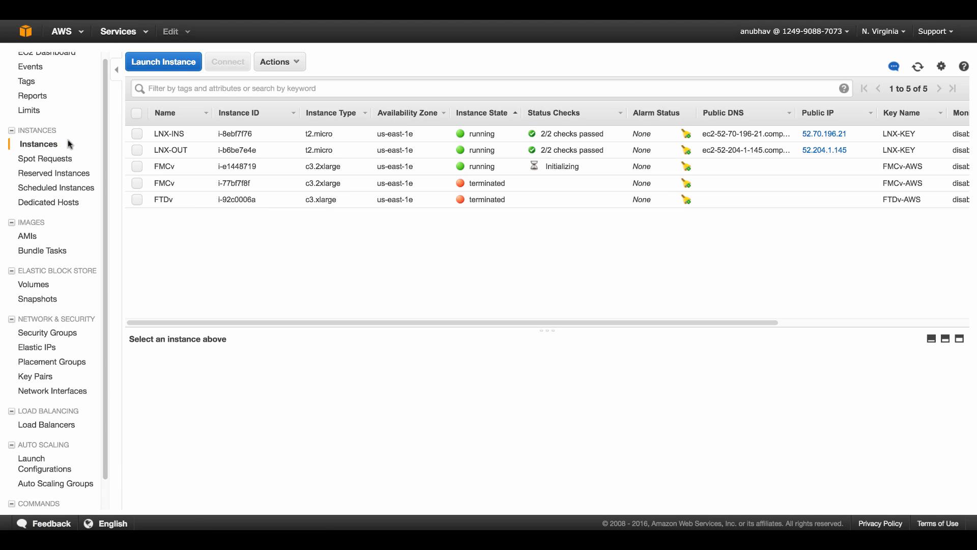
{"action": "left_click", "coordinate": [167, 64]}
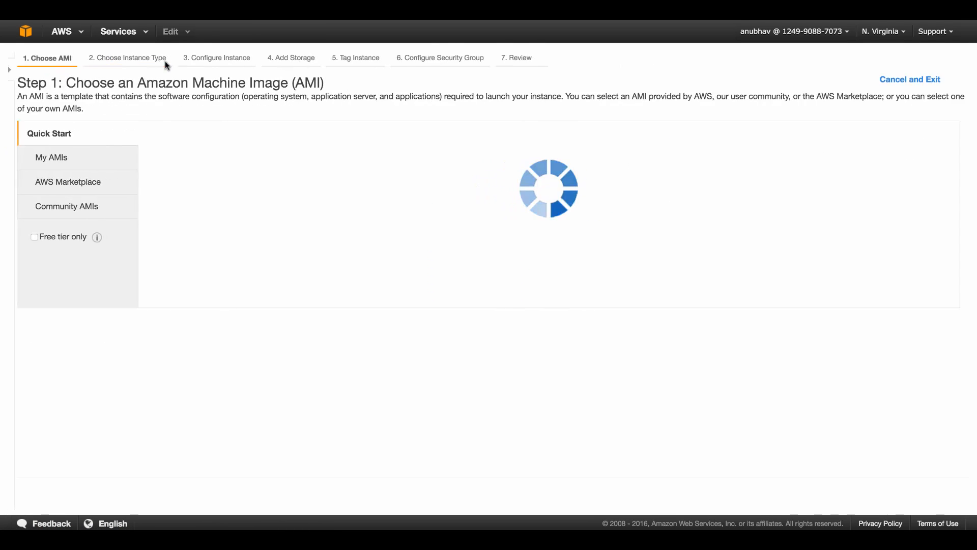
Search AWS Marketplace for Cisco and select the Cisco Firepower Threat Defense (FTDv) - BYOL image
{"action": "left_click", "coordinate": [75, 181]}
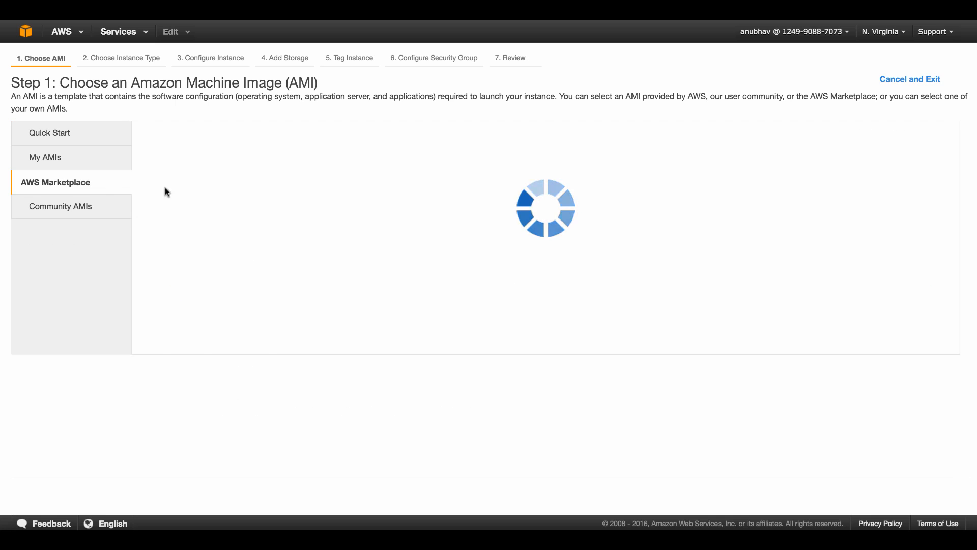
{"action": "left_click", "coordinate": [246, 146]}
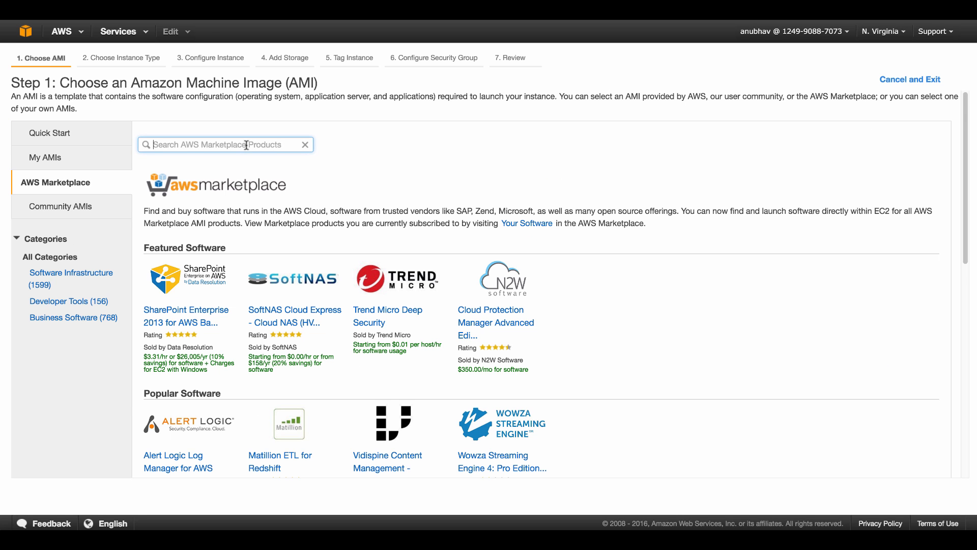
{"action": "type", "text": "Cisco"}
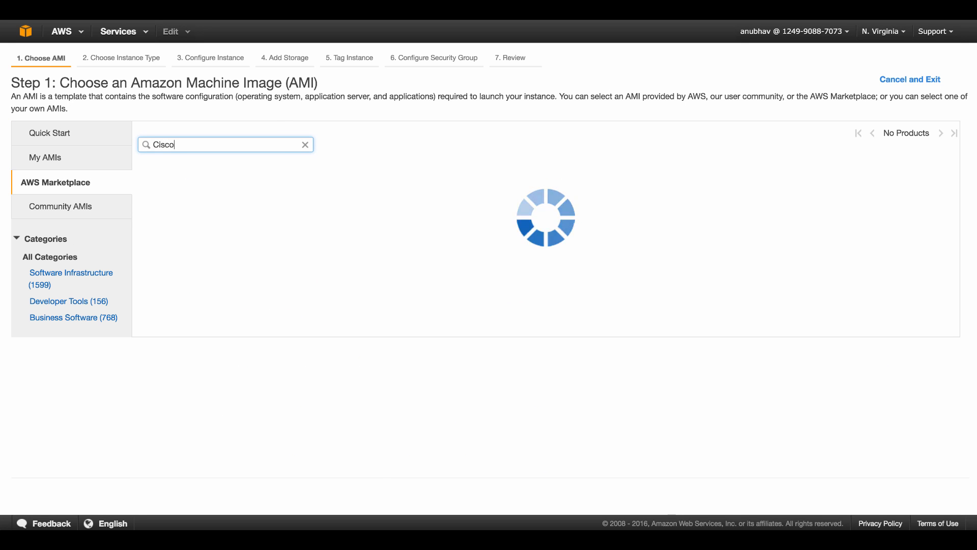
{"action": "scroll", "coordinate": [426, 314], "scroll_direction": "down", "scroll_amount": 15}
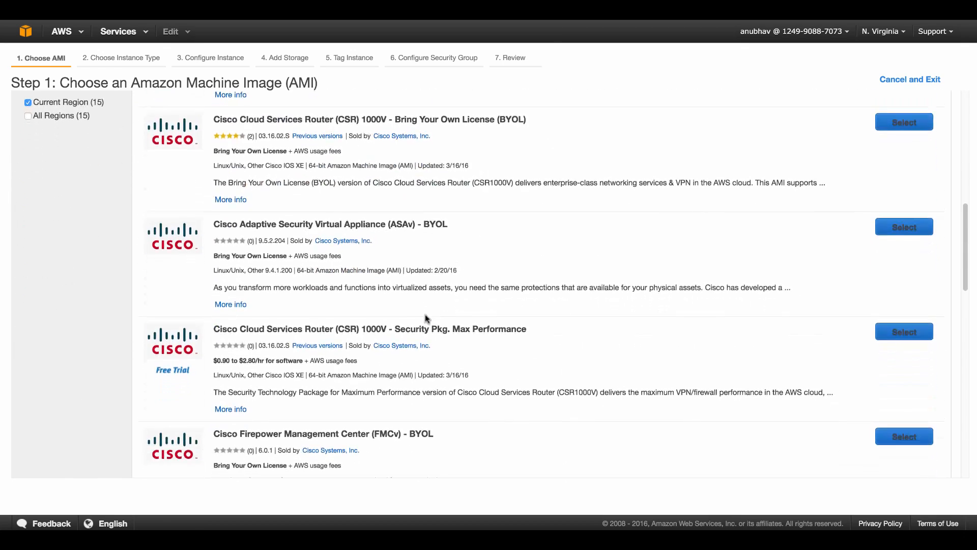
{"action": "scroll", "coordinate": [428, 316], "scroll_direction": "down", "scroll_amount": 5}
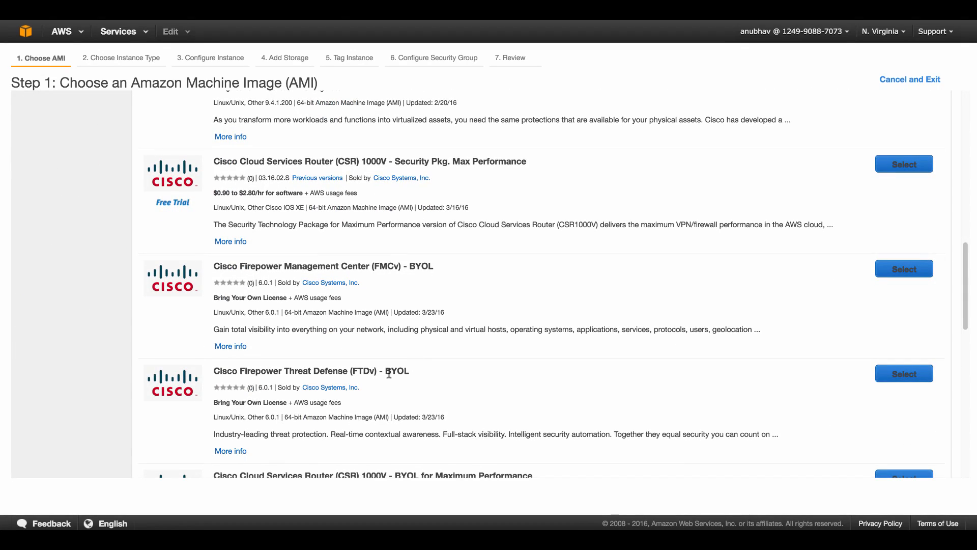
{"action": "left_click", "coordinate": [892, 377]}
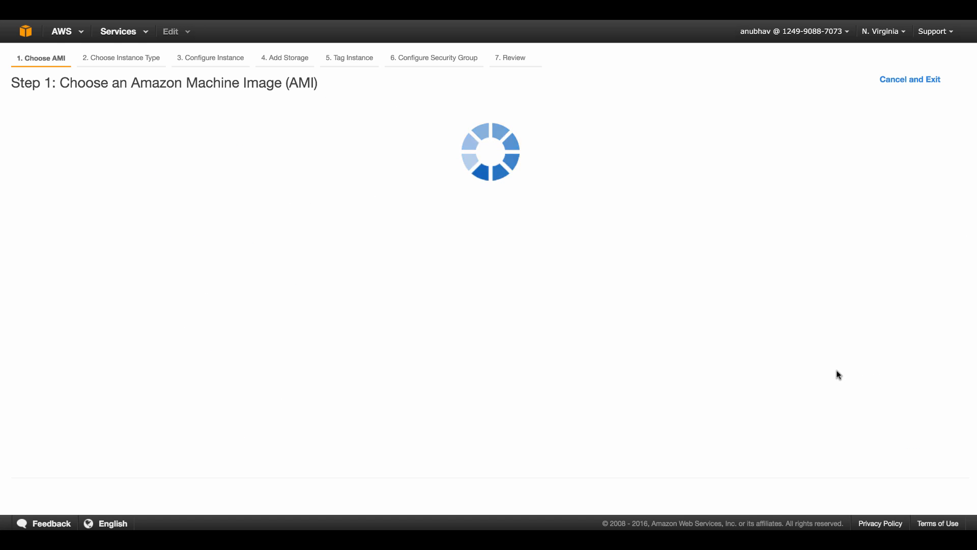
{"action": "scroll", "coordinate": [365, 324], "scroll_direction": "down", "scroll_amount": 8}
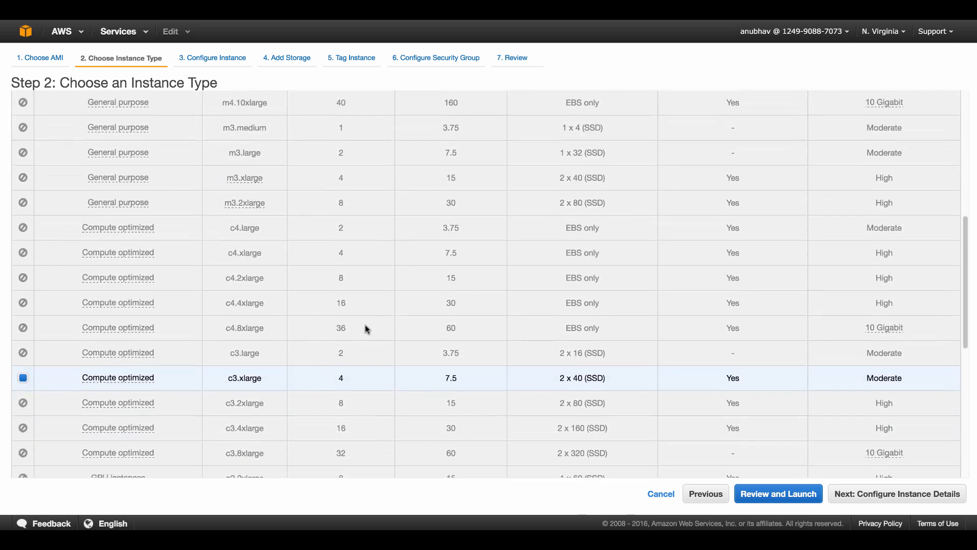
{"action": "scroll", "coordinate": [367, 329], "scroll_direction": "down", "scroll_amount": 3}
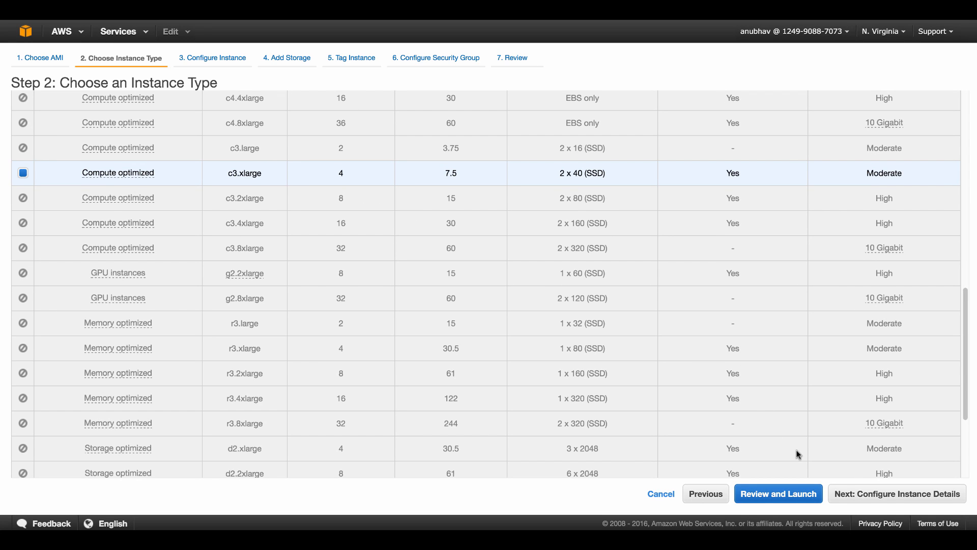
Place the c3.xlarge instance in the MGMT subnet with eth0's primary IP 10.0.250.50
{"action": "left_click", "coordinate": [853, 495]}
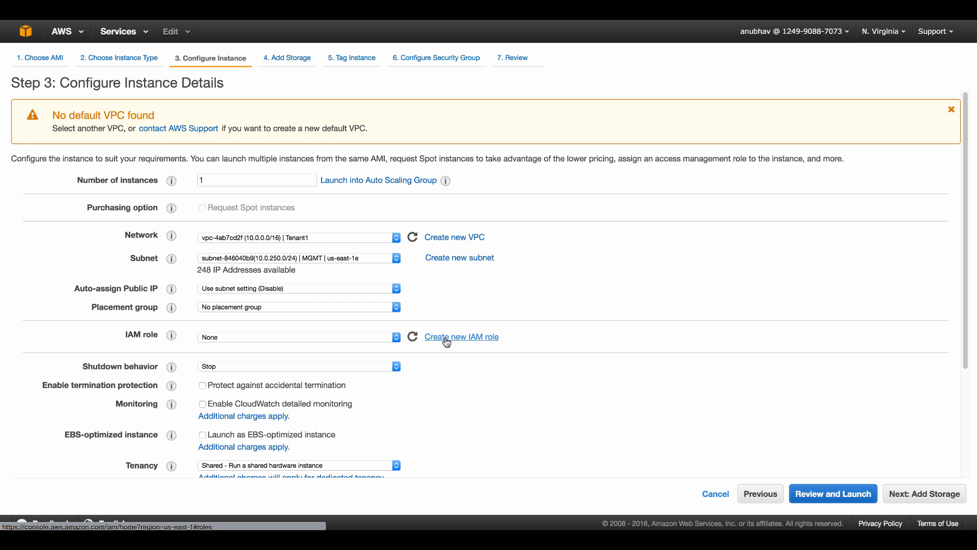
{"action": "left_click", "coordinate": [301, 260]}
{"action": "left_click", "coordinate": [300, 258]}
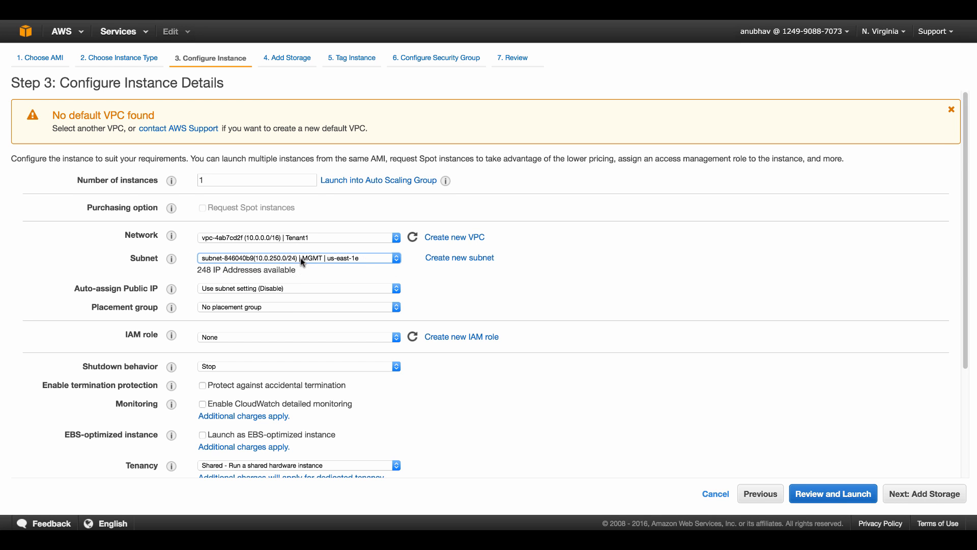
{"action": "scroll", "coordinate": [283, 309], "scroll_direction": "down", "scroll_amount": 3}
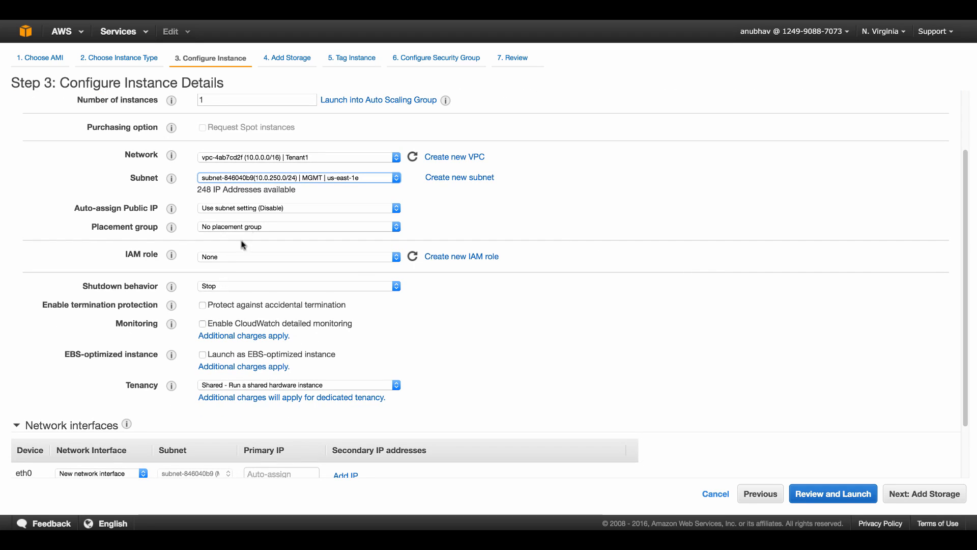
{"action": "scroll", "coordinate": [277, 382], "scroll_direction": "down", "scroll_amount": 3}
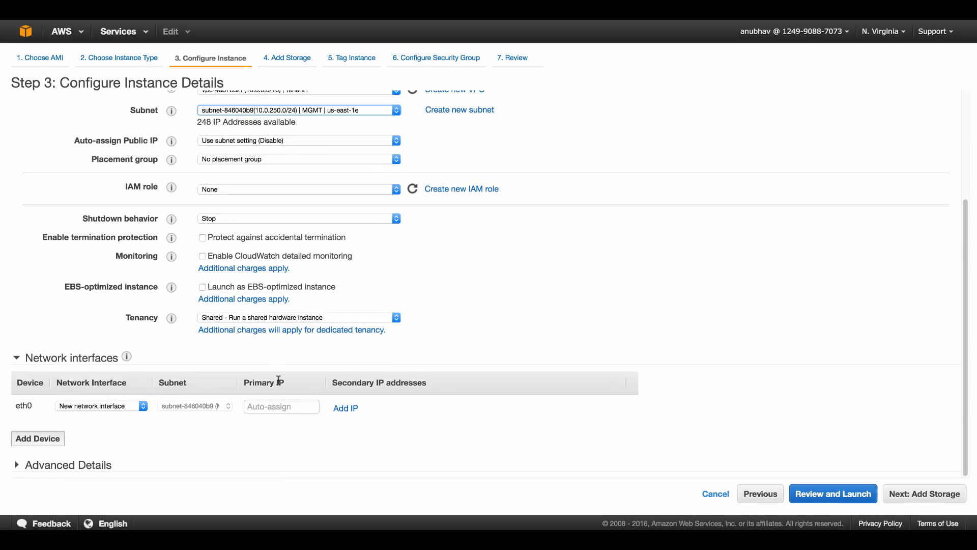
{"action": "left_click", "coordinate": [263, 407]}
{"action": "type", "text": "10."}
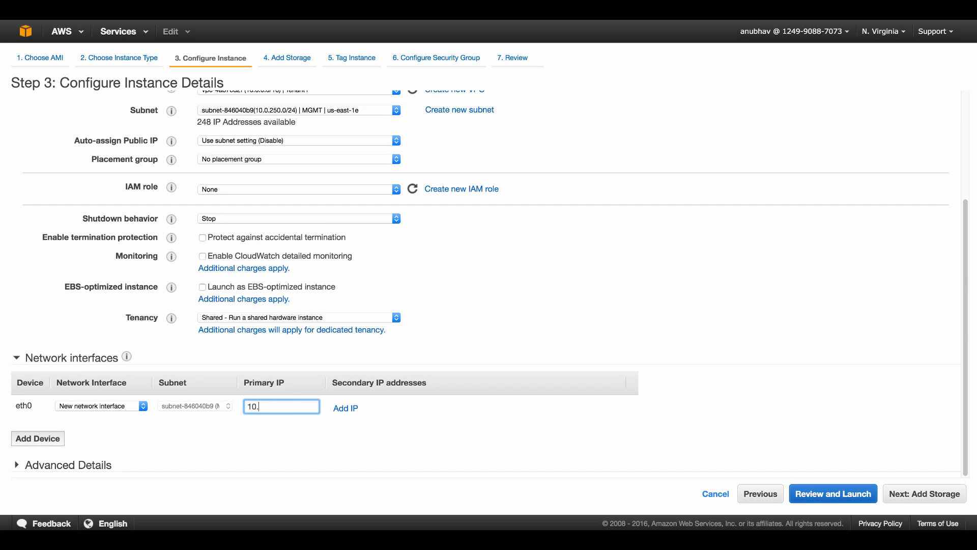
{"action": "type", "text": "0.250.50"}
Add a second interface eth1 with an auto-assigned primary IP and continue to storage
{"action": "left_click", "coordinate": [40, 440]}
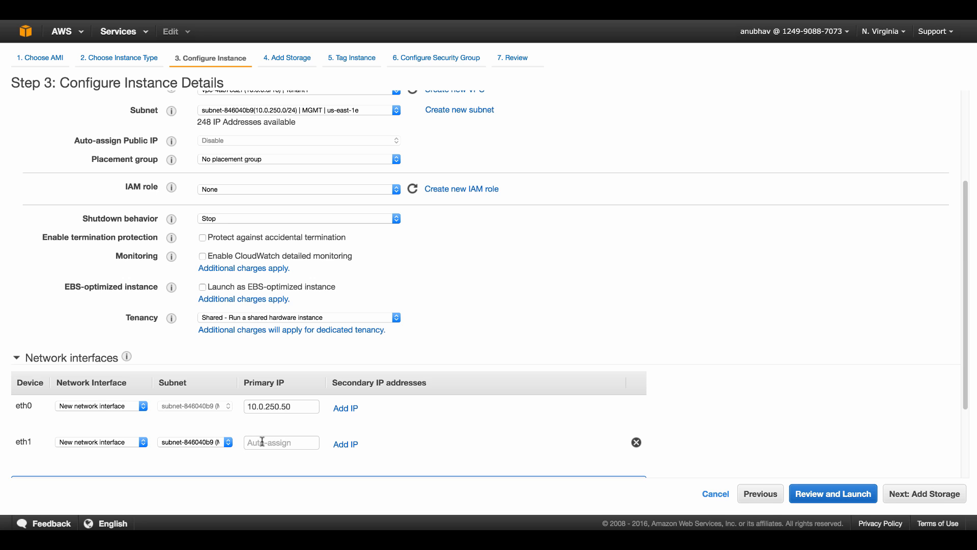
{"action": "left_click", "coordinate": [266, 442]}
{"action": "scroll", "coordinate": [204, 441], "scroll_direction": "down", "scroll_amount": 1}
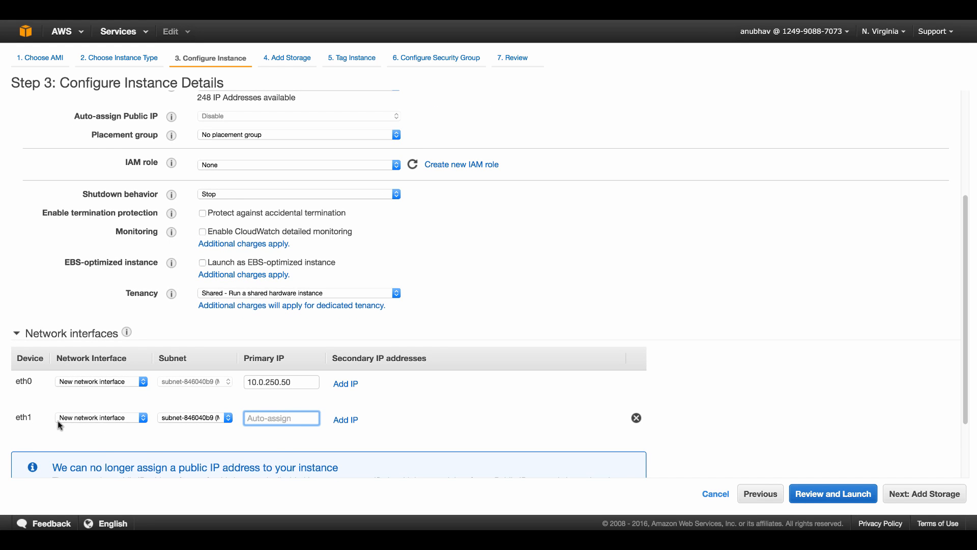
{"action": "left_click", "coordinate": [10, 418]}
{"action": "key", "text": "super+a"}
{"action": "left_click_drag", "start_coordinate": [11, 420], "coordinate": [14, 424]}
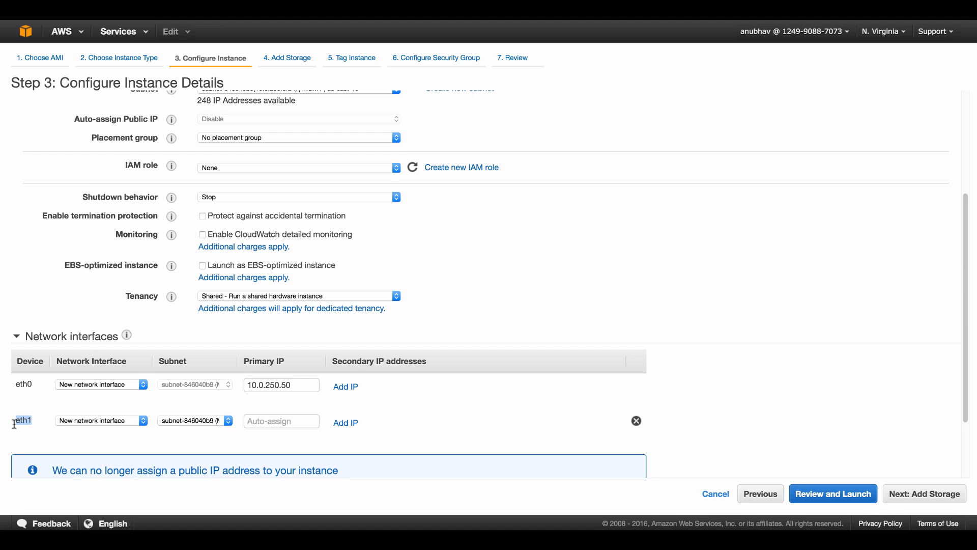
{"action": "scroll", "coordinate": [14, 424], "scroll_direction": "up", "scroll_amount": 1}
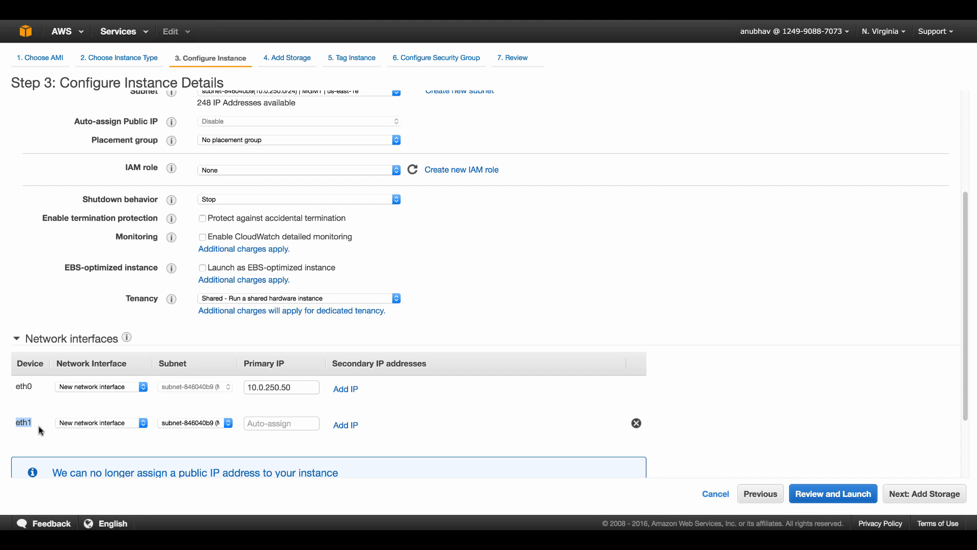
{"action": "left_click", "coordinate": [308, 424]}
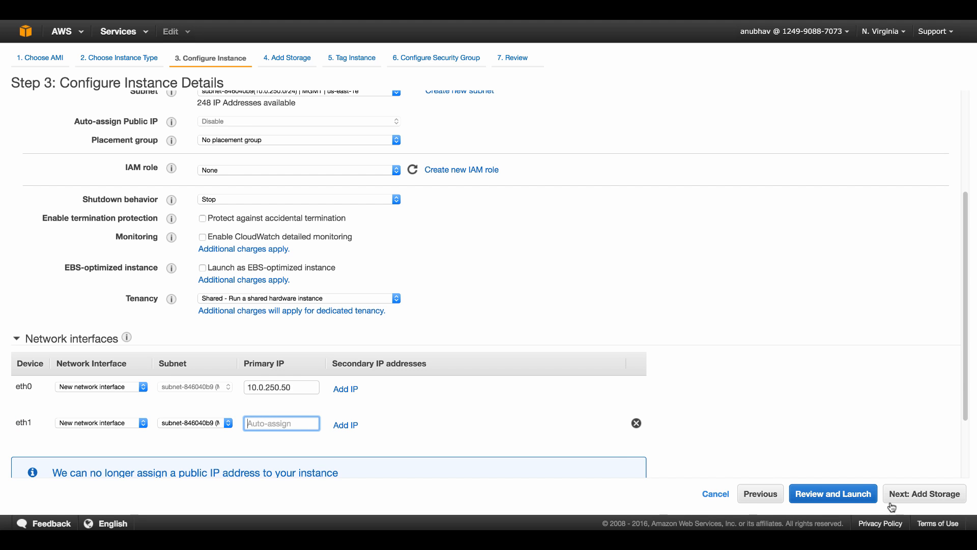
{"action": "left_click", "coordinate": [911, 501]}
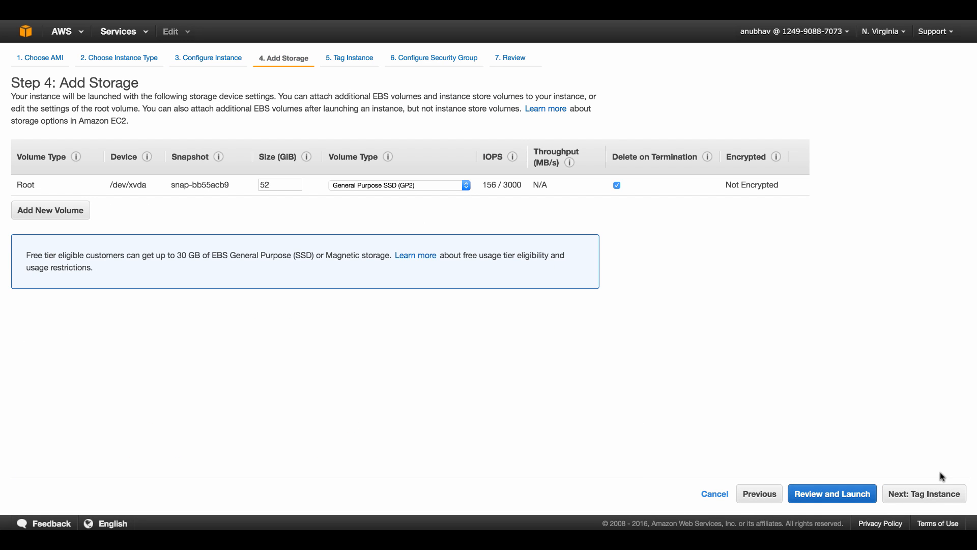
Give the instance the Name tag FTDv and proceed to Configure Security Group
{"action": "left_click", "coordinate": [929, 496]}
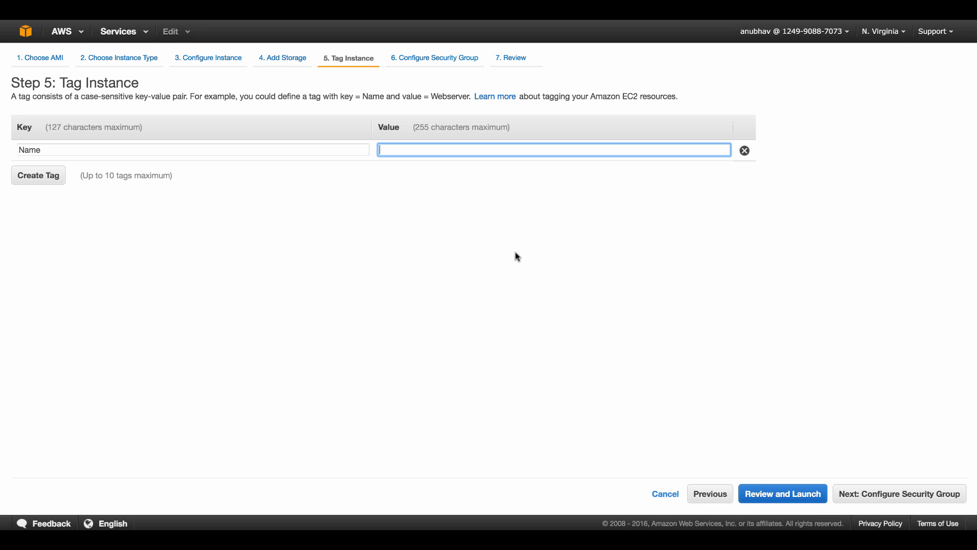
{"action": "type", "text": "FTDV"}
{"action": "key", "text": "BackSpace"}
{"action": "type", "text": "v"}
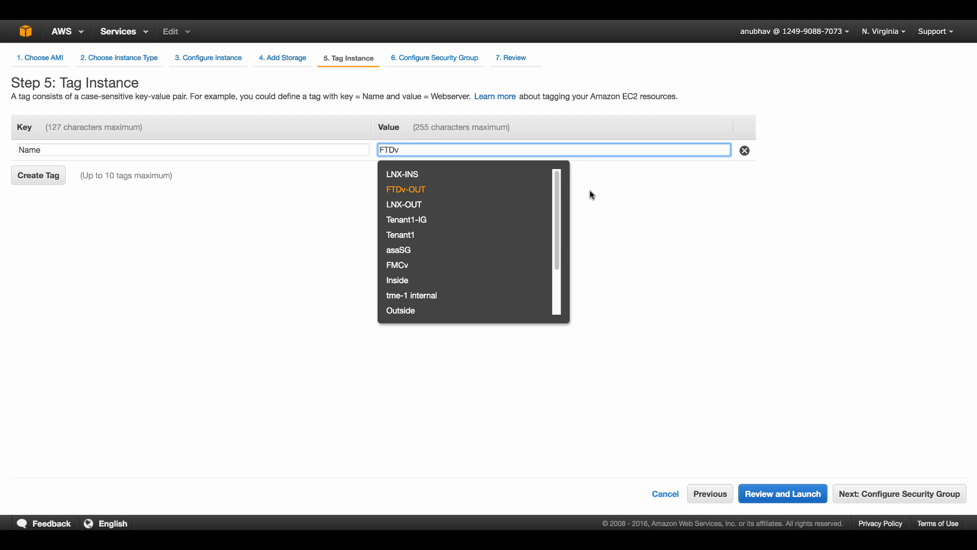
{"action": "left_click", "coordinate": [698, 205]}
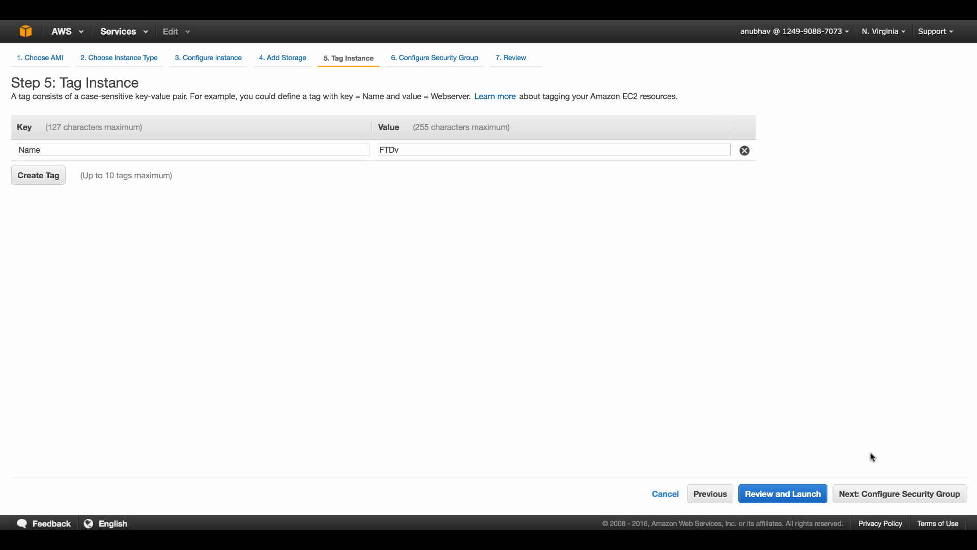
{"action": "left_click", "coordinate": [879, 495]}
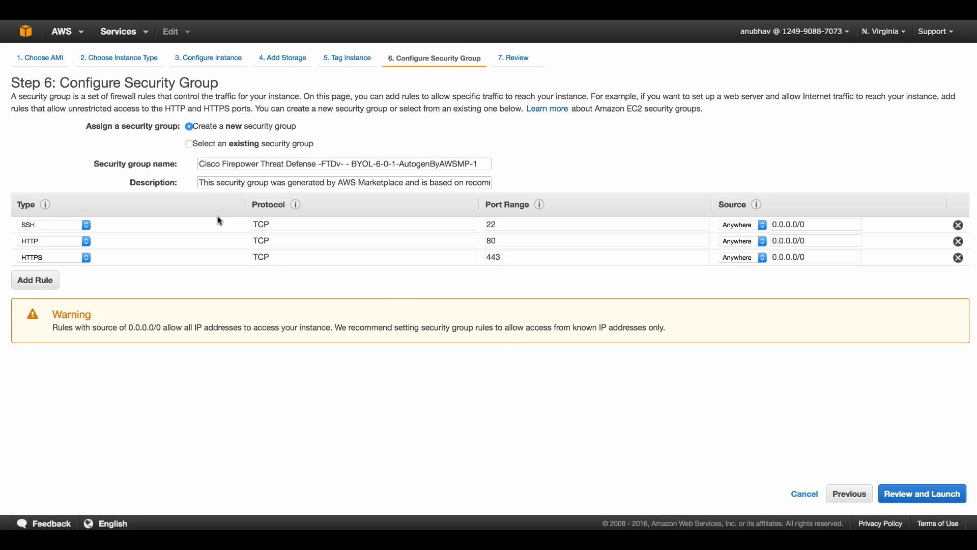
Select the existing T1-Allow-All security group for the instance
{"action": "left_click", "coordinate": [192, 144]}
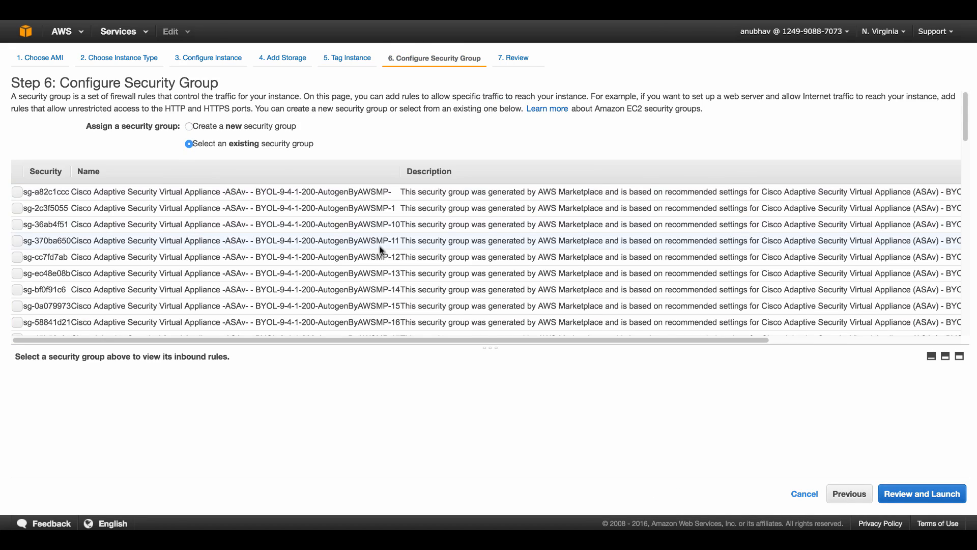
{"action": "scroll", "coordinate": [380, 246], "scroll_direction": "down", "scroll_amount": 15}
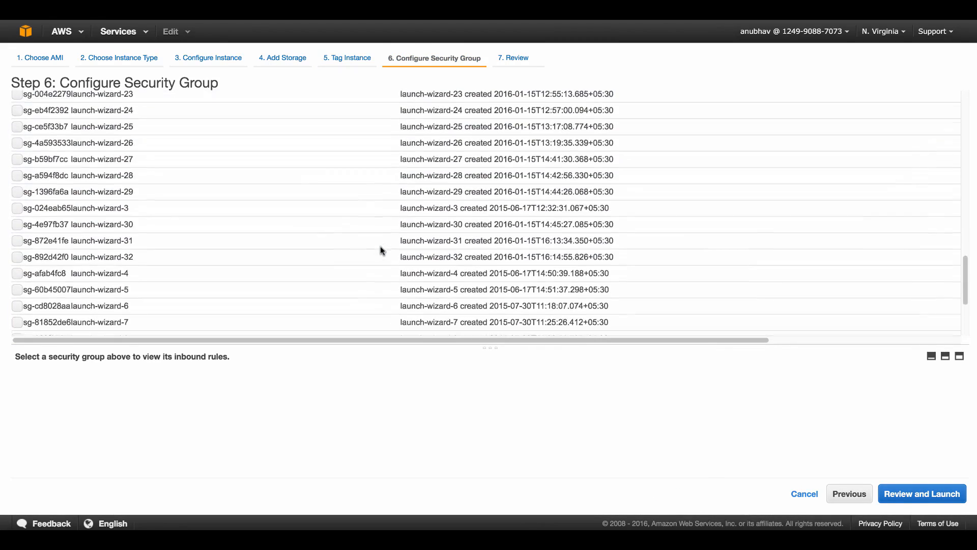
{"action": "scroll", "coordinate": [380, 247], "scroll_direction": "down", "scroll_amount": 4}
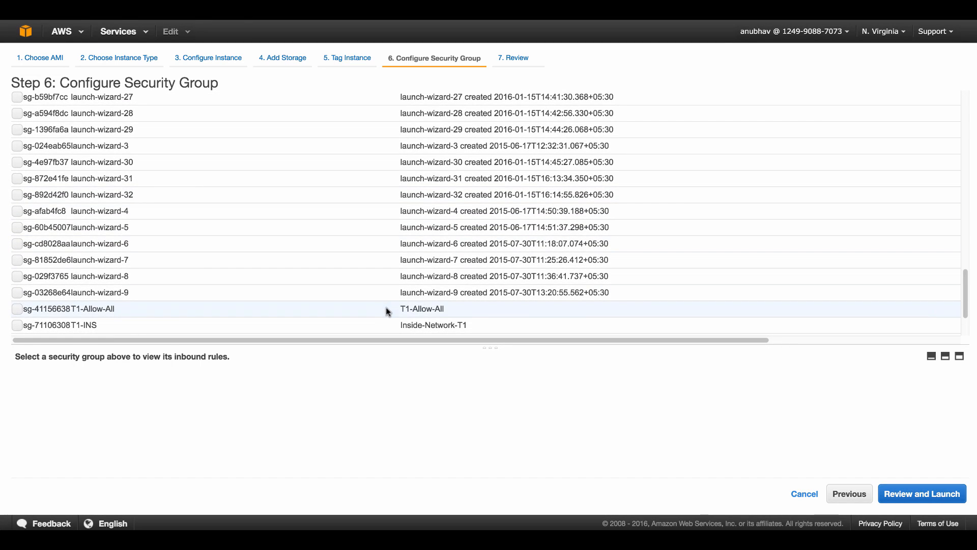
{"action": "left_click", "coordinate": [387, 310]}
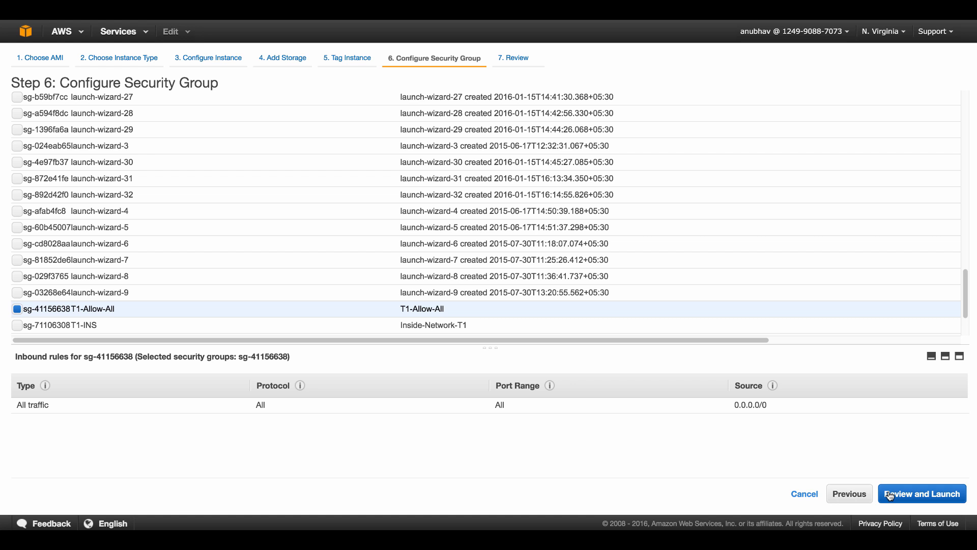
Review the launch summary, checking the FTDv AMI version and c3.xlarge instance type
{"action": "left_click", "coordinate": [890, 494]}
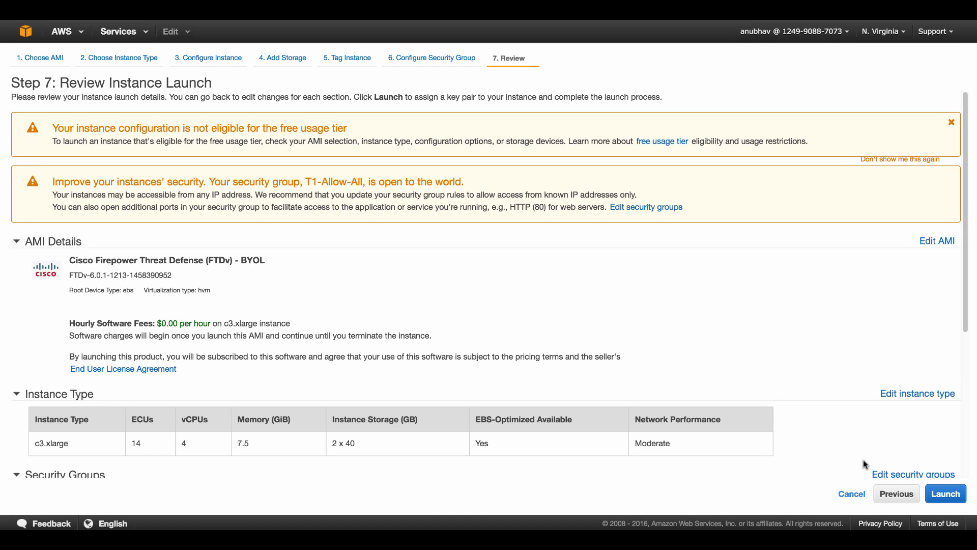
{"action": "scroll", "coordinate": [536, 326], "scroll_direction": "down", "scroll_amount": 5}
{"action": "scroll", "coordinate": [236, 275], "scroll_direction": "up", "scroll_amount": 2}
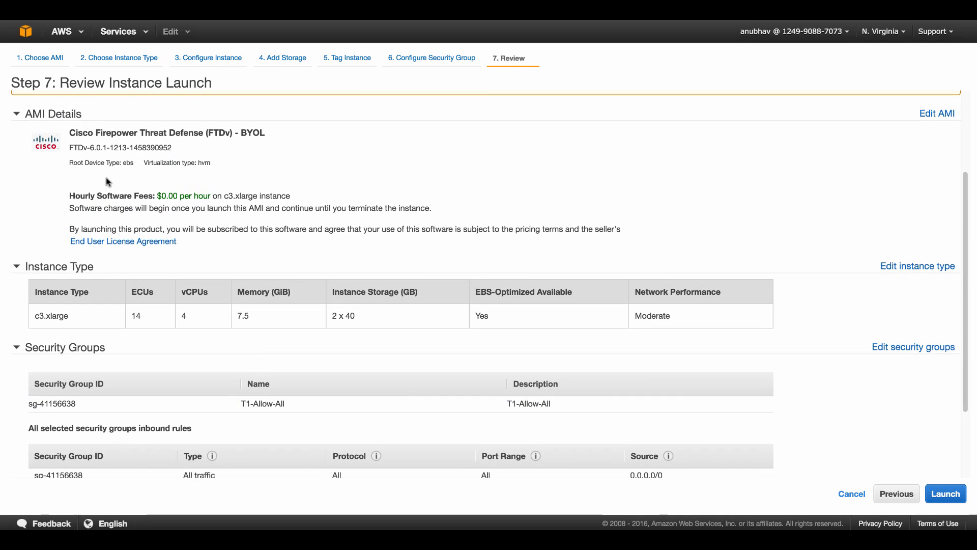
{"action": "left_click_drag", "start_coordinate": [85, 147], "coordinate": [219, 152]}
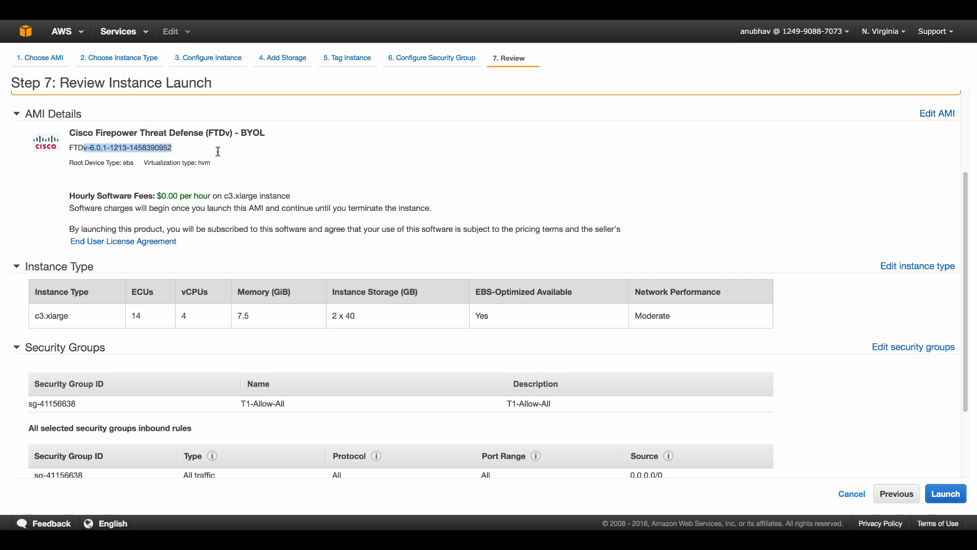
{"action": "left_click_drag", "start_coordinate": [70, 316], "coordinate": [22, 328]}
{"action": "mouse_move", "coordinate": [87, 408]}
{"action": "left_mouse_down"}
{"action": "mouse_move", "coordinate": [29, 406]}
{"action": "mouse_move", "coordinate": [72, 406]}
{"action": "left_mouse_up"}
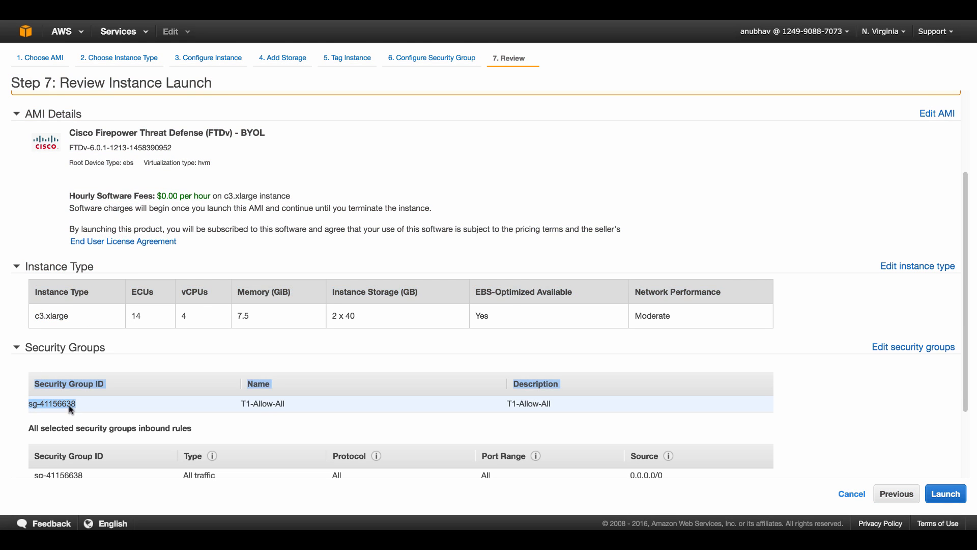
{"action": "scroll", "coordinate": [157, 405], "scroll_direction": "down", "scroll_amount": 2}
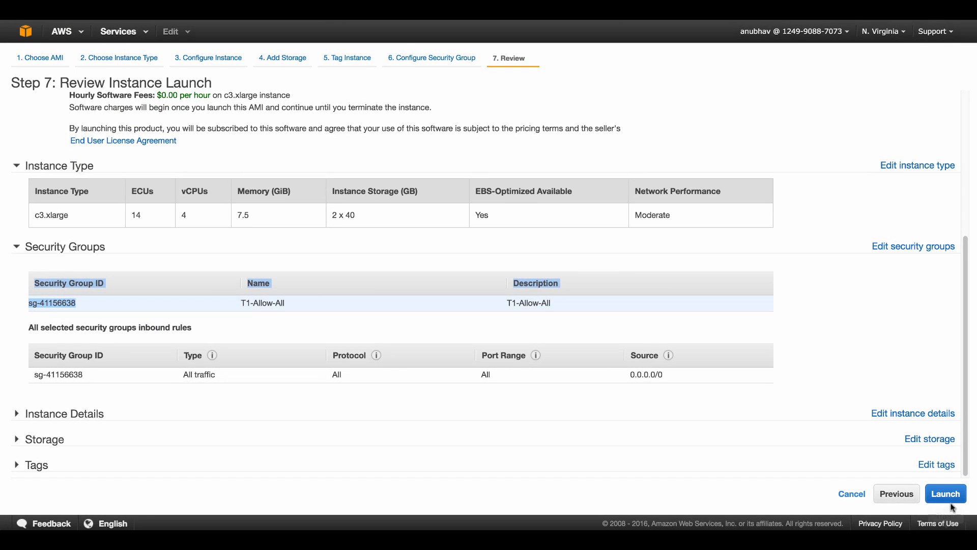
Launch the instance with the FTDv-AWS key pair, acknowledging access to the private key file
{"action": "left_click", "coordinate": [946, 494]}
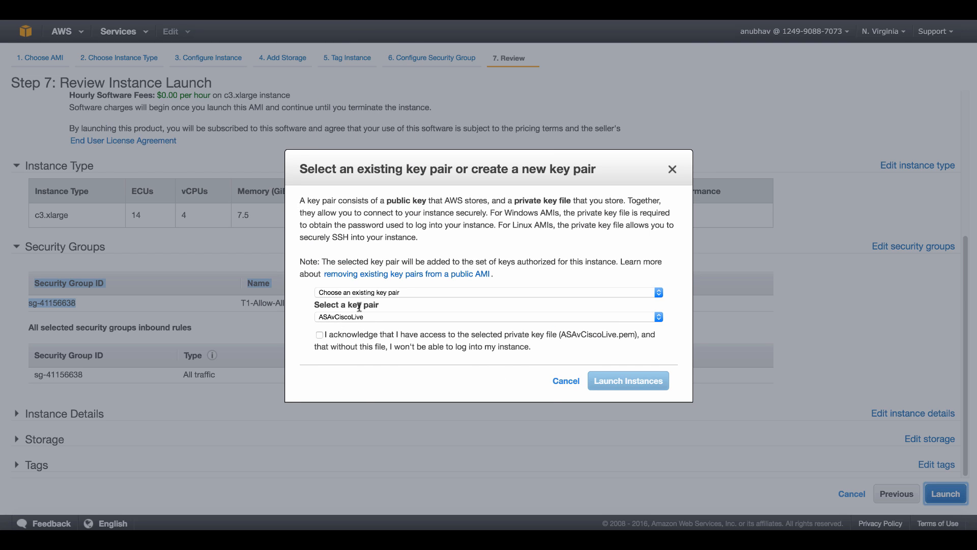
{"action": "left_click", "coordinate": [371, 317]}
{"action": "left_click", "coordinate": [372, 318]}
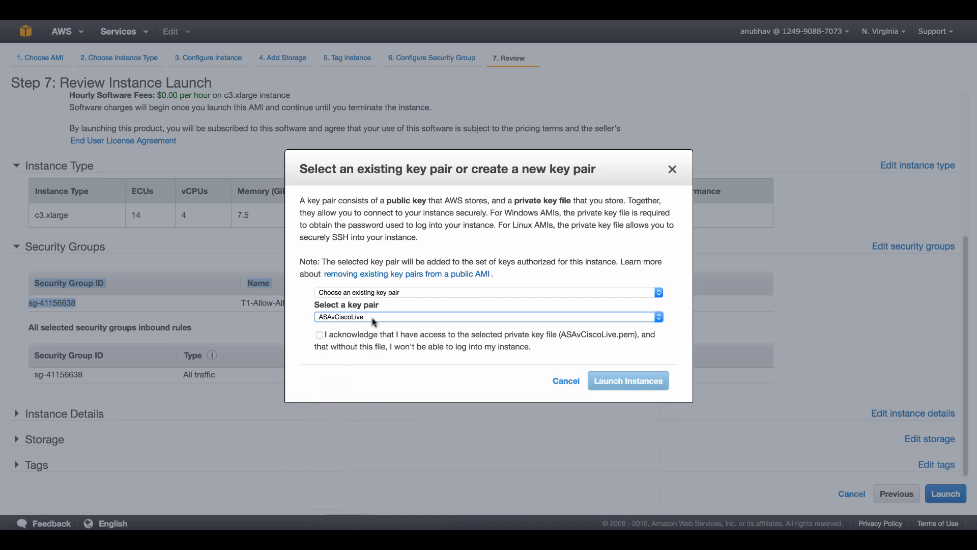
{"action": "left_click", "coordinate": [373, 318]}
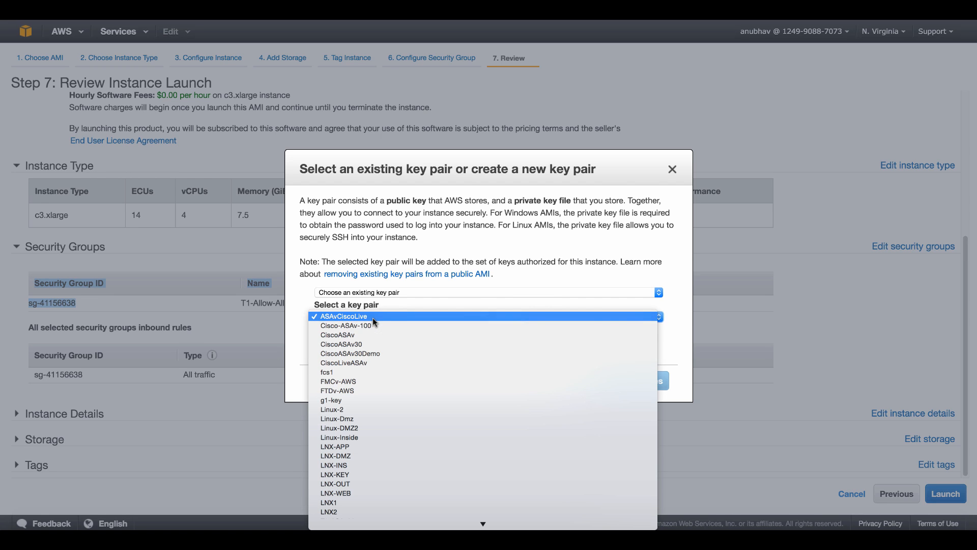
{"action": "left_click", "coordinate": [380, 391]}
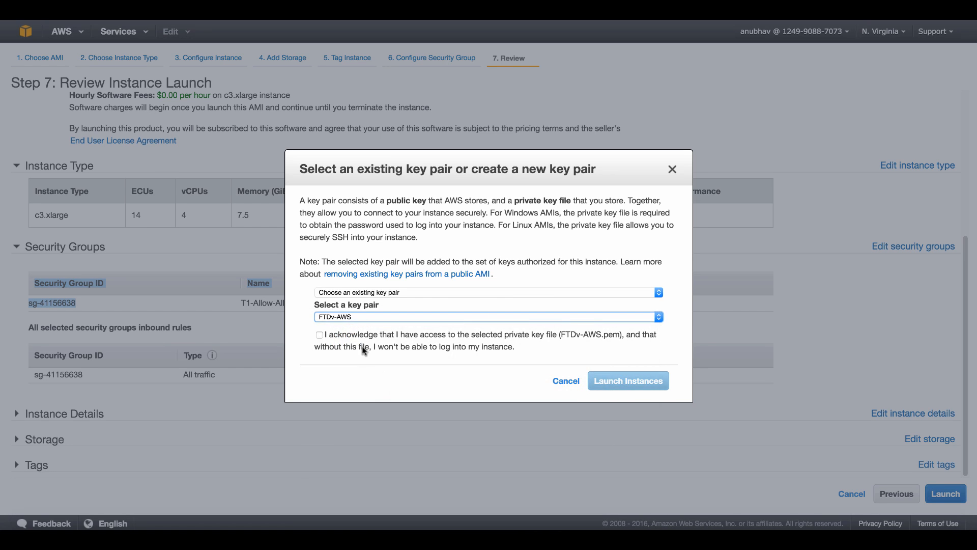
{"action": "left_click", "coordinate": [319, 335]}
{"action": "left_click", "coordinate": [628, 380]}
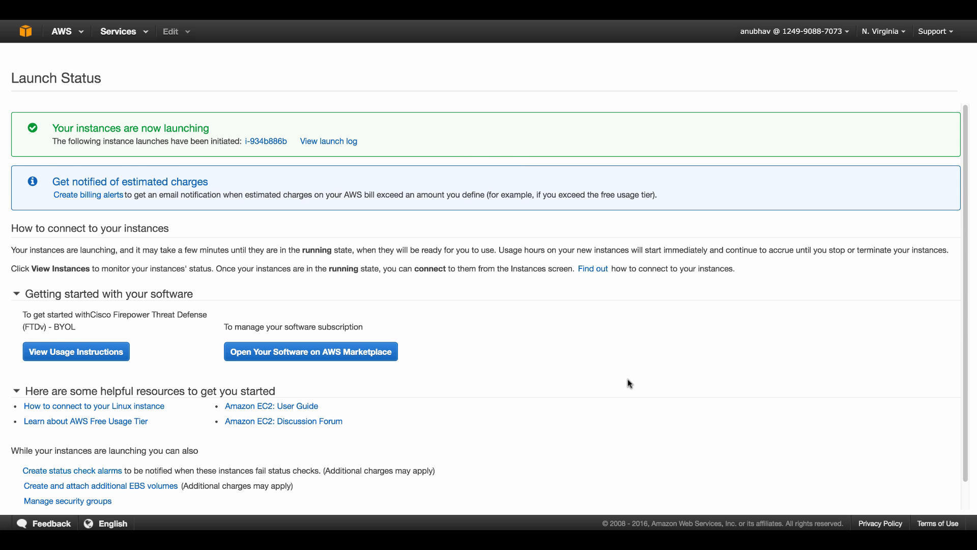
{"action": "scroll", "coordinate": [906, 272], "scroll_direction": "down", "scroll_amount": 1}
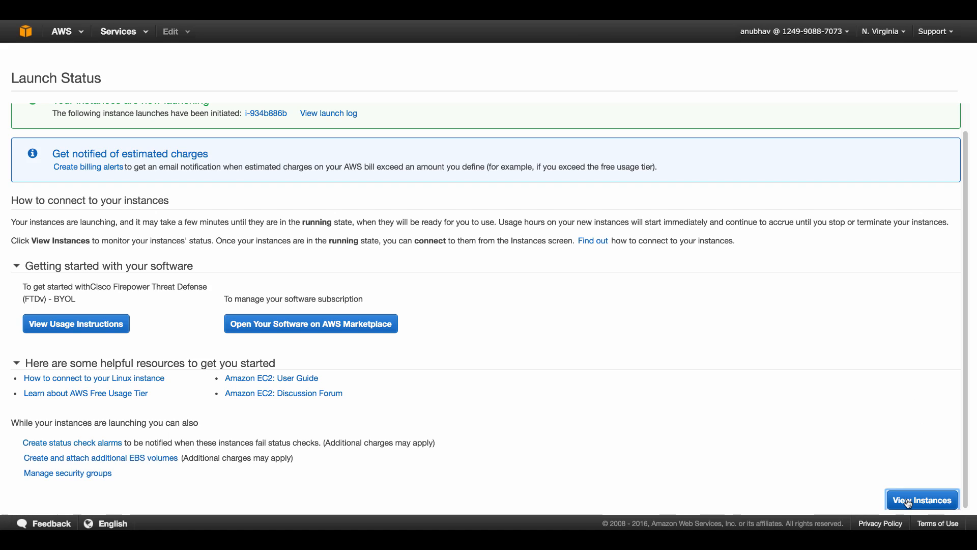
Attach interface eni-281df916 (FTDv-OUT) to the FTDv instance i-934b886b
{"action": "left_click", "coordinate": [909, 502]}
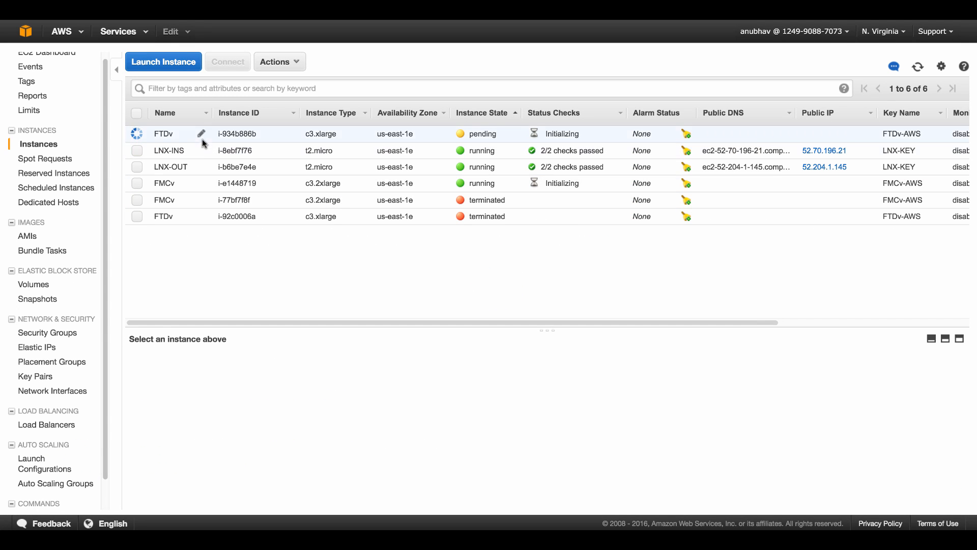
{"action": "right_click", "coordinate": [242, 137]}
{"action": "double_click", "coordinate": [157, 134]}
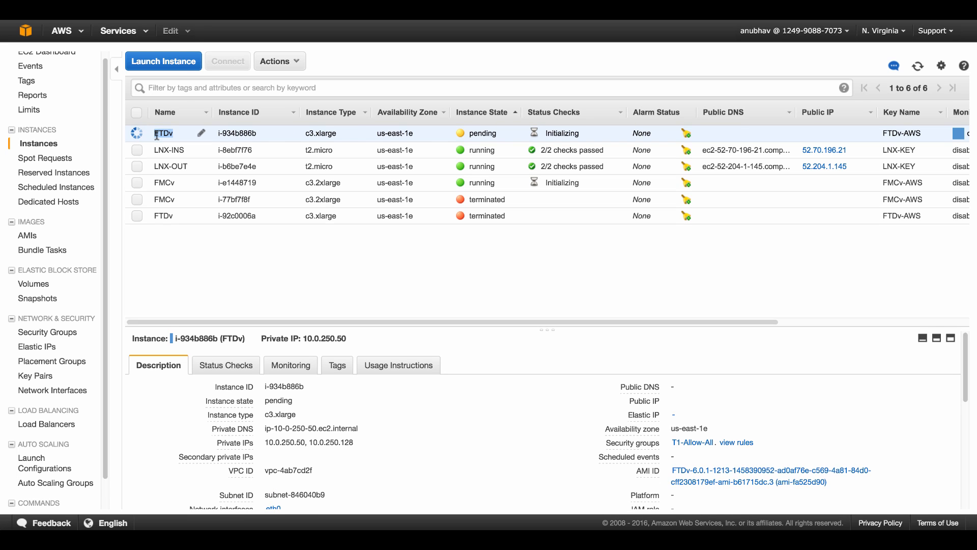
{"action": "right_click", "coordinate": [237, 135]}
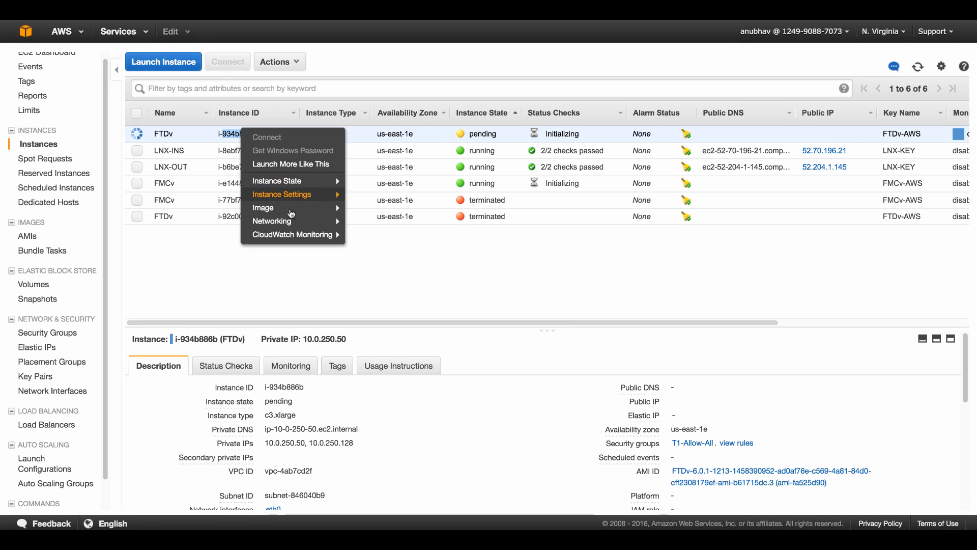
{"action": "mouse_move", "coordinate": [292, 220]}
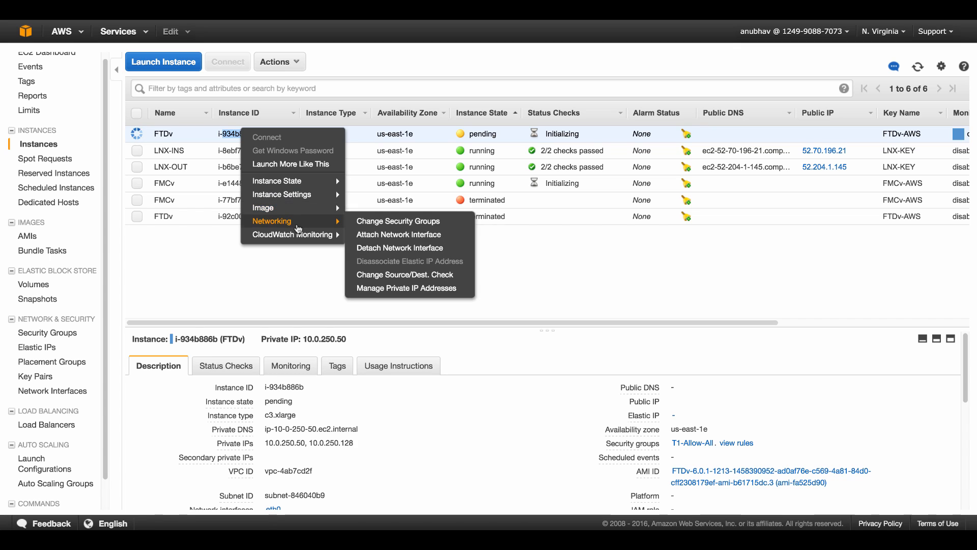
{"action": "left_click", "coordinate": [416, 237]}
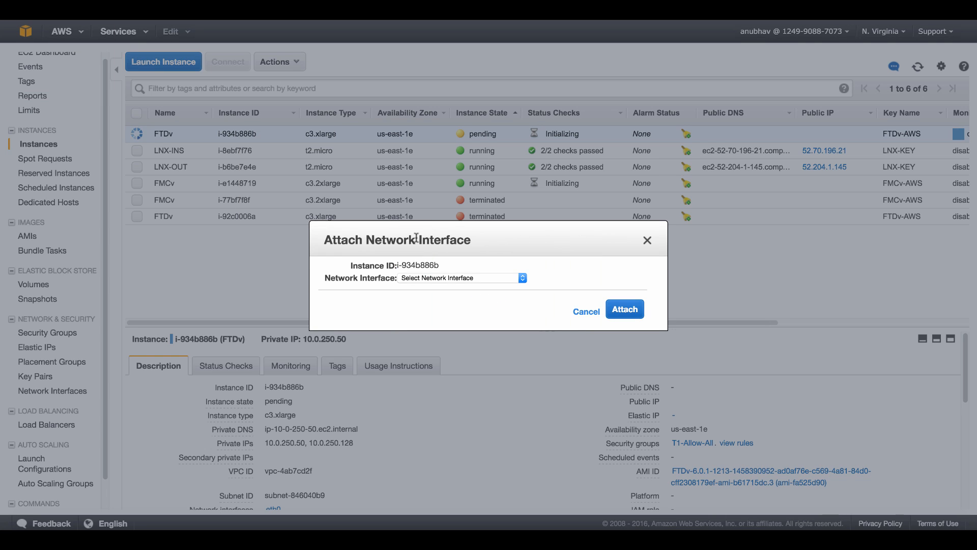
{"action": "left_click", "coordinate": [472, 278]}
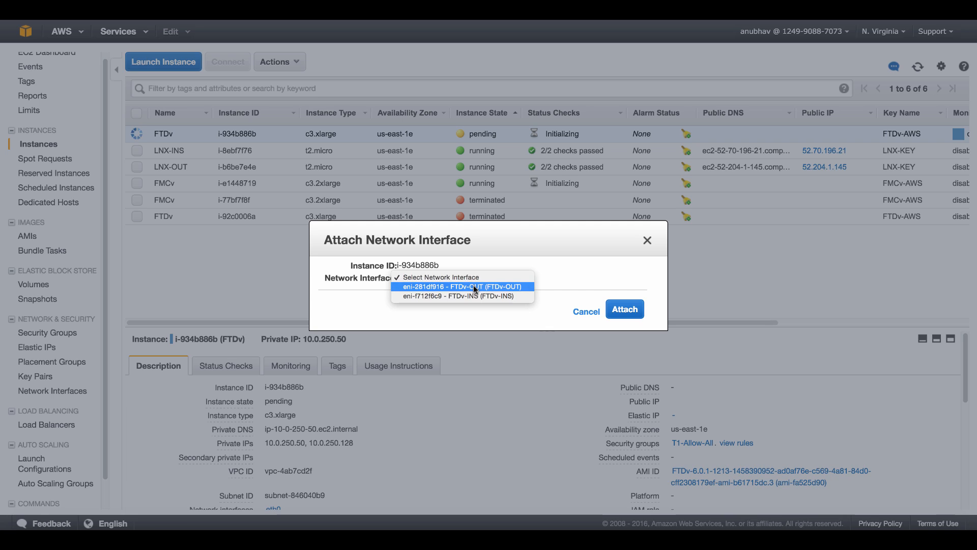
{"action": "left_click", "coordinate": [473, 286]}
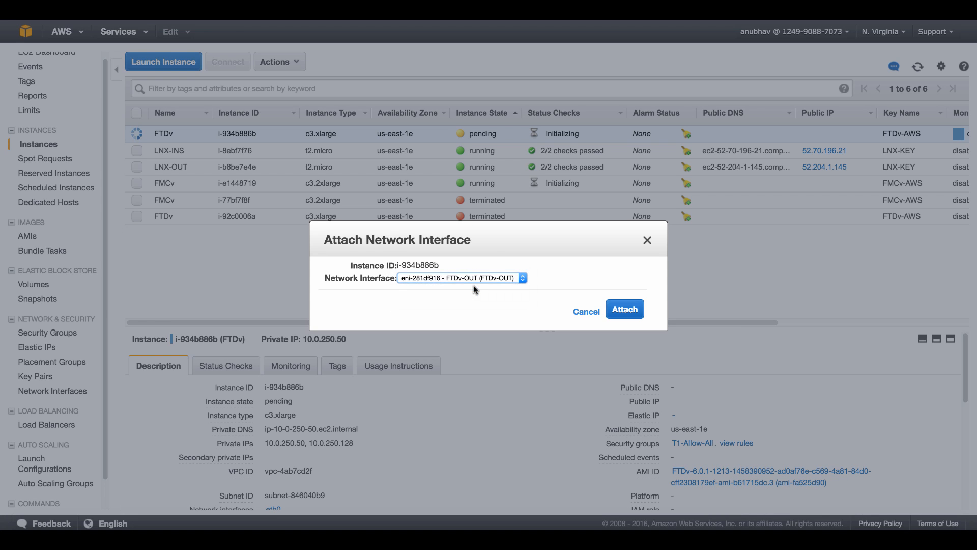
{"action": "left_click", "coordinate": [626, 309]}
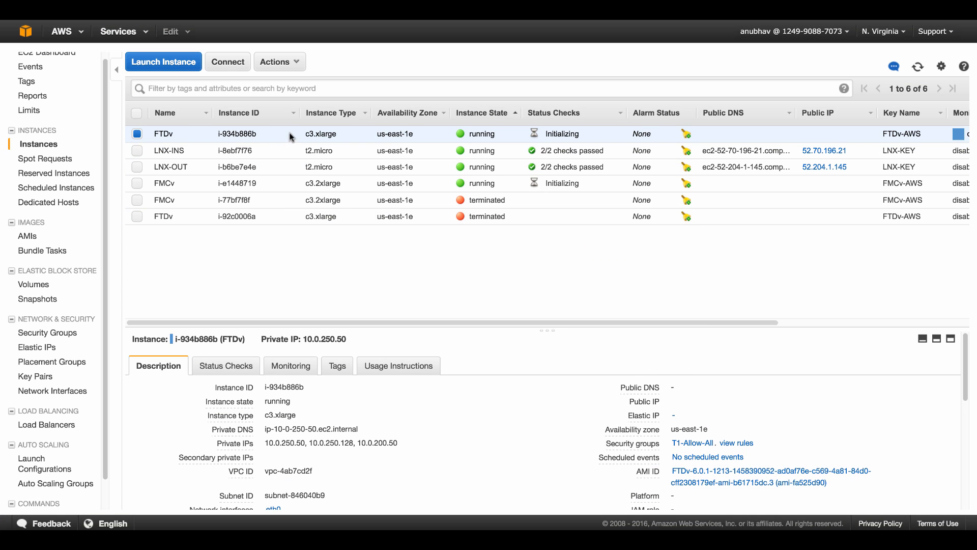
Attach interface eni-f712f6c9 (FTDv-INS) to the FTDv instance i-934b886b
{"action": "right_click", "coordinate": [291, 135]}
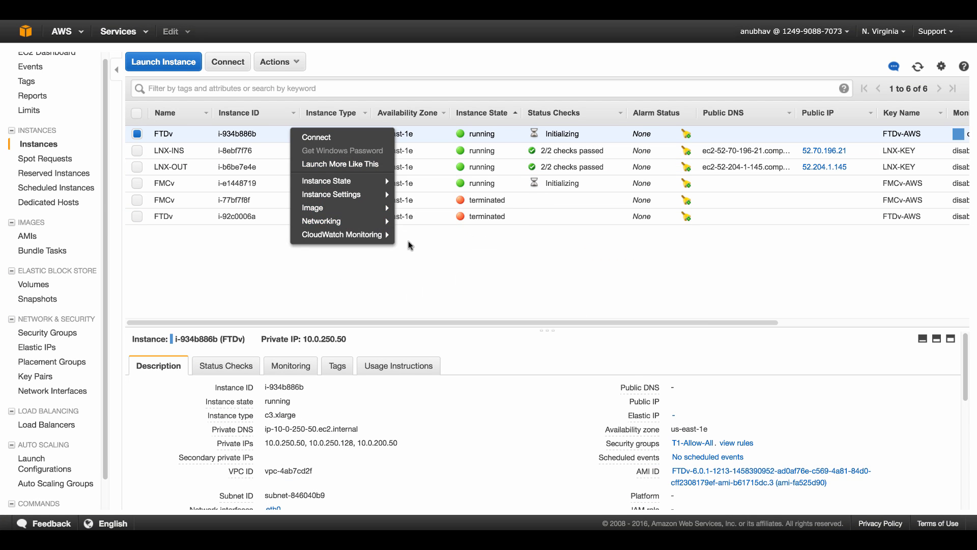
{"action": "mouse_move", "coordinate": [376, 221]}
{"action": "left_click", "coordinate": [422, 237]}
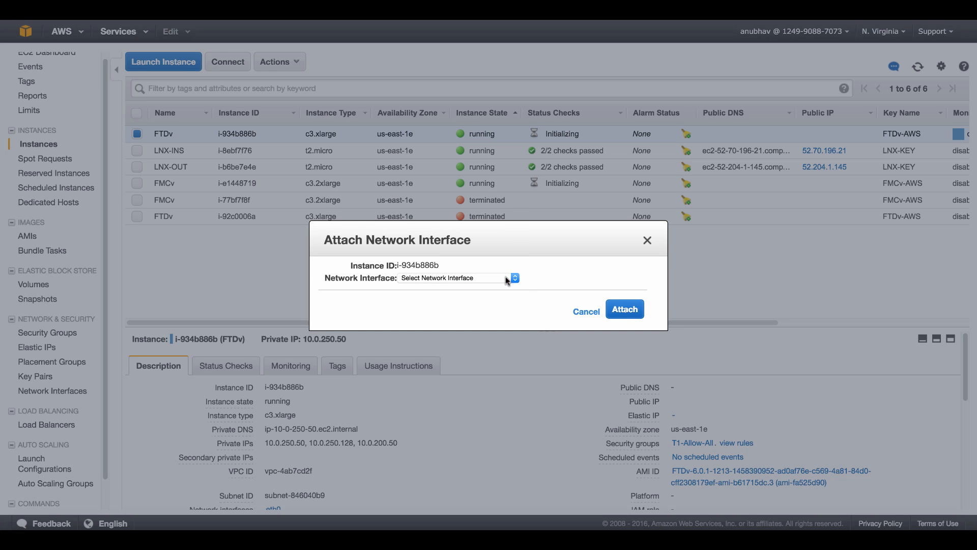
{"action": "left_click", "coordinate": [506, 278]}
{"action": "left_click", "coordinate": [505, 285]}
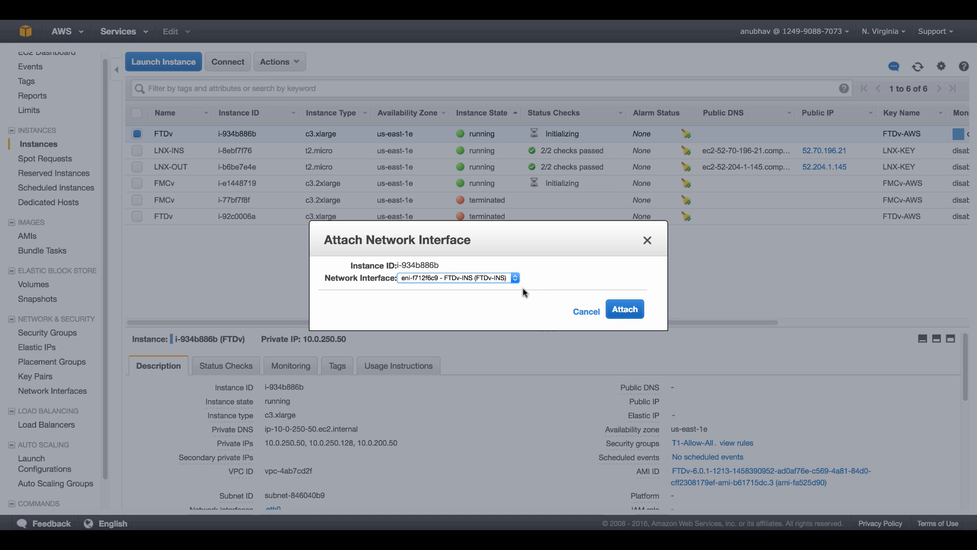
{"action": "left_click", "coordinate": [640, 313]}
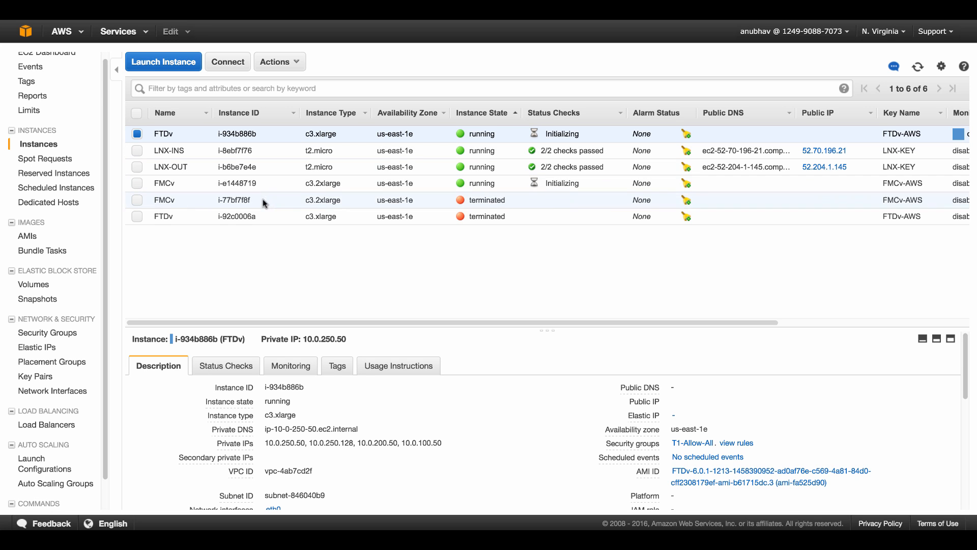
Select the FMCv instance while all four instances reach 2/2 status checks
{"action": "left_click", "coordinate": [260, 186]}
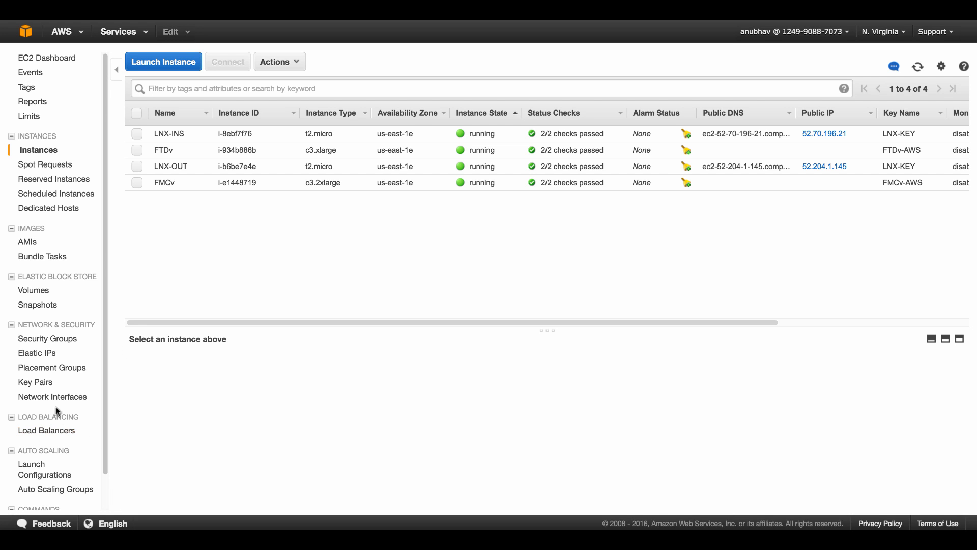
On the Elastic IPs page, allocate two new addresses: 52.5.150.151 and 52.22.158.80
{"action": "left_click", "coordinate": [51, 359]}
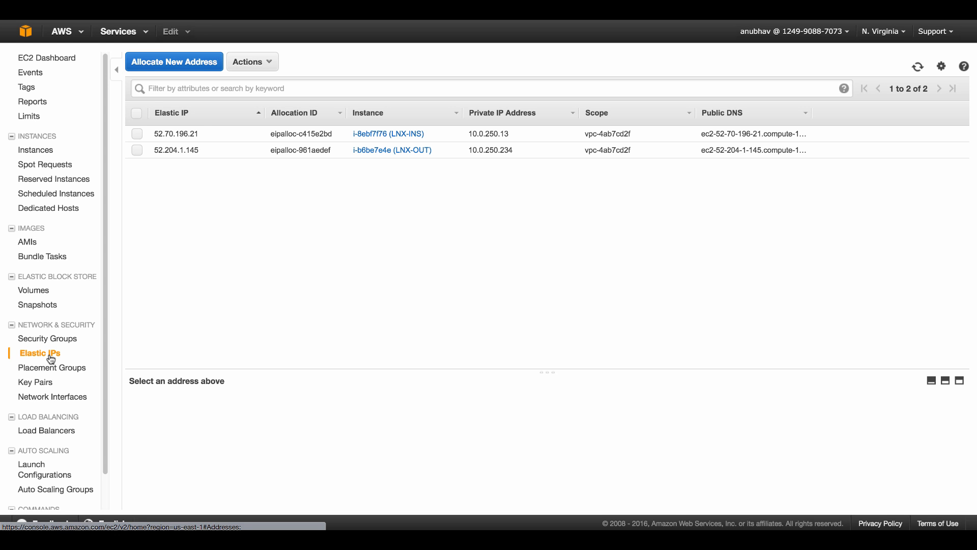
{"action": "left_click", "coordinate": [188, 66]}
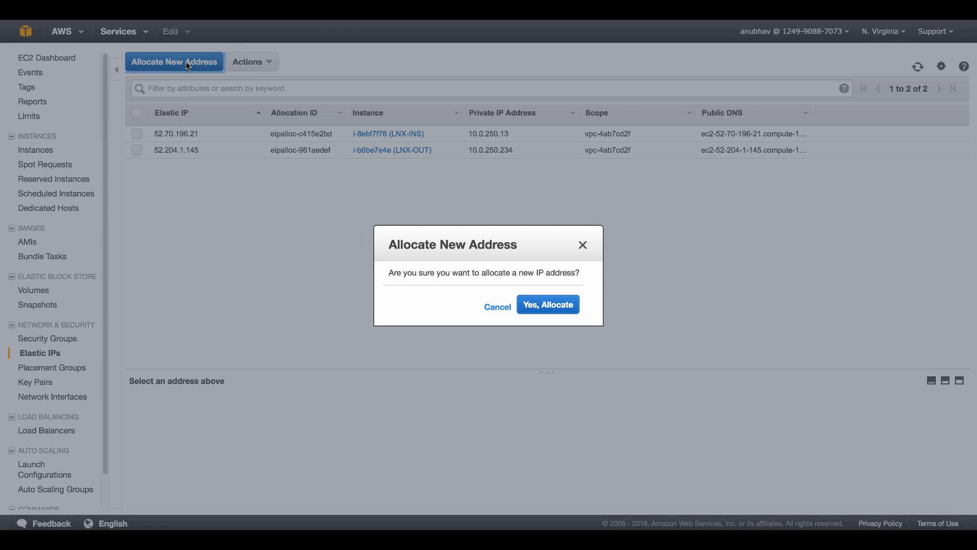
{"action": "left_click", "coordinate": [532, 307]}
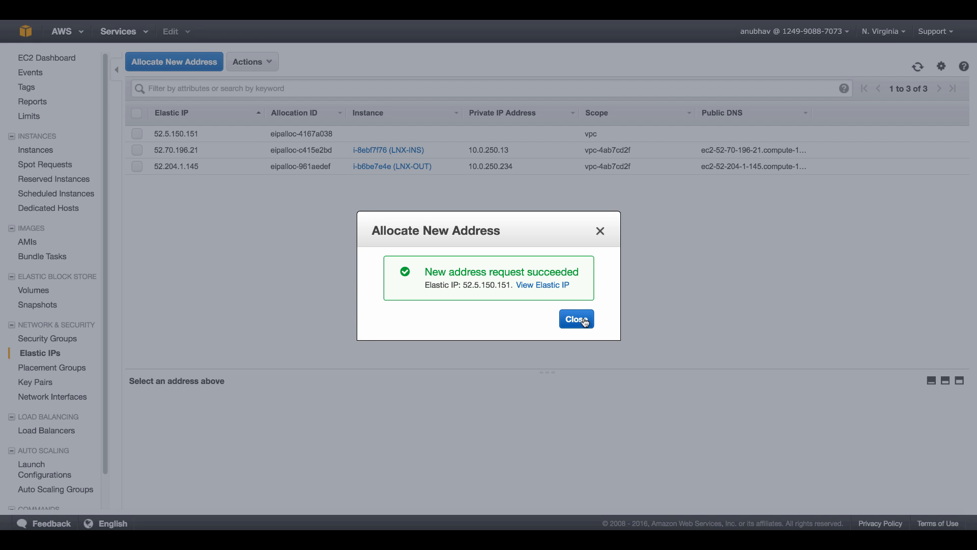
{"action": "left_click", "coordinate": [585, 320]}
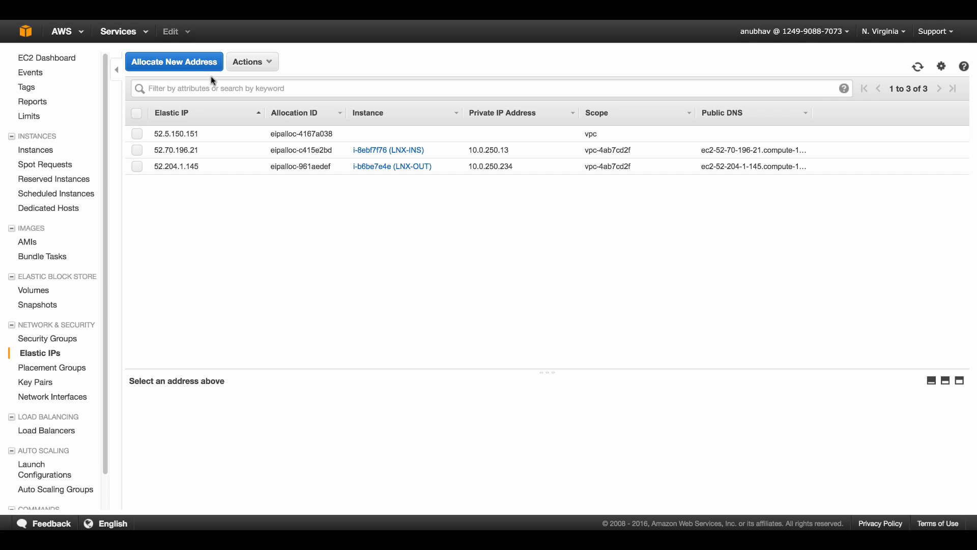
{"action": "left_click", "coordinate": [204, 62]}
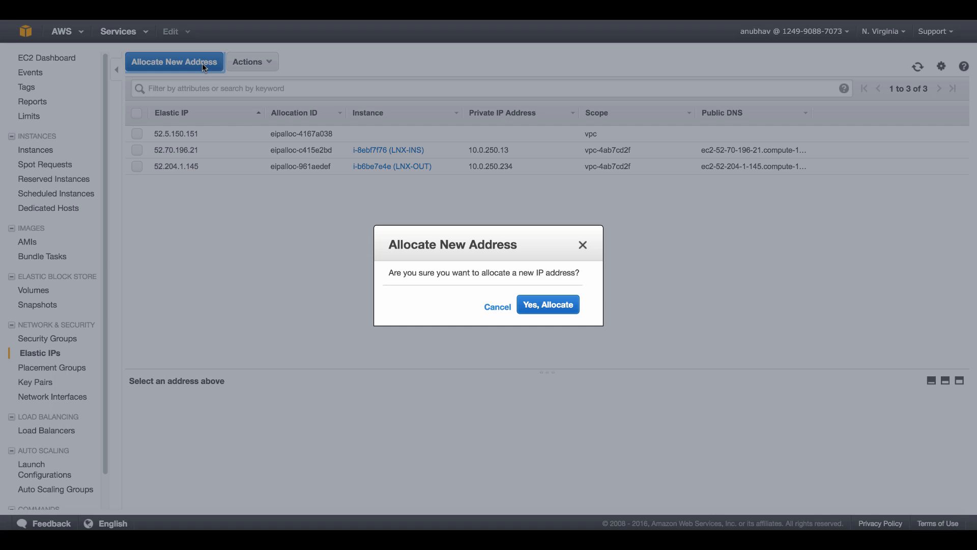
{"action": "left_click", "coordinate": [571, 311]}
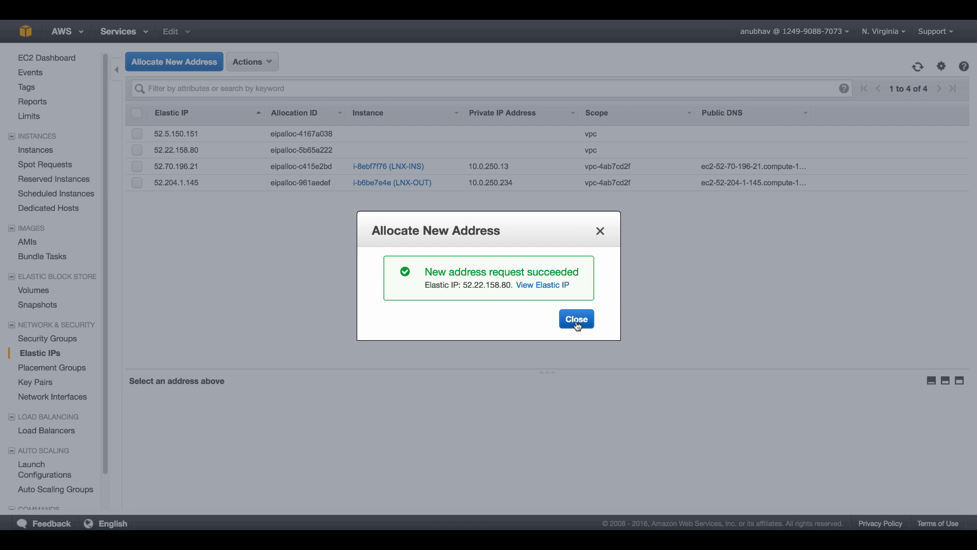
{"action": "left_click", "coordinate": [577, 320]}
Associate 52.22.158.80 with FMCv instance i-e1448719, keeping private IP 10.0.250.51
{"action": "right_click", "coordinate": [262, 152]}
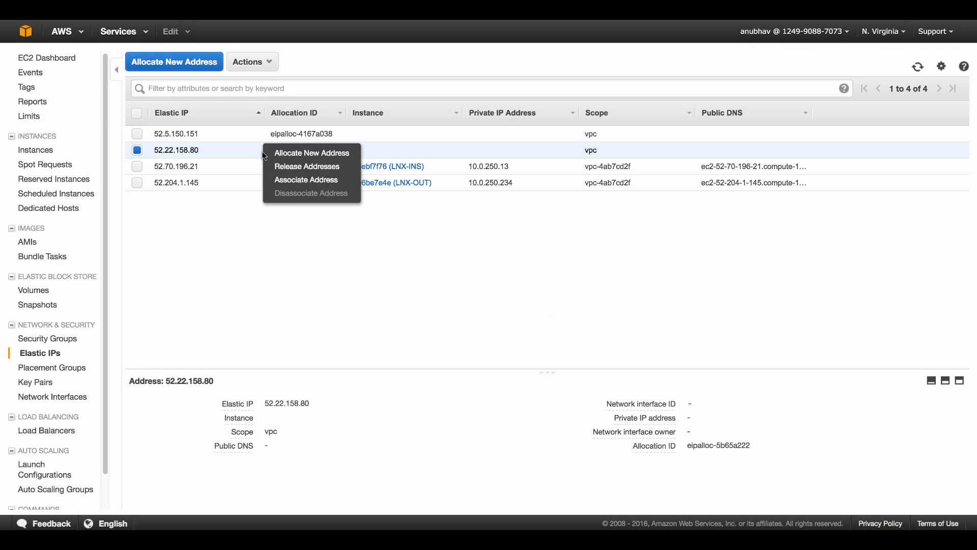
{"action": "left_click", "coordinate": [293, 180]}
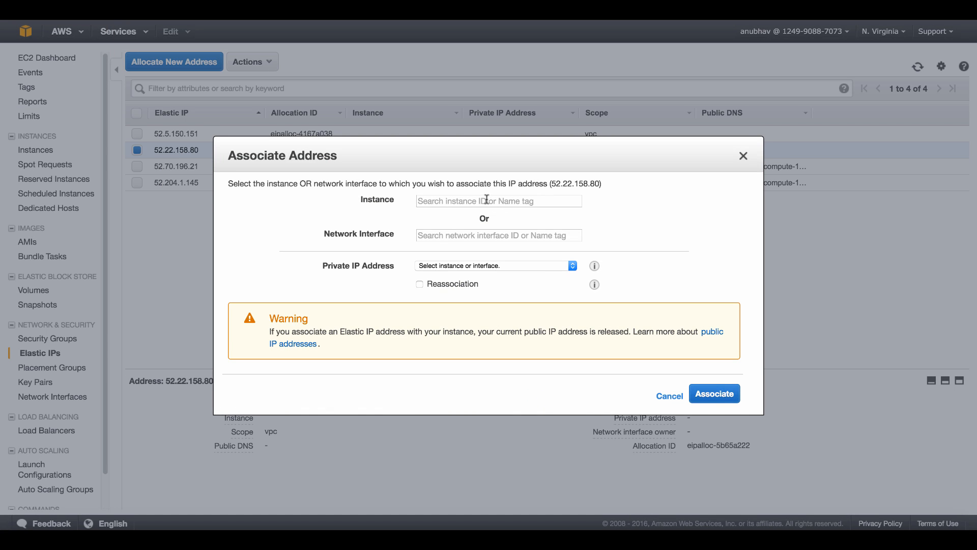
{"action": "left_click", "coordinate": [486, 200]}
{"action": "type", "text": "fm"}
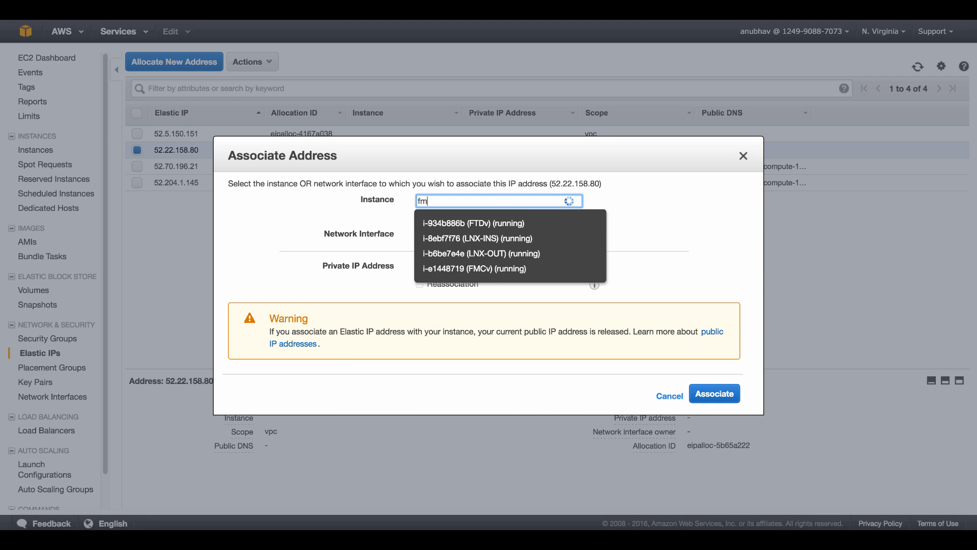
{"action": "left_click", "coordinate": [503, 223]}
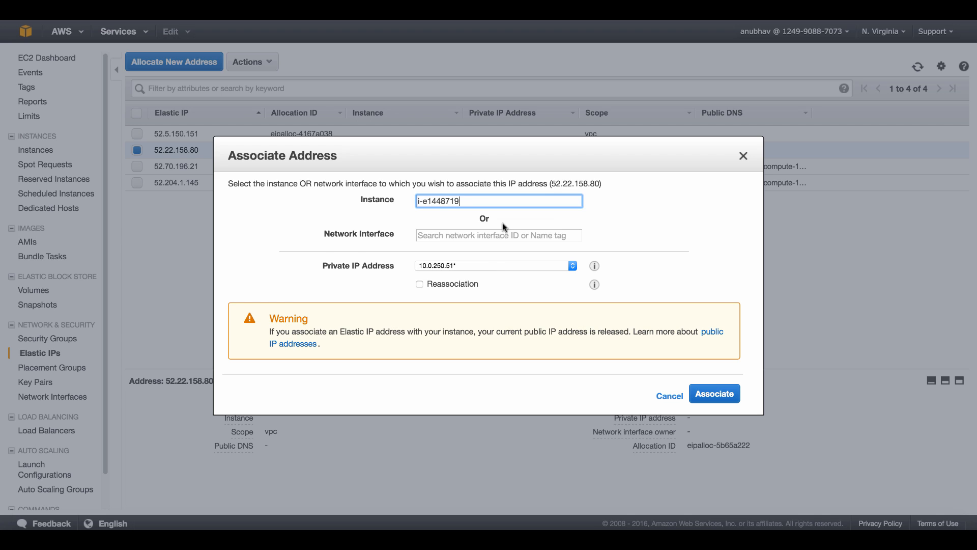
{"action": "left_click", "coordinate": [481, 267]}
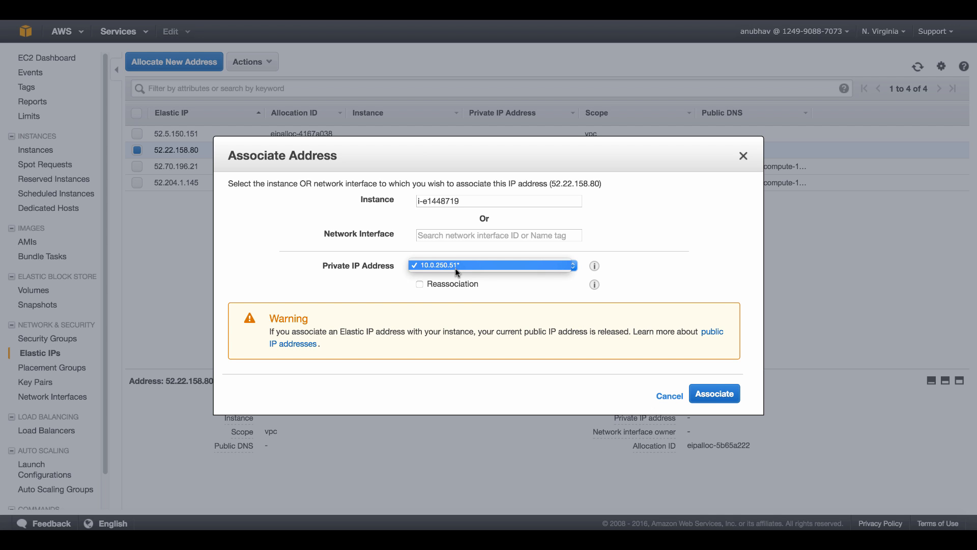
{"action": "left_click", "coordinate": [456, 268]}
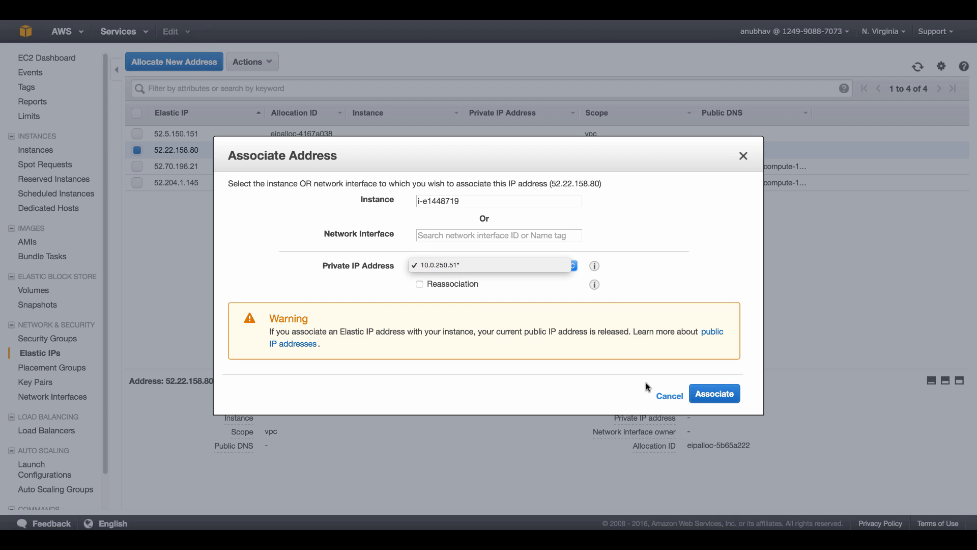
{"action": "left_click", "coordinate": [704, 400]}
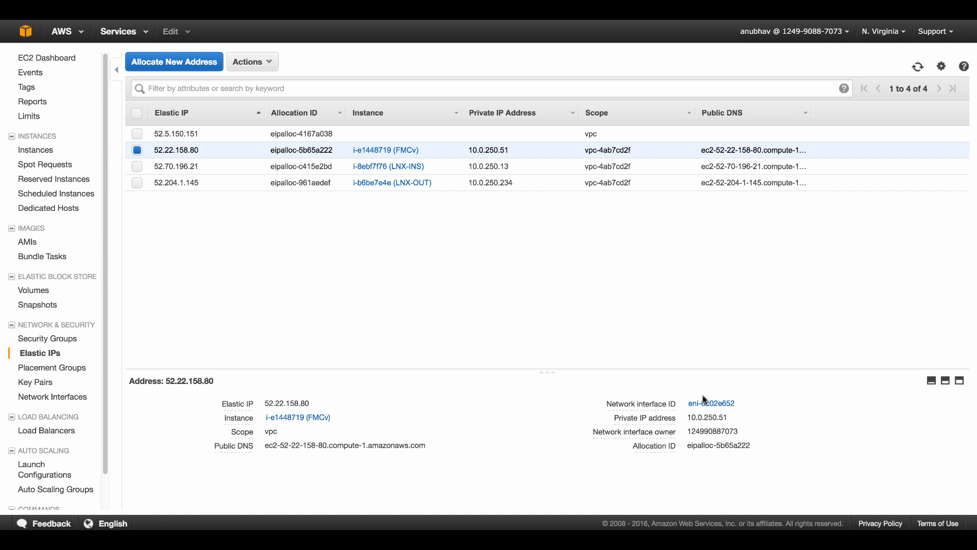
Associate 52.5.150.151 with FTDv instance i-934b886b using private IP 10.0.250.50
{"action": "left_click", "coordinate": [207, 136]}
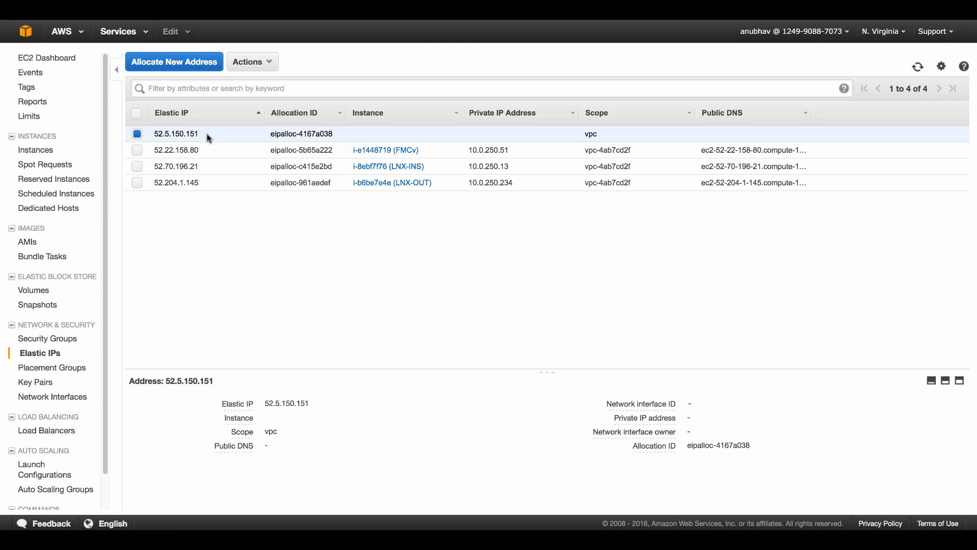
{"action": "right_click", "coordinate": [207, 135]}
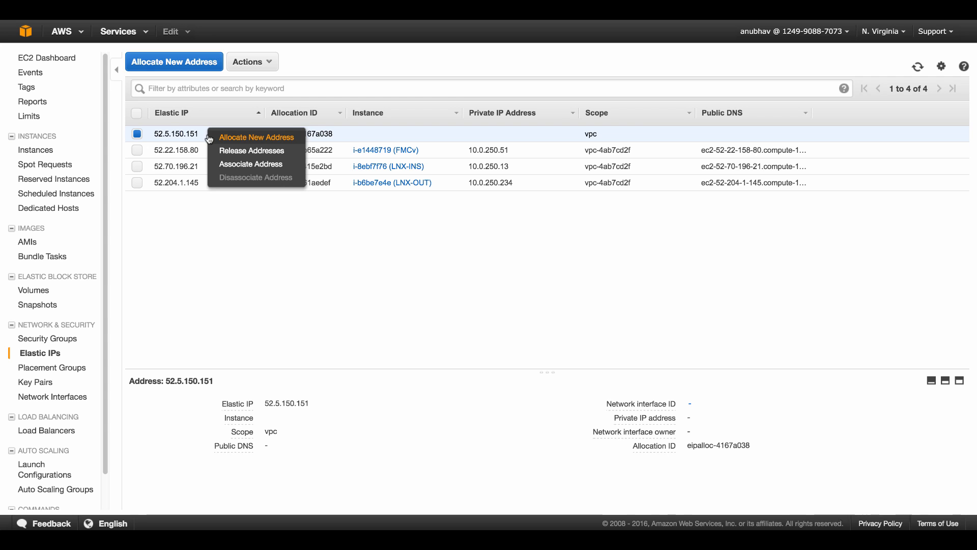
{"action": "left_click", "coordinate": [226, 164]}
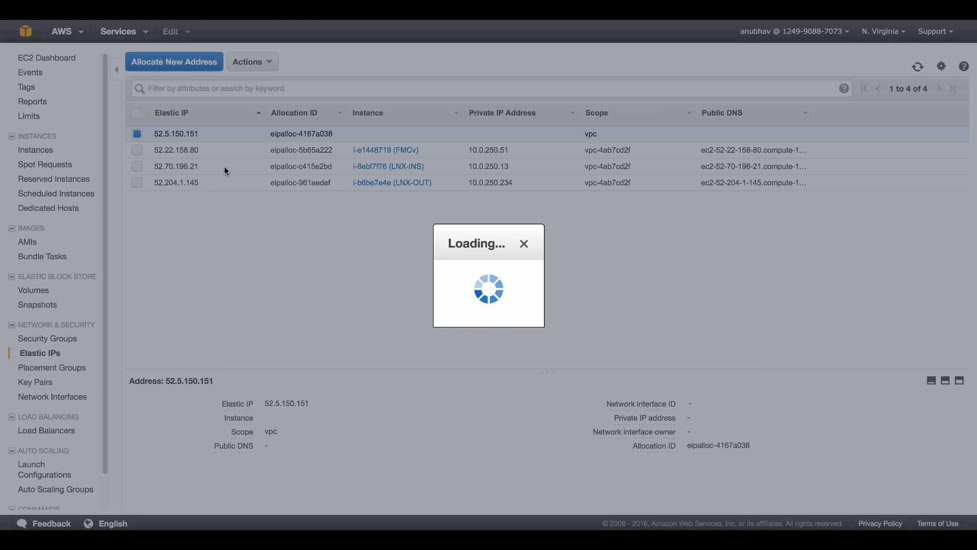
{"action": "left_click", "coordinate": [445, 201]}
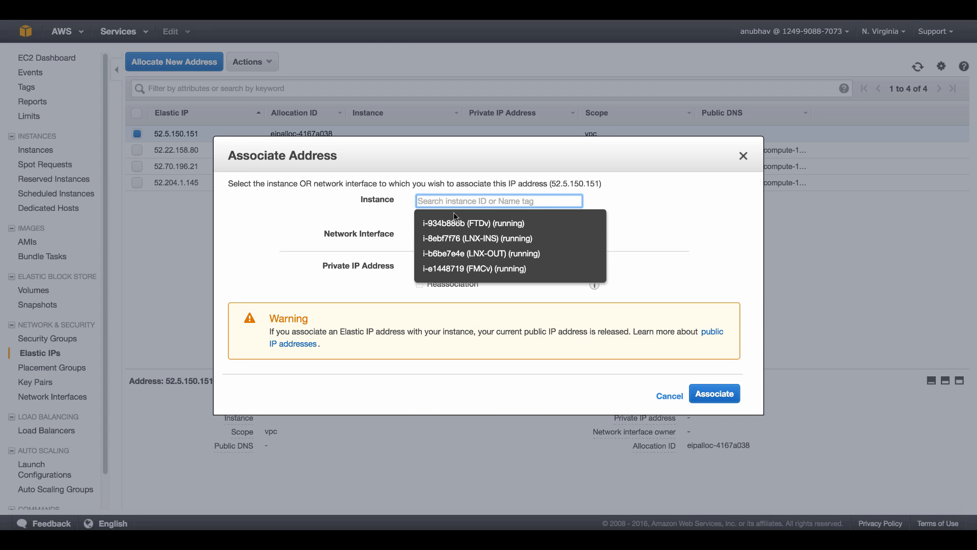
{"action": "left_click", "coordinate": [464, 227]}
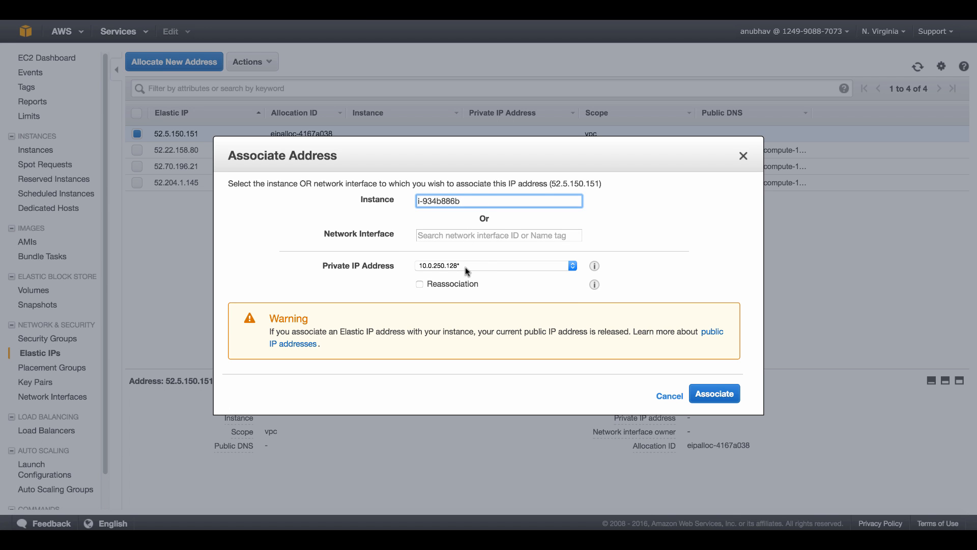
{"action": "left_click", "coordinate": [465, 267]}
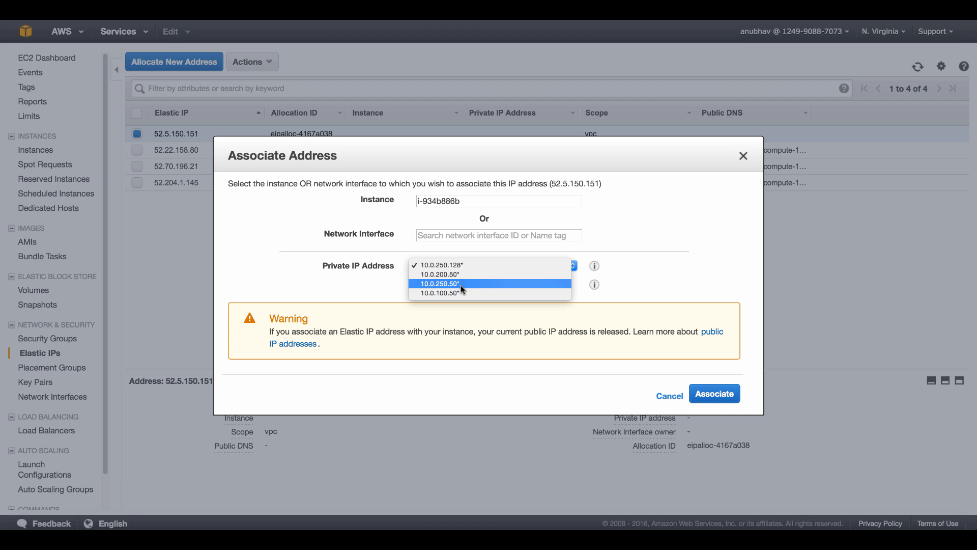
{"action": "left_click", "coordinate": [460, 285]}
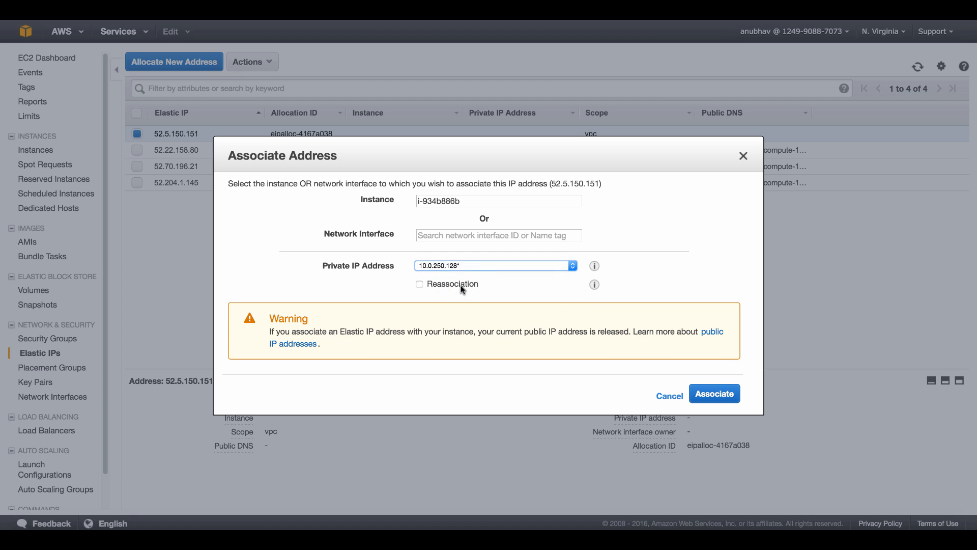
{"action": "left_click", "coordinate": [714, 394]}
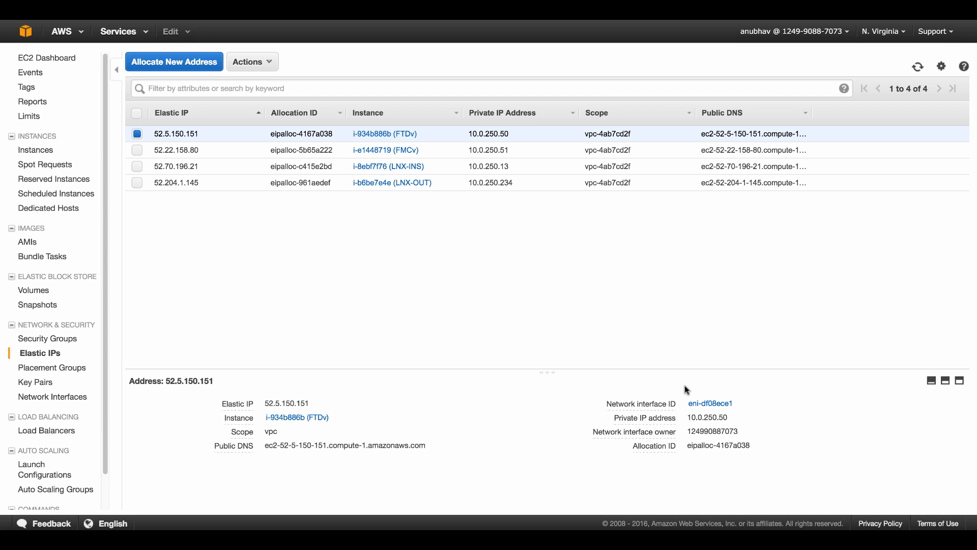
{"action": "left_click", "coordinate": [48, 151]}
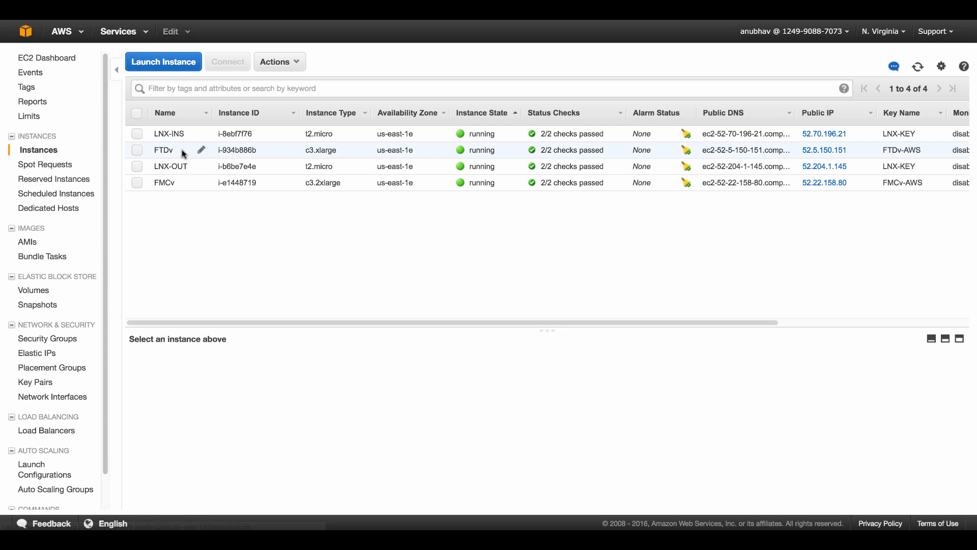
Disable the source/destination check on the FTDv instance and verify it stays off
{"action": "right_click", "coordinate": [184, 154]}
{"action": "mouse_move", "coordinate": [222, 238]}
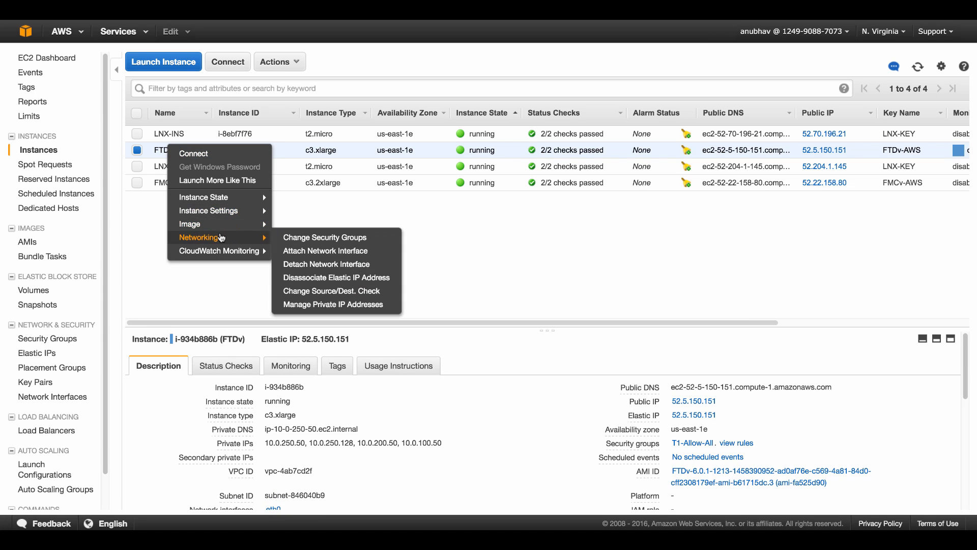
{"action": "left_click", "coordinate": [375, 293]}
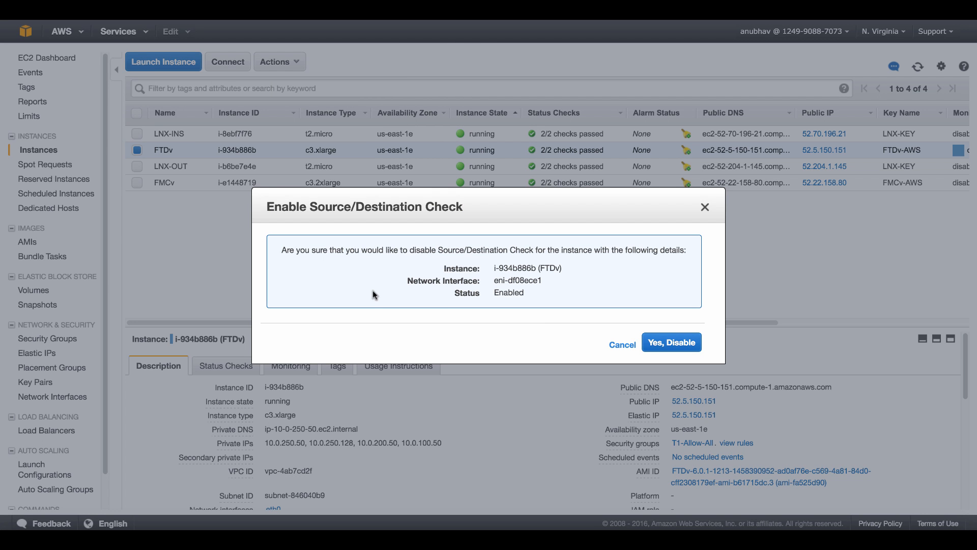
{"action": "left_click", "coordinate": [670, 343]}
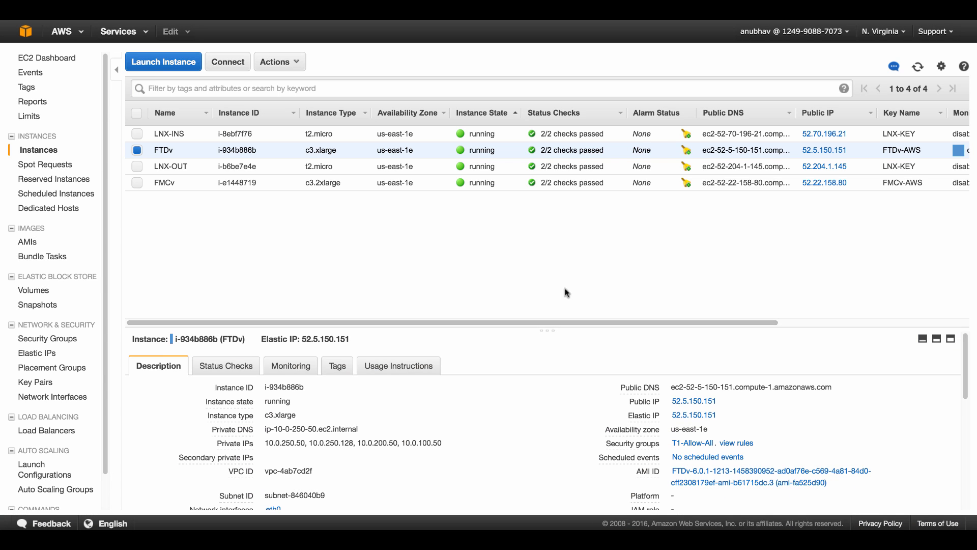
{"action": "right_click", "coordinate": [288, 149]}
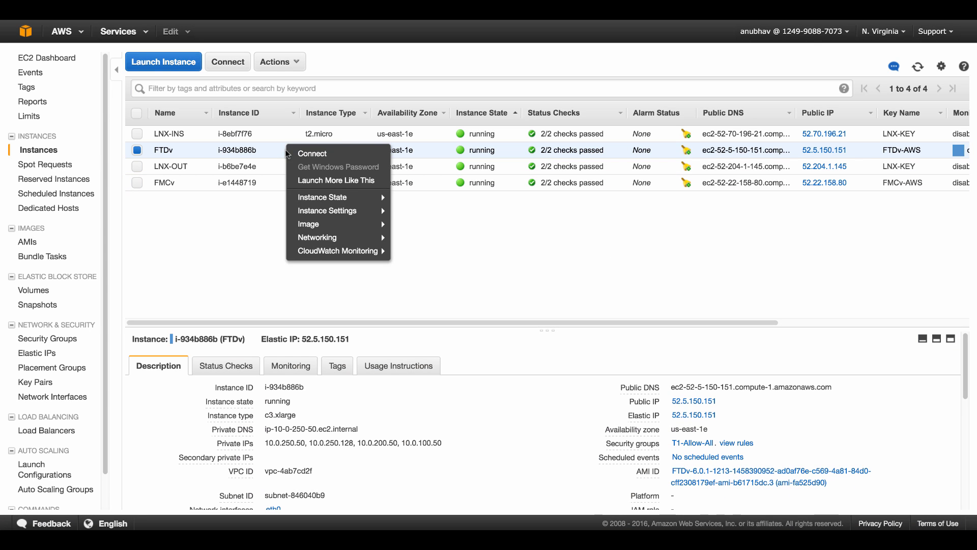
{"action": "mouse_move", "coordinate": [354, 245]}
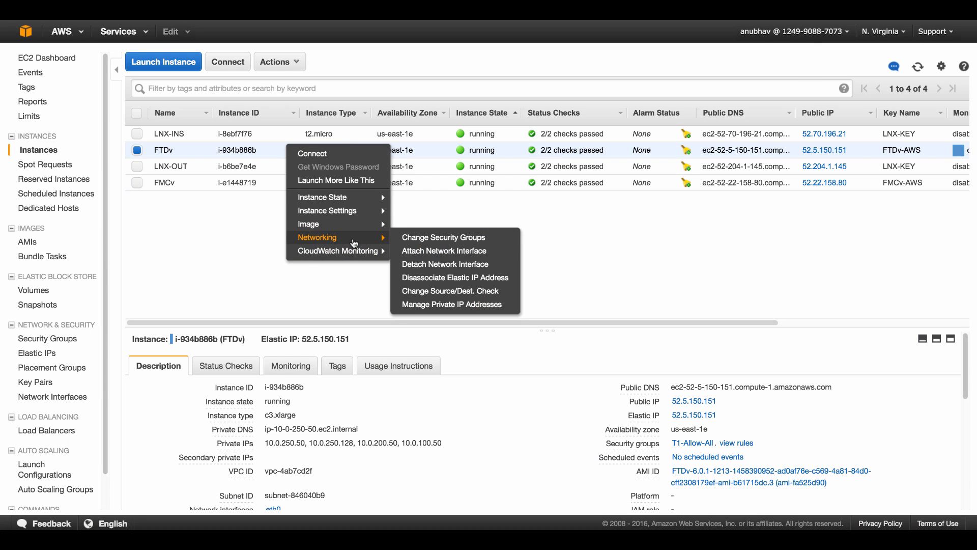
{"action": "left_click", "coordinate": [455, 290]}
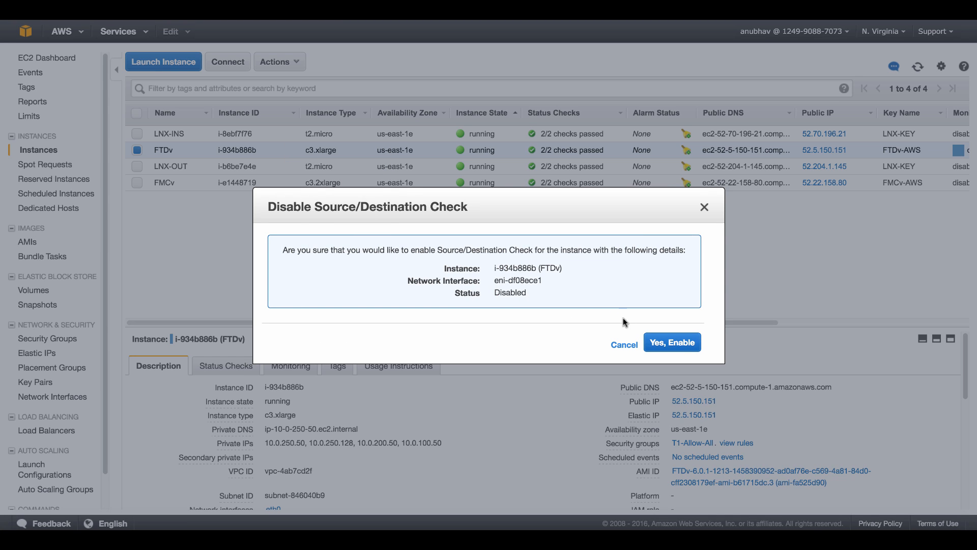
{"action": "left_click", "coordinate": [625, 345]}
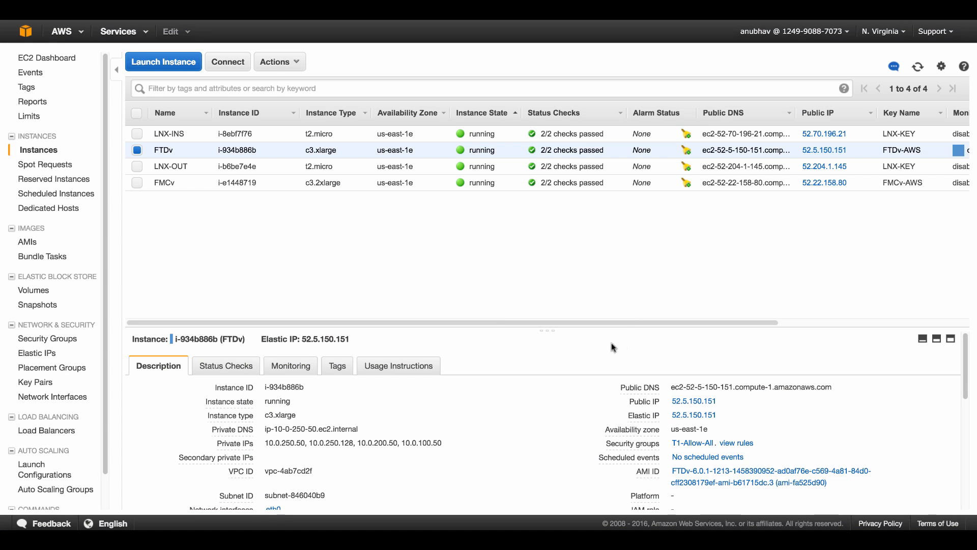
Disable the source/destination check on the FMCv instance as well
{"action": "left_click", "coordinate": [224, 183]}
{"action": "right_click", "coordinate": [224, 184]}
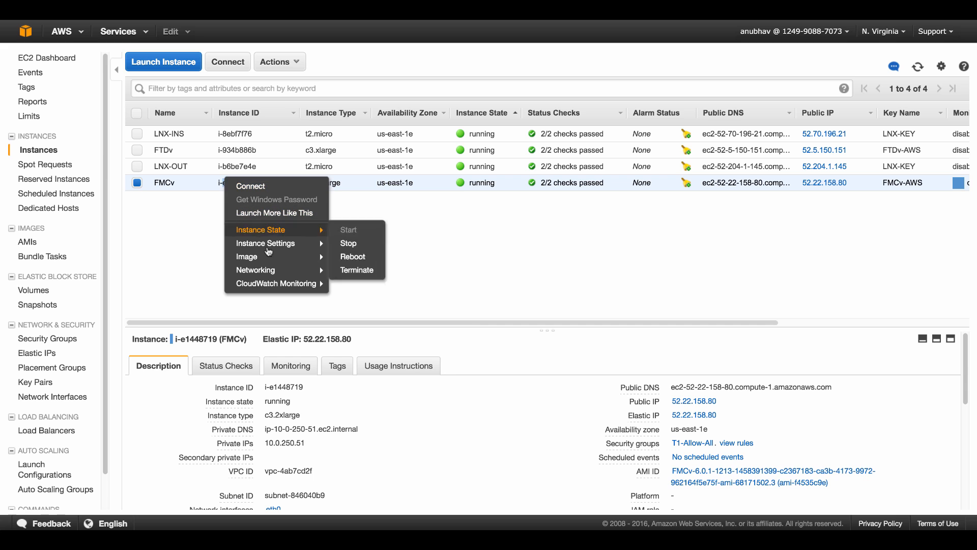
{"action": "mouse_move", "coordinate": [296, 274]}
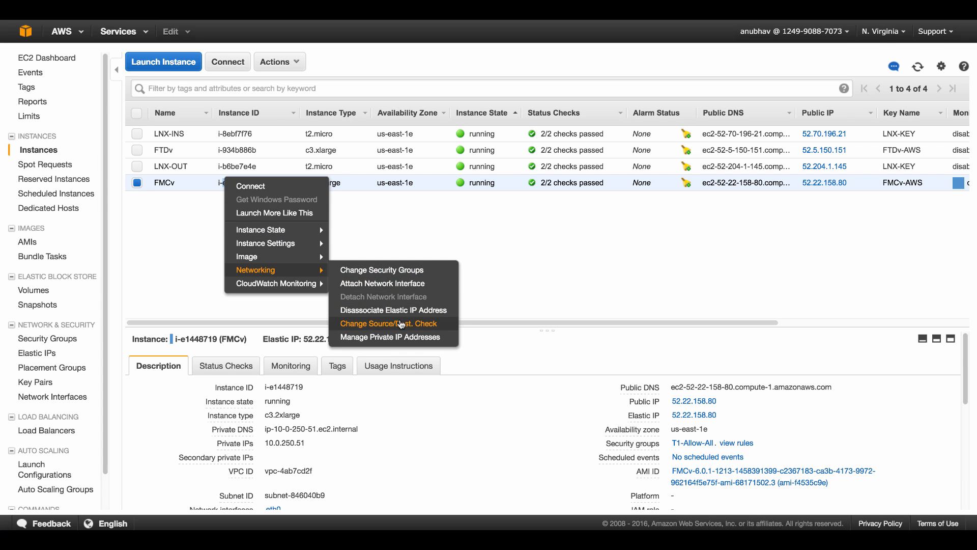
{"action": "left_click", "coordinate": [401, 324]}
{"action": "left_click", "coordinate": [650, 344]}
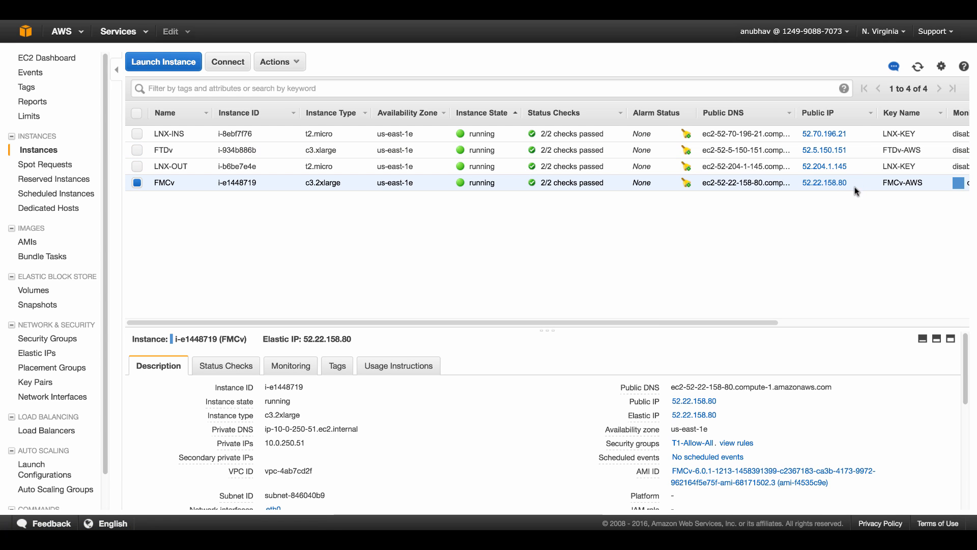
Select the FTDv public IP 52.5.150.151 in the instances table to copy it
{"action": "left_click_drag", "start_coordinate": [852, 183], "coordinate": [807, 191]}
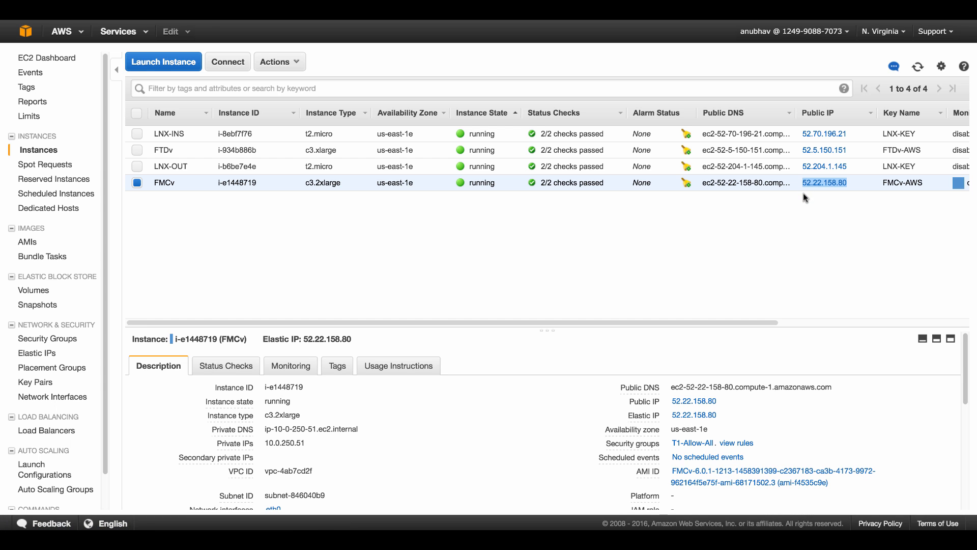
{"action": "left_click_drag", "start_coordinate": [850, 152], "coordinate": [801, 154]}
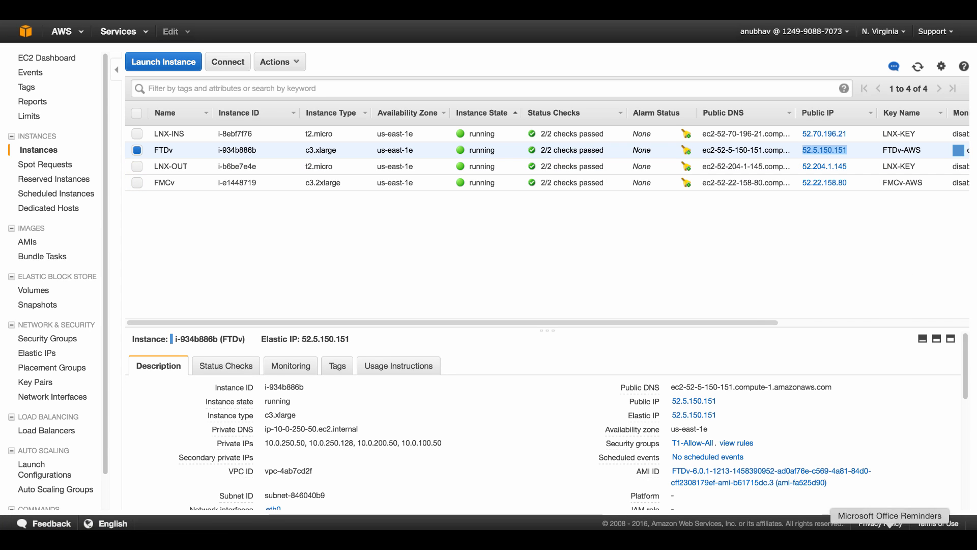
Launch Terminal from Spotlight and enlarge its window over the instance list
{"action": "key", "text": "super+space"}
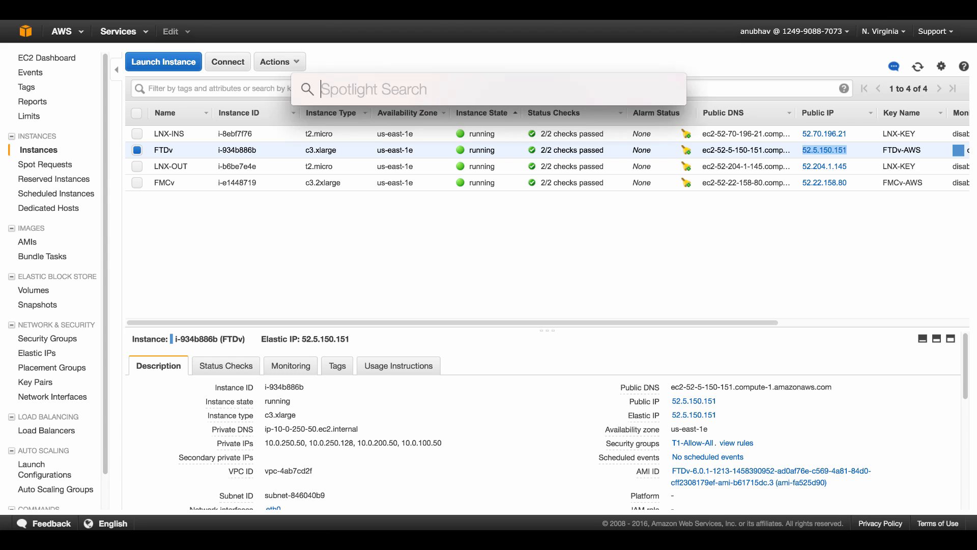
{"action": "type", "text": "terminal"}
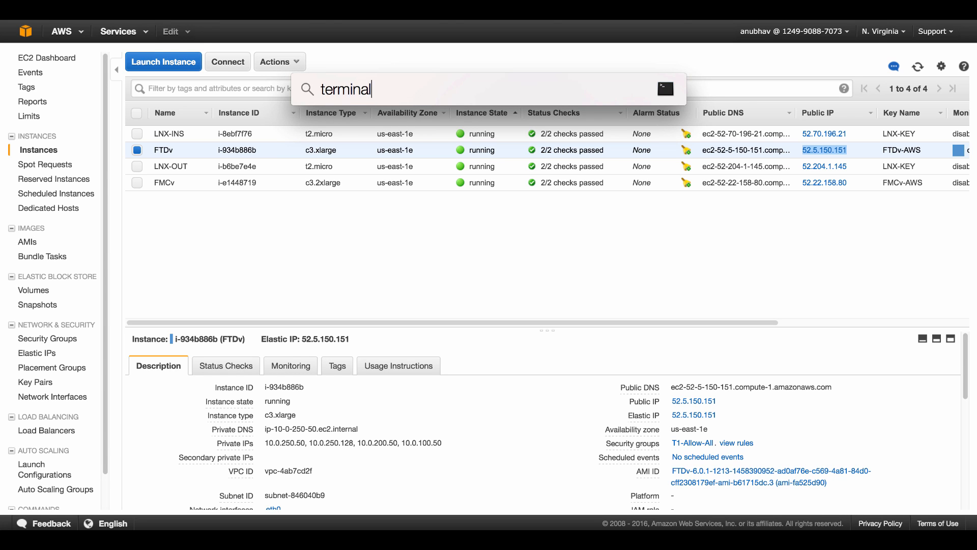
{"action": "key", "text": "Return"}
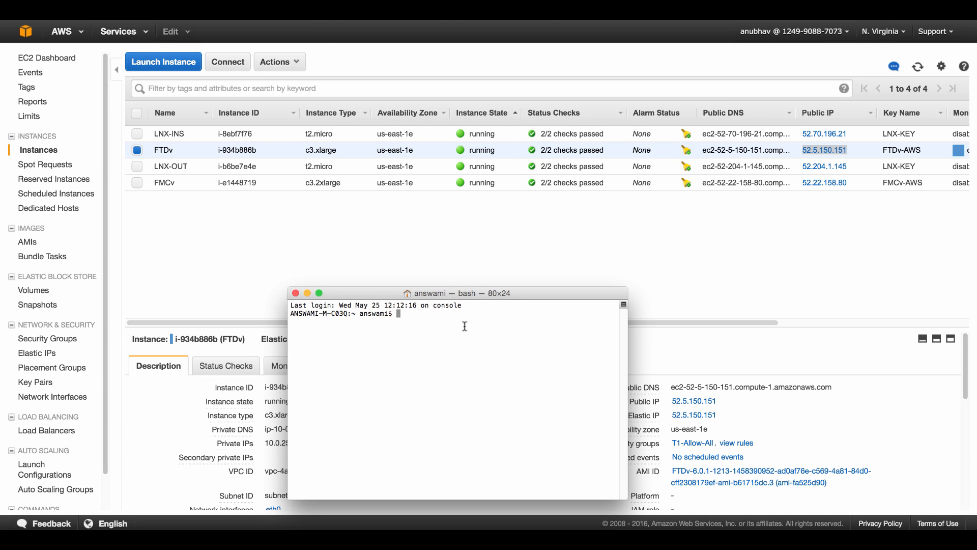
{"action": "left_click_drag", "start_coordinate": [469, 299], "coordinate": [388, 90]}
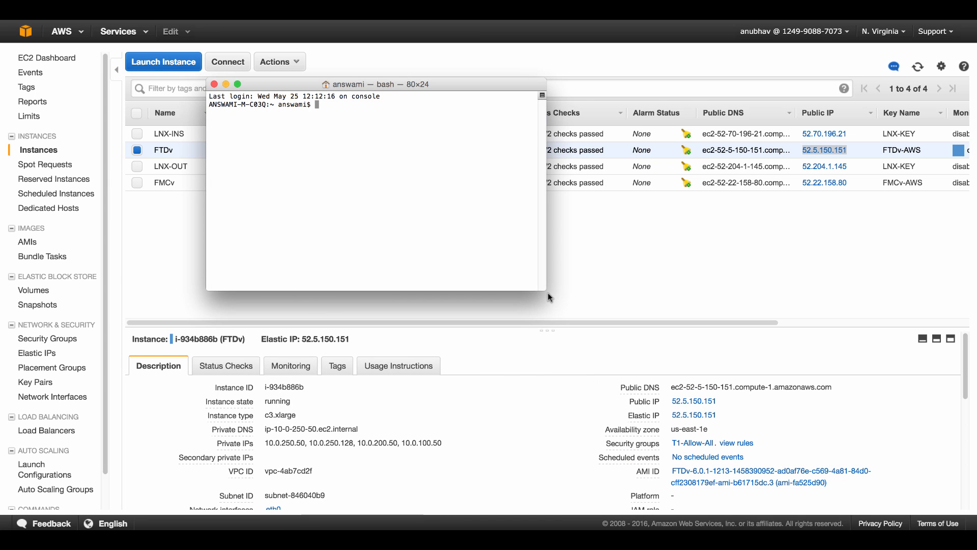
{"action": "left_click_drag", "start_coordinate": [544, 289], "coordinate": [697, 322]}
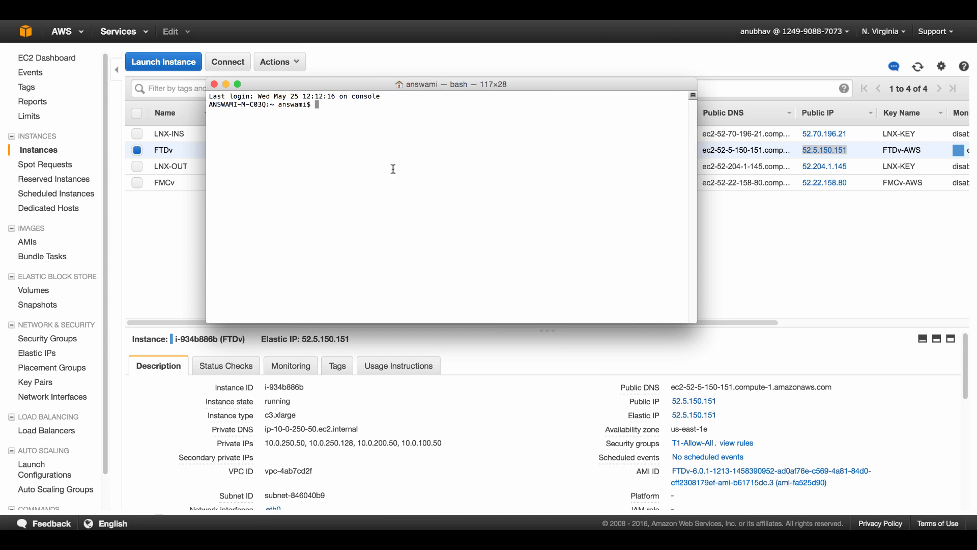
{"action": "left_click_drag", "start_coordinate": [337, 89], "coordinate": [224, 132]}
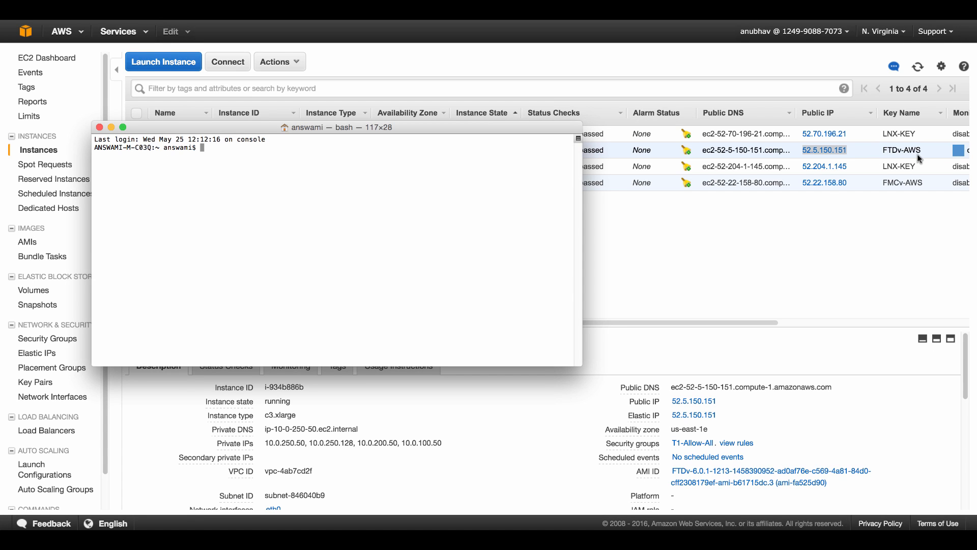
{"action": "type", "text": "ssh -i Downloads/FTDv-AWS.pem e"}
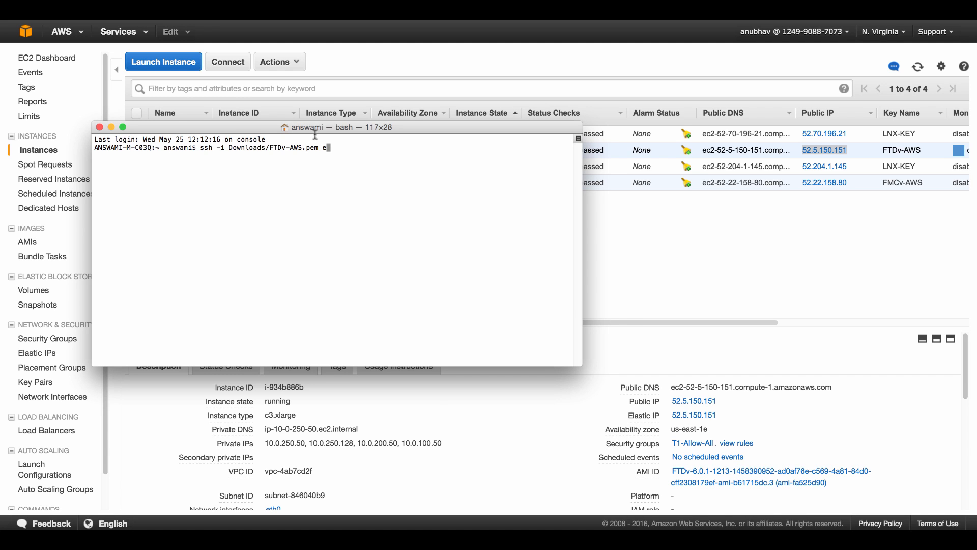
{"action": "key", "text": "BackSpace"}
{"action": "type", "text": "admin@"}
{"action": "right_click", "coordinate": [394, 172]}
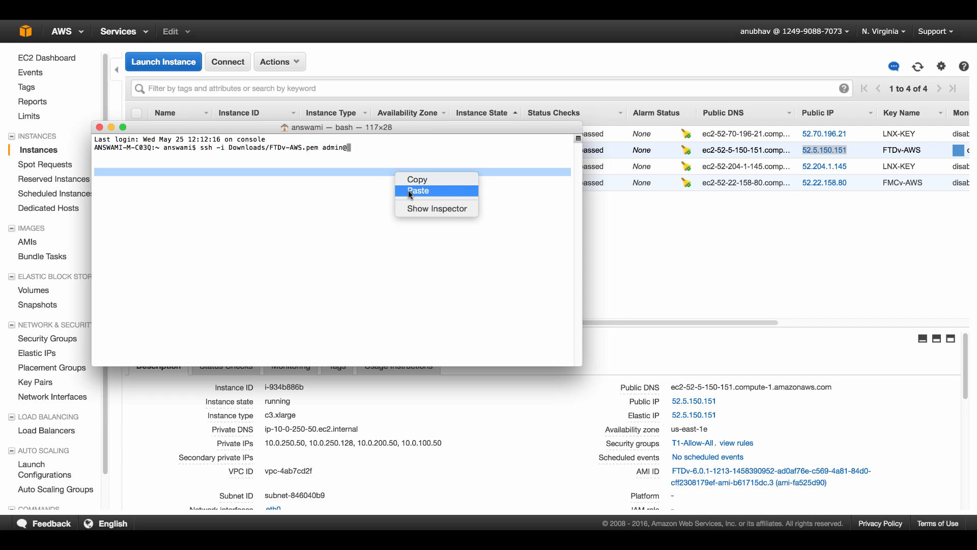
{"action": "left_click", "coordinate": [410, 190]}
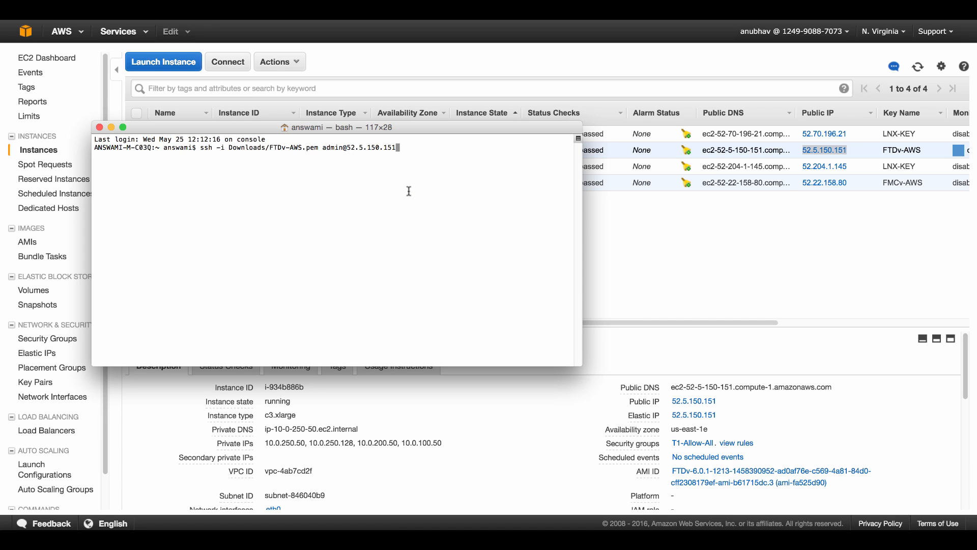
{"action": "key", "text": "Return"}
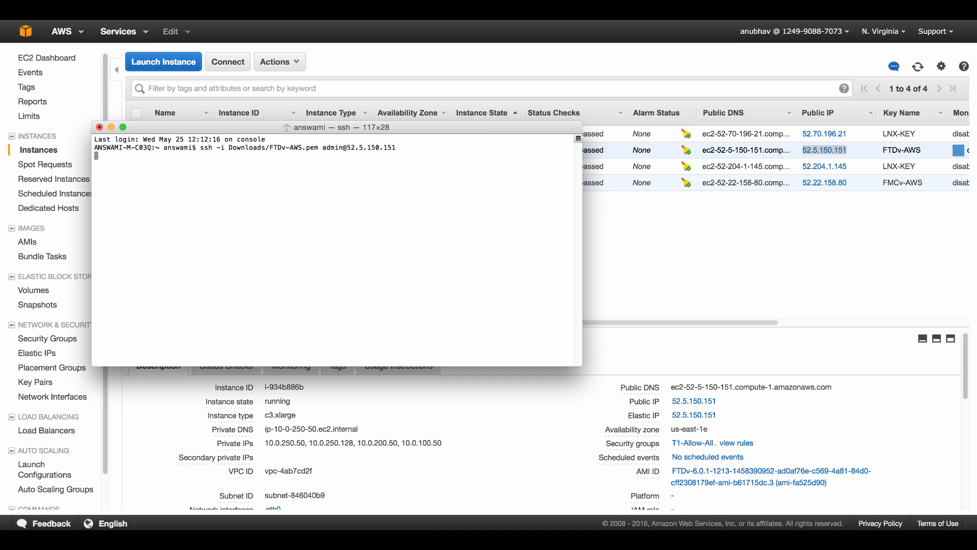
Accept the FTDv host key and set a new admin password
{"action": "type", "text": "yes"}
{"action": "key", "text": "Return"}
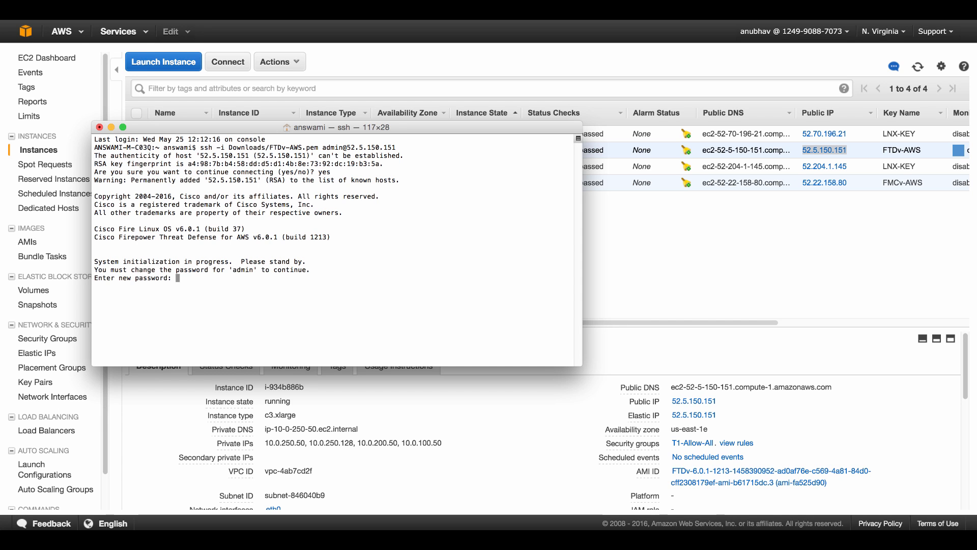
{"action": "key", "text": "Return"}
{"action": "key", "text": "Return"}
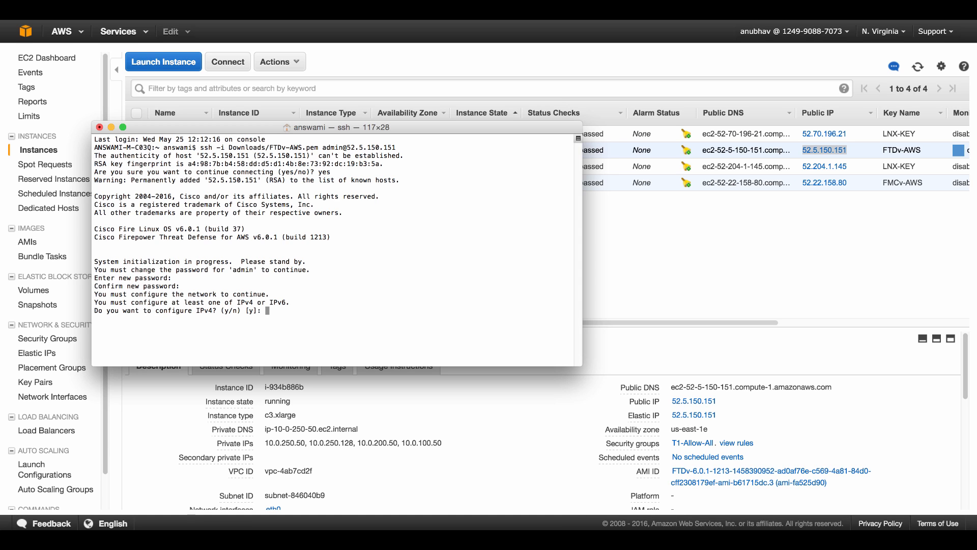
In the setup wizard, enable IPv4 with manual configuration and decline IPv6
{"action": "key", "text": "Return"}
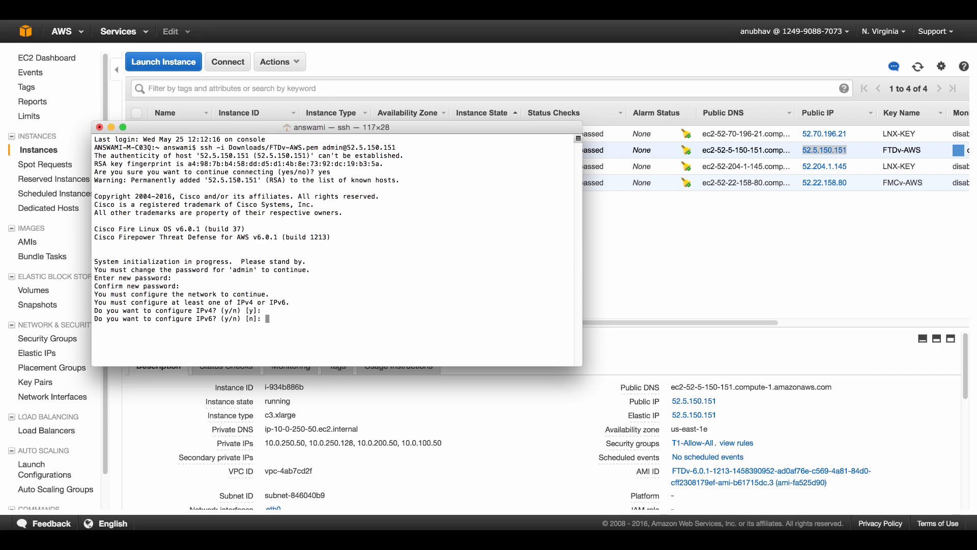
{"action": "key", "text": "Return"}
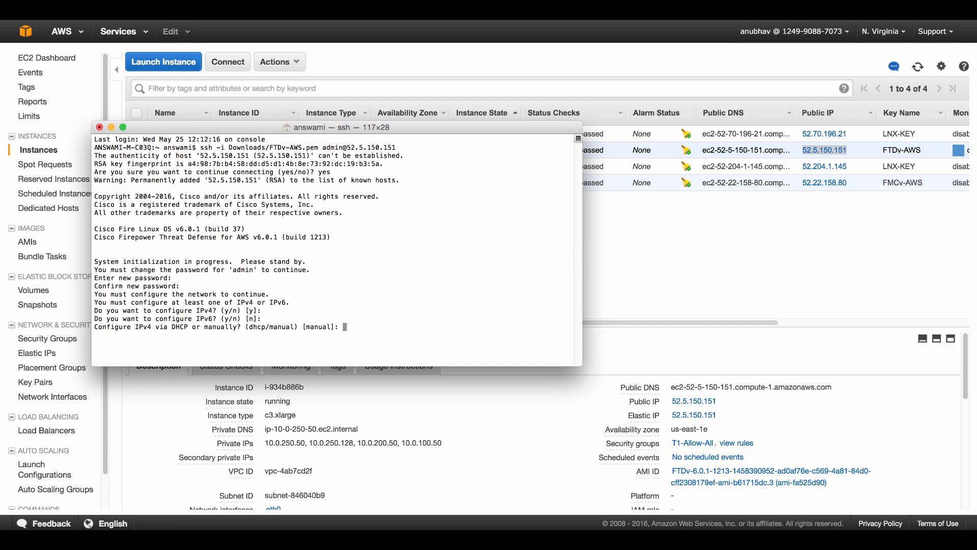
{"action": "type", "text": "m"}
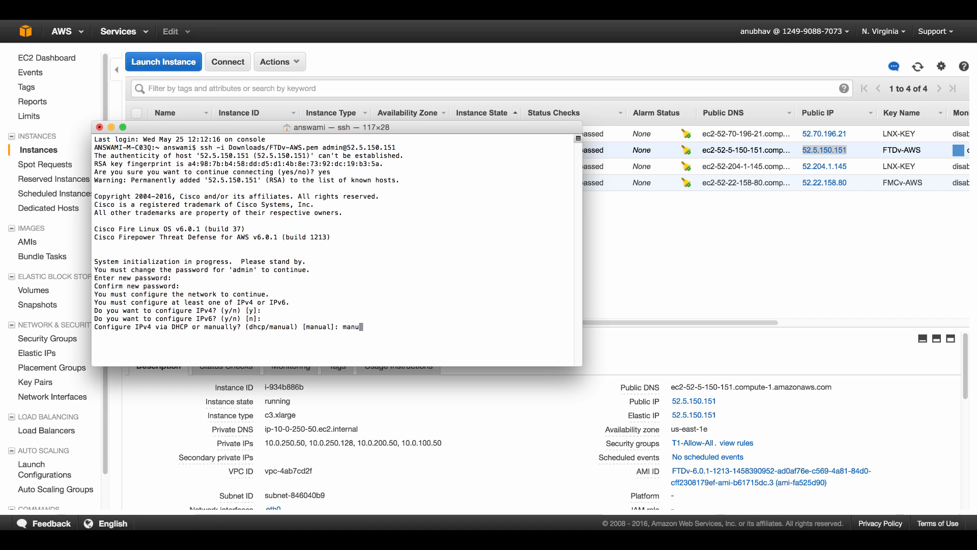
{"action": "key", "text": "Return"}
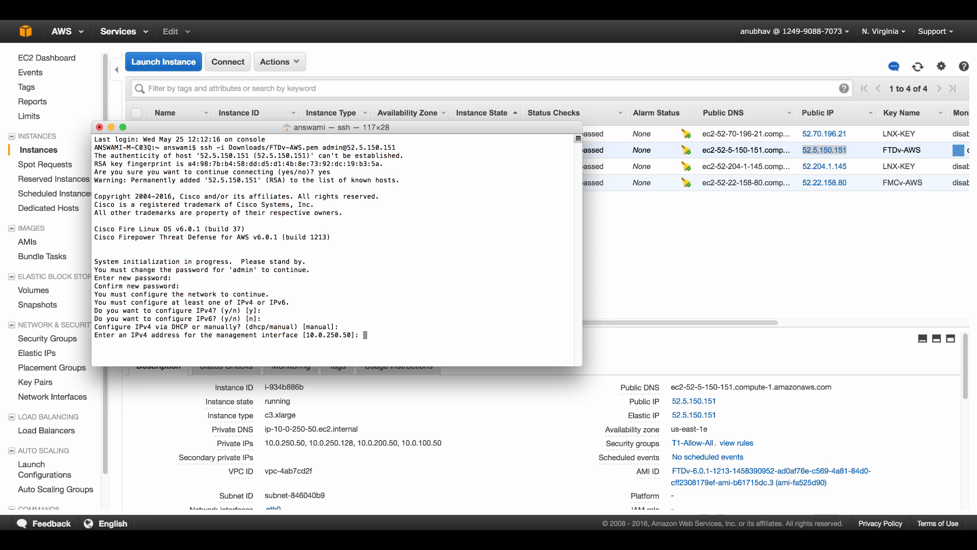
Accept the default management IPv4, netmask and gateway, and set hostname ftdv.cisco.com
{"action": "key", "text": "Return"}
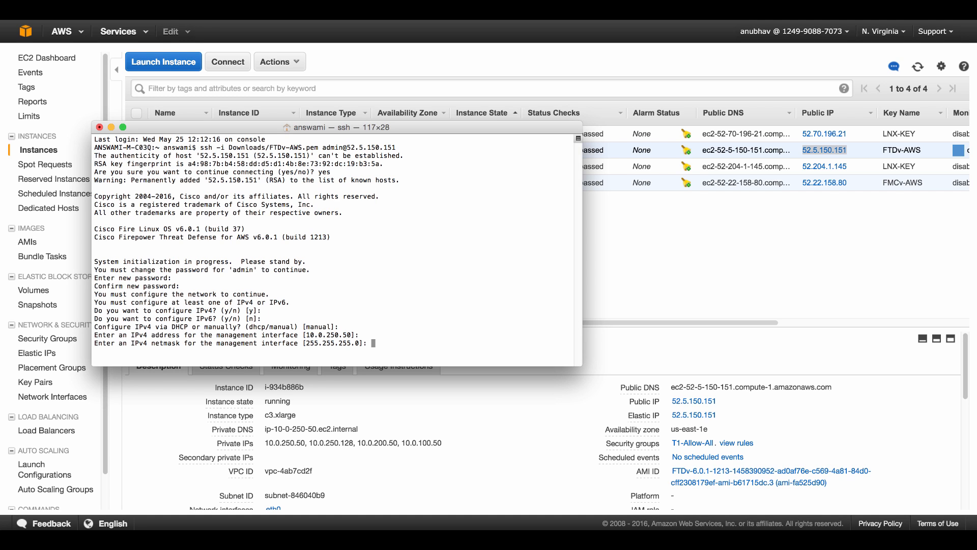
{"action": "key", "text": "Return"}
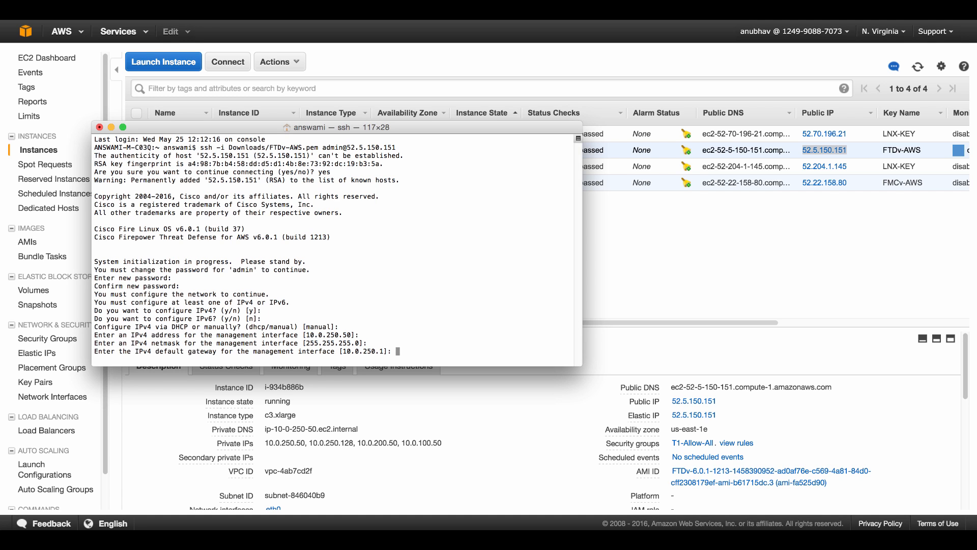
{"action": "key", "text": "Return"}
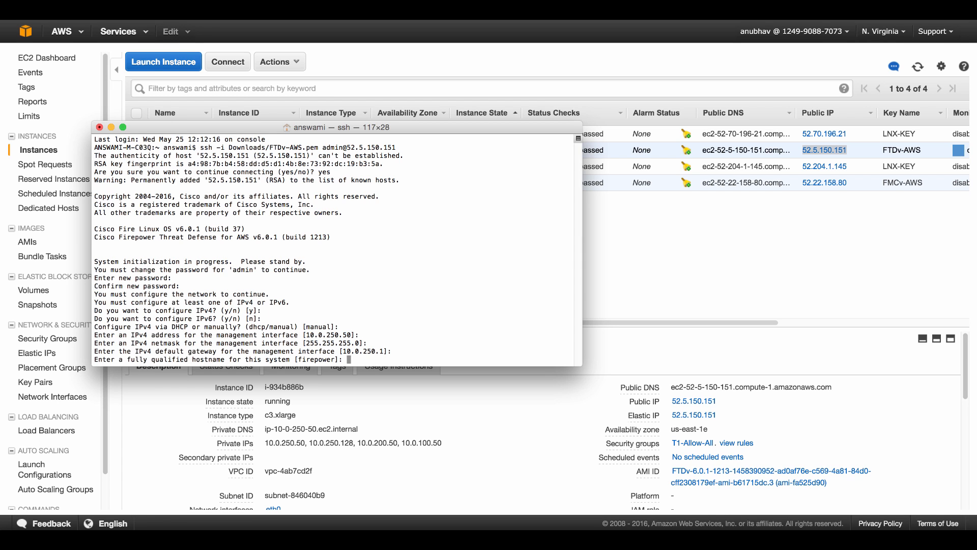
{"action": "type", "text": "ftdv.cisco.com"}
{"action": "key", "text": "Return"}
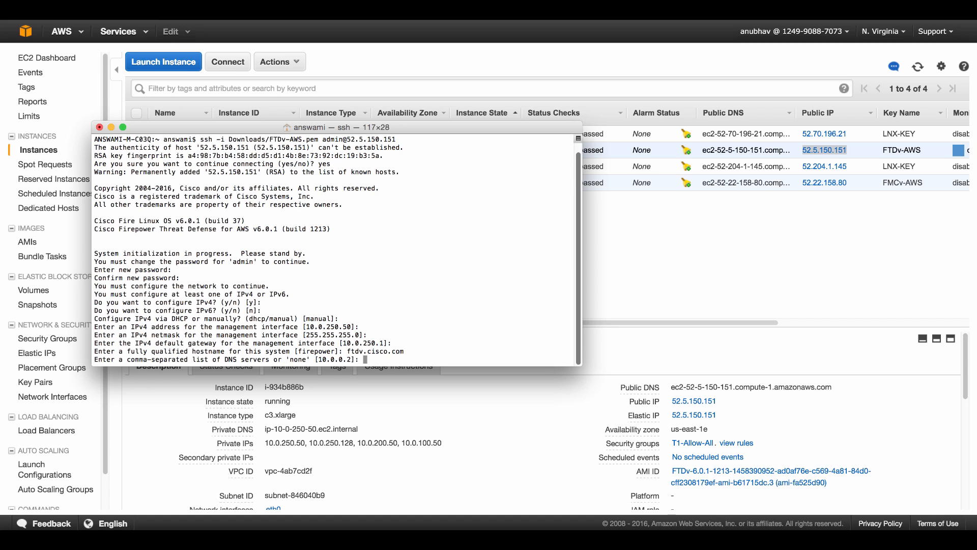
Accept the default DNS server and set the search domain to cisco.com
{"action": "key", "text": "Return"}
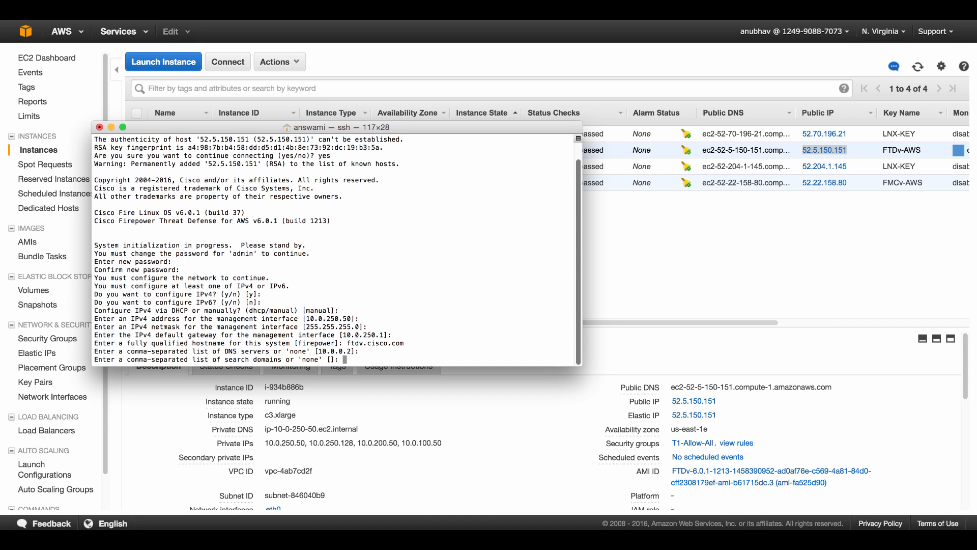
{"action": "type", "text": "cisco.com"}
{"action": "key", "text": "Return"}
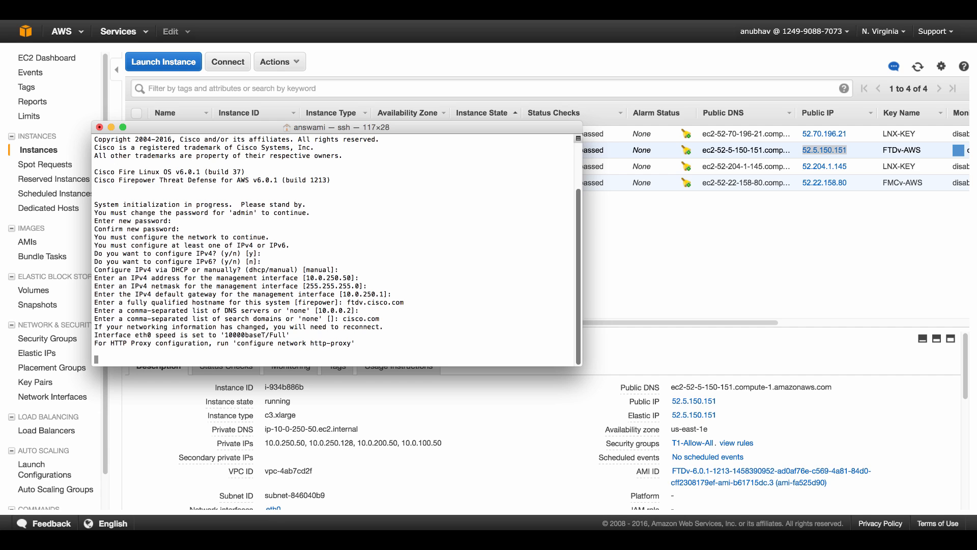
Select the FMCv instance in EC2 and copy its public IP 52.22.158.80
{"action": "left_click", "coordinate": [641, 253]}
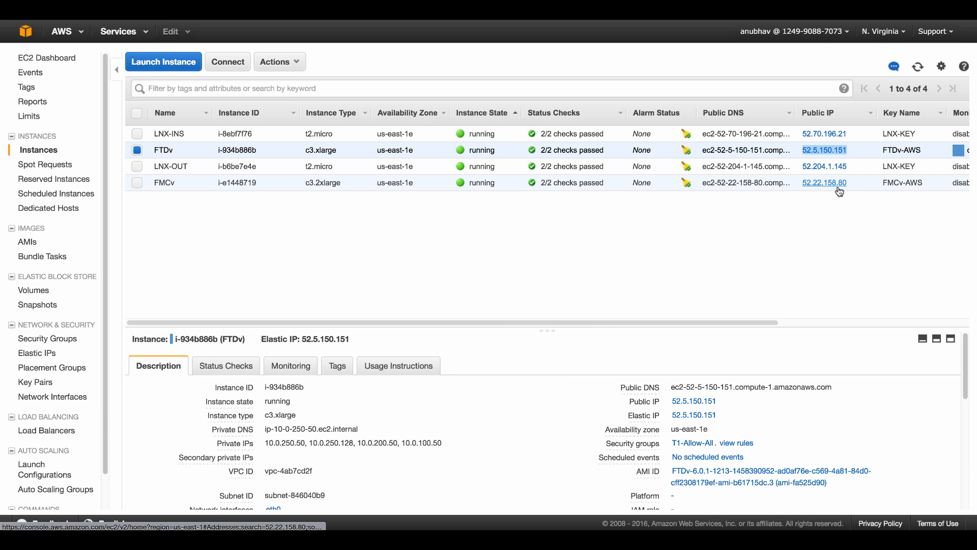
{"action": "left_click_drag", "start_coordinate": [851, 183], "coordinate": [803, 190]}
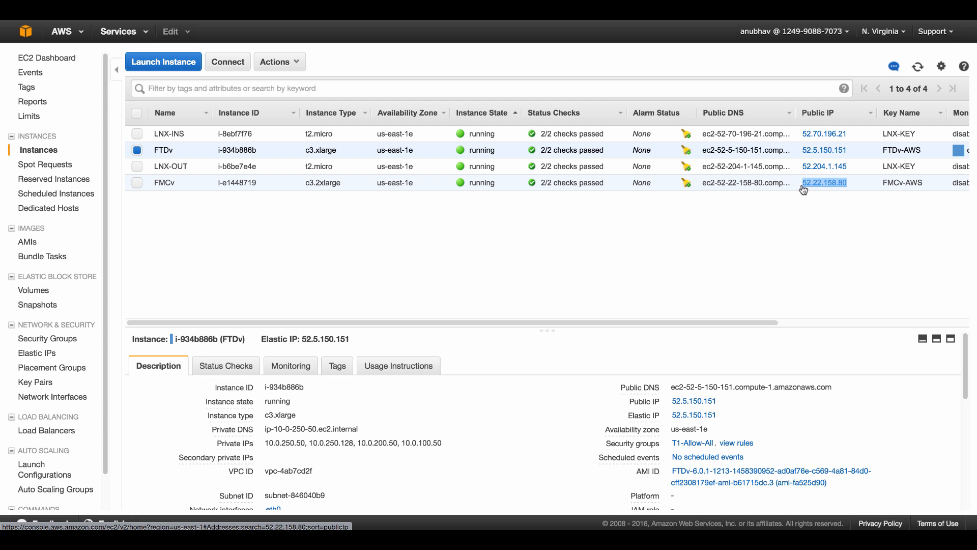
{"action": "left_click", "coordinate": [877, 187]}
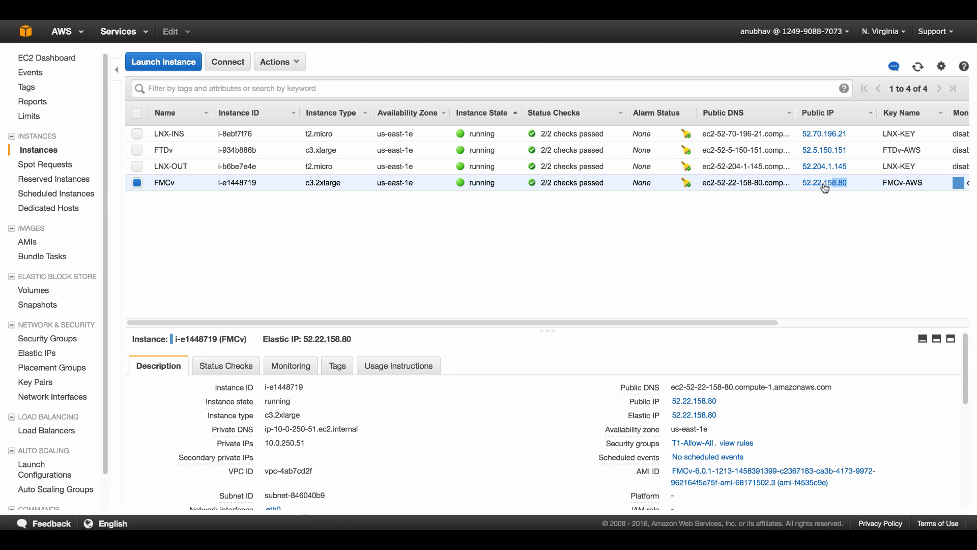
{"action": "left_click_drag", "start_coordinate": [849, 184], "coordinate": [805, 189]}
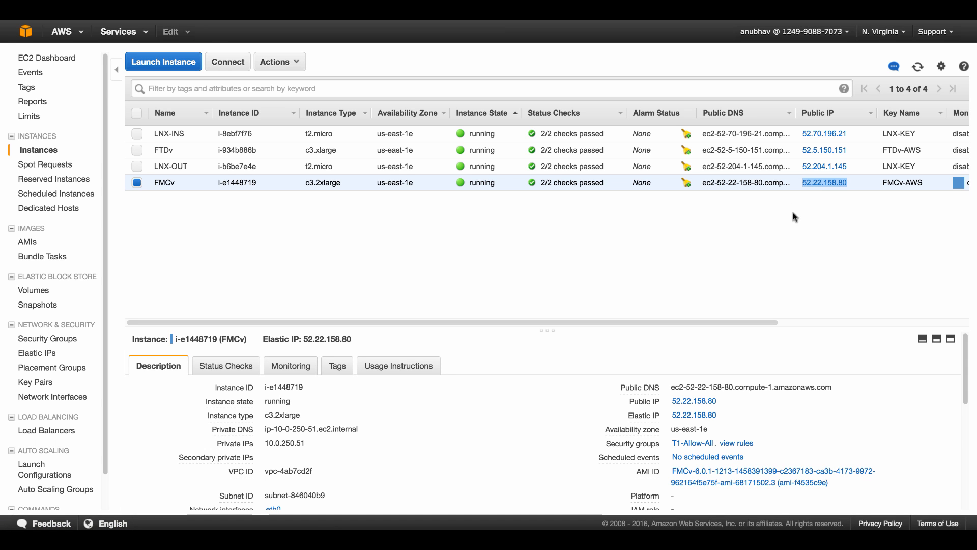
{"action": "left_click", "coordinate": [927, 540]}
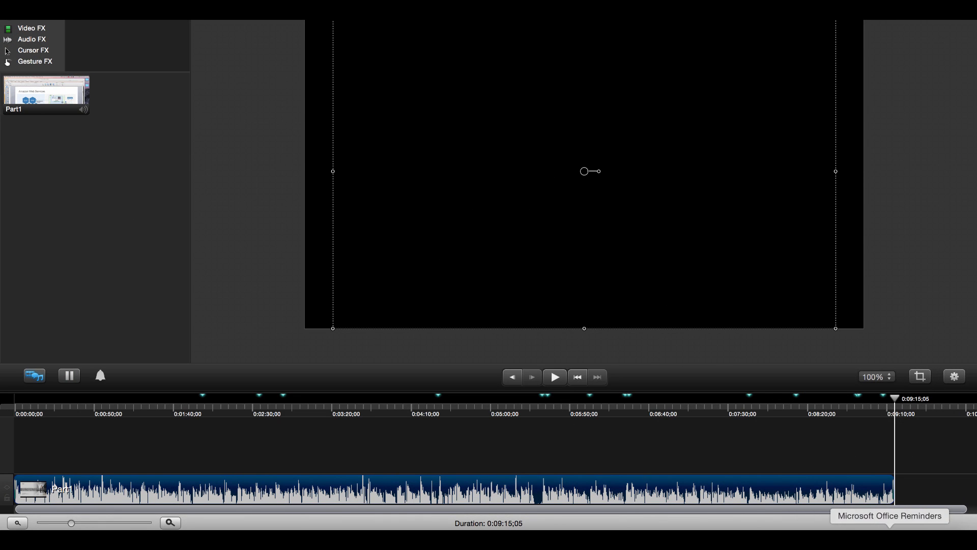
{"action": "left_click", "coordinate": [912, 539]}
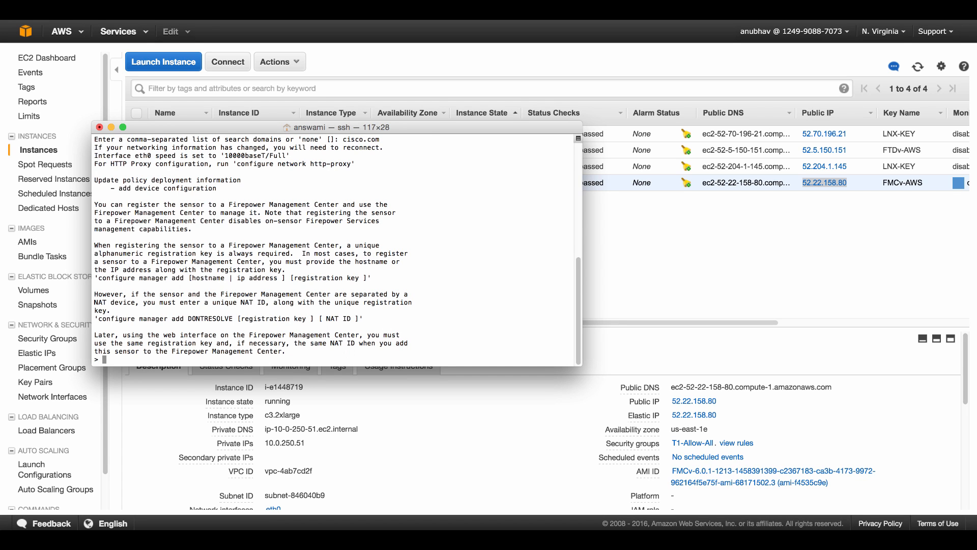
Run configure manager add 10.0.250.51 with the registration key in the FTDv session
{"action": "key", "text": "Return"}
{"action": "key", "text": "Return"}
{"action": "key", "text": "Return"}
{"action": "key", "text": "Return"}
{"action": "key", "text": "Return"}
{"action": "key", "text": "Return"}
{"action": "key", "text": "Return"}
{"action": "key", "text": "Return"}
{"action": "key", "text": "Return"}
{"action": "key", "text": "Return"}
{"action": "key", "text": "Return"}
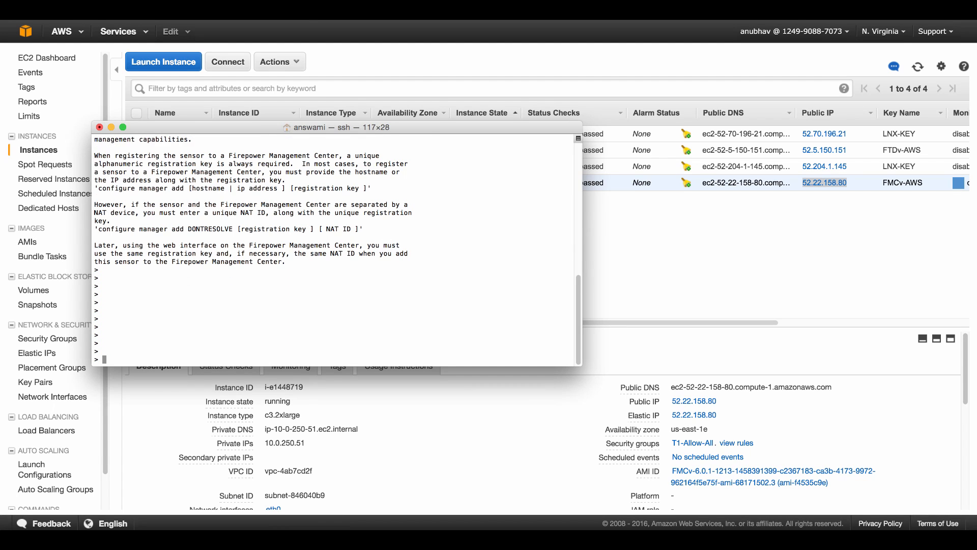
{"action": "type", "text": "configure manager "}
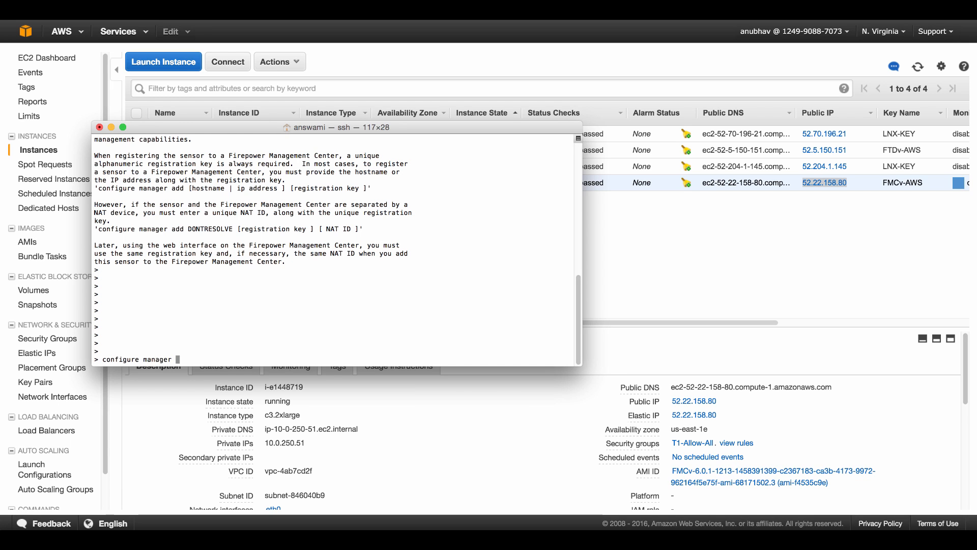
{"action": "type", "text": "add "}
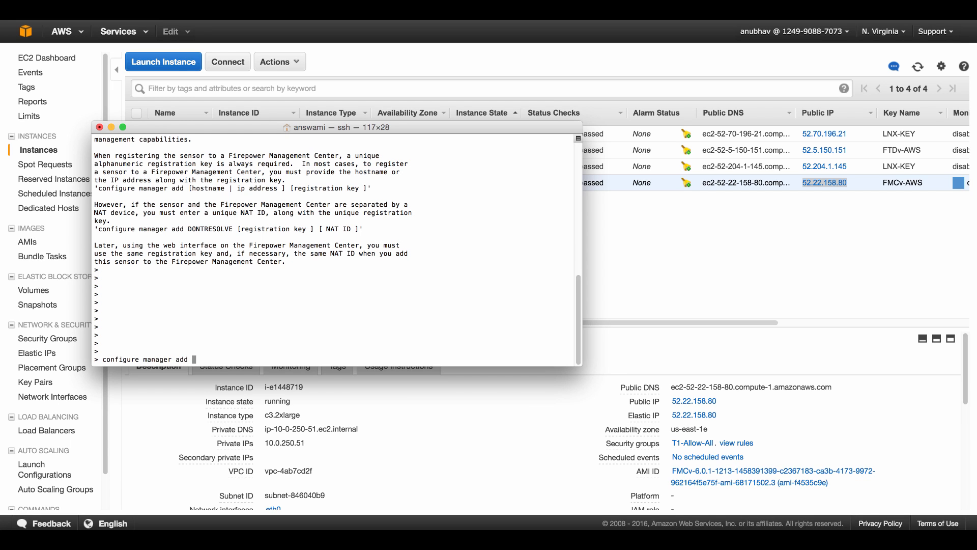
{"action": "type", "text": "10.0.250.51 cisco123"}
{"action": "key", "text": "Return"}
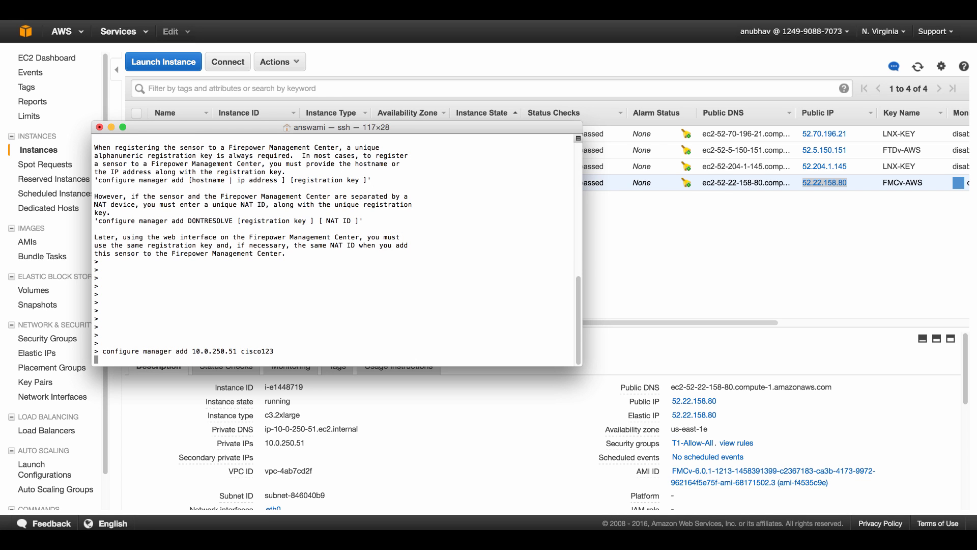
Open a second Terminal window via Shell > New Window and arrange both windows side by side
{"action": "left_click", "coordinate": [86, 3]}
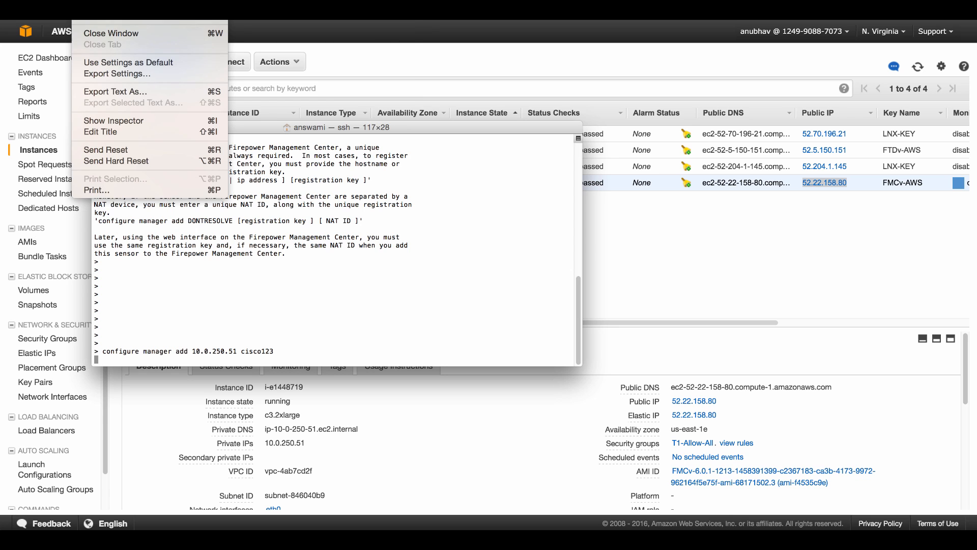
{"action": "left_click", "coordinate": [286, 2]}
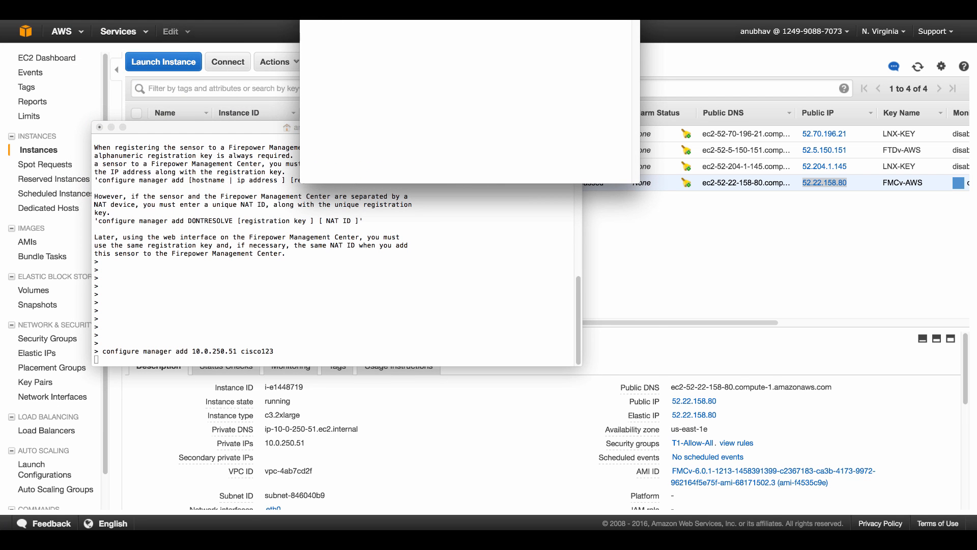
{"action": "left_click_drag", "start_coordinate": [344, 10], "coordinate": [644, 151]}
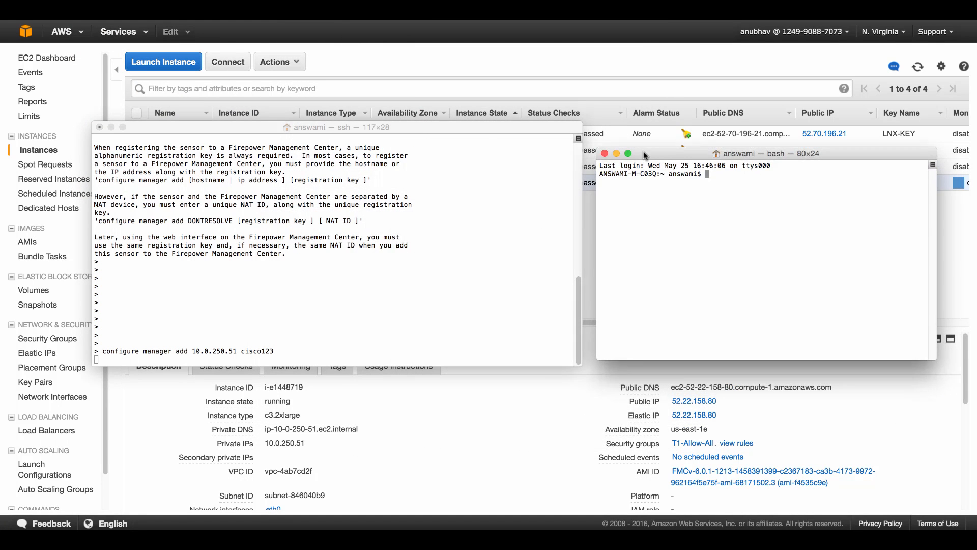
{"action": "left_click_drag", "start_coordinate": [494, 127], "coordinate": [421, 138]}
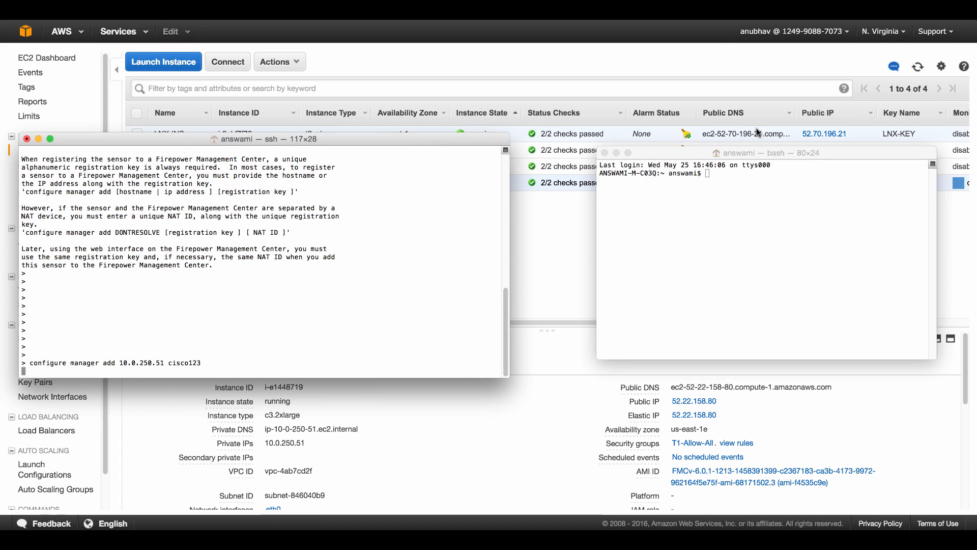
{"action": "left_click_drag", "start_coordinate": [691, 153], "coordinate": [92, 108]}
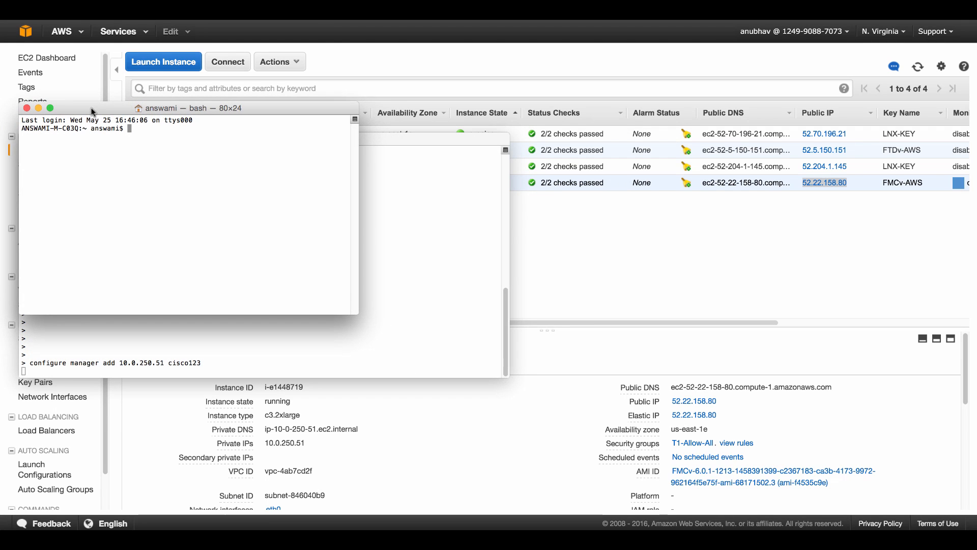
{"action": "left_click_drag", "start_coordinate": [358, 257], "coordinate": [509, 257]}
{"action": "left_click_drag", "start_coordinate": [524, 256], "coordinate": [507, 257]}
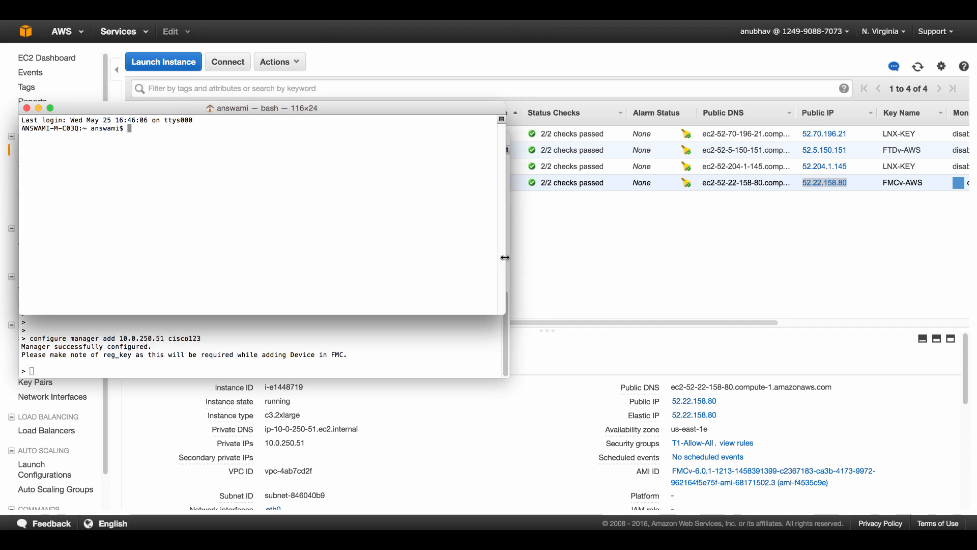
{"action": "type", "text": "ssh "}
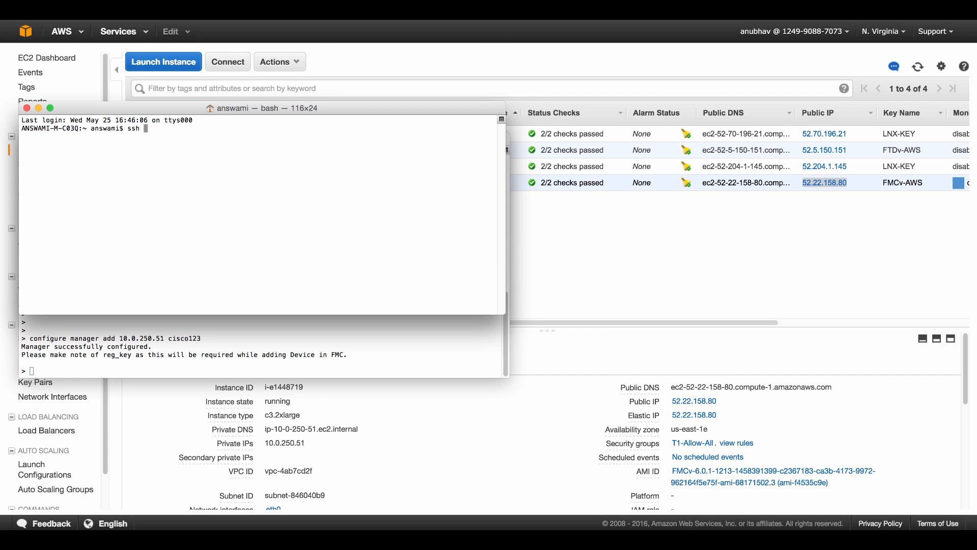
{"action": "type", "text": "i"}
{"action": "key", "text": "BackSpace"}
{"action": "type", "text": "-i Downloads/FMCv-AWS.pem admin@"}
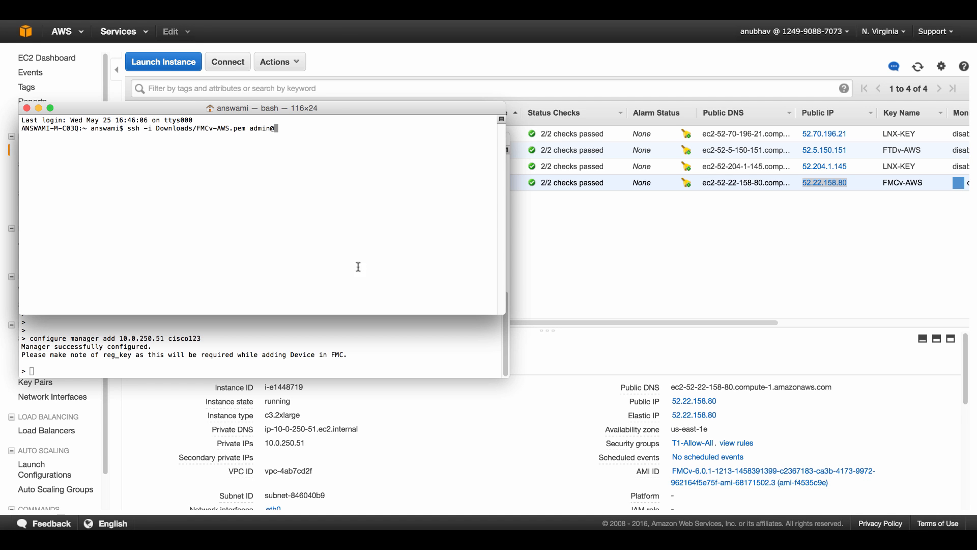
{"action": "right_click", "coordinate": [355, 161]}
{"action": "left_click", "coordinate": [375, 175]}
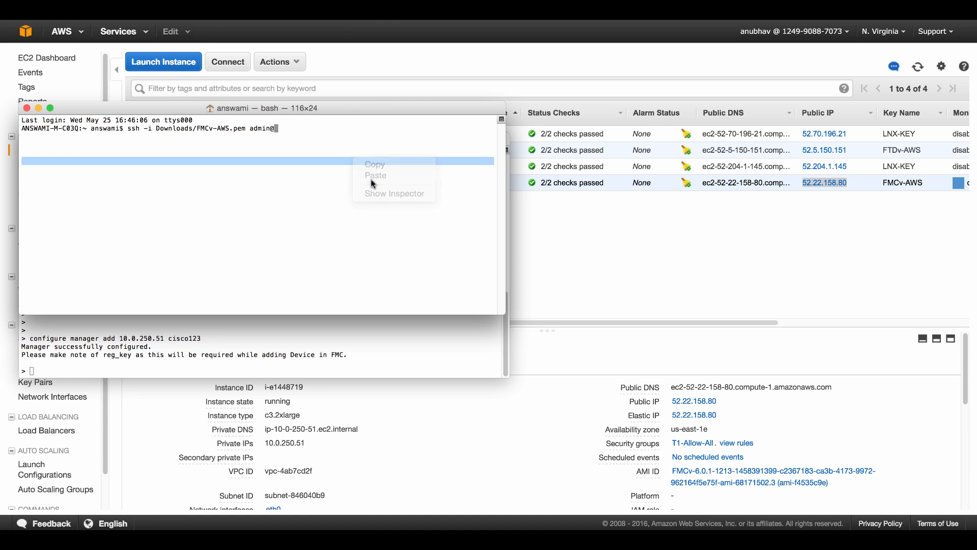
{"action": "key", "text": "Return"}
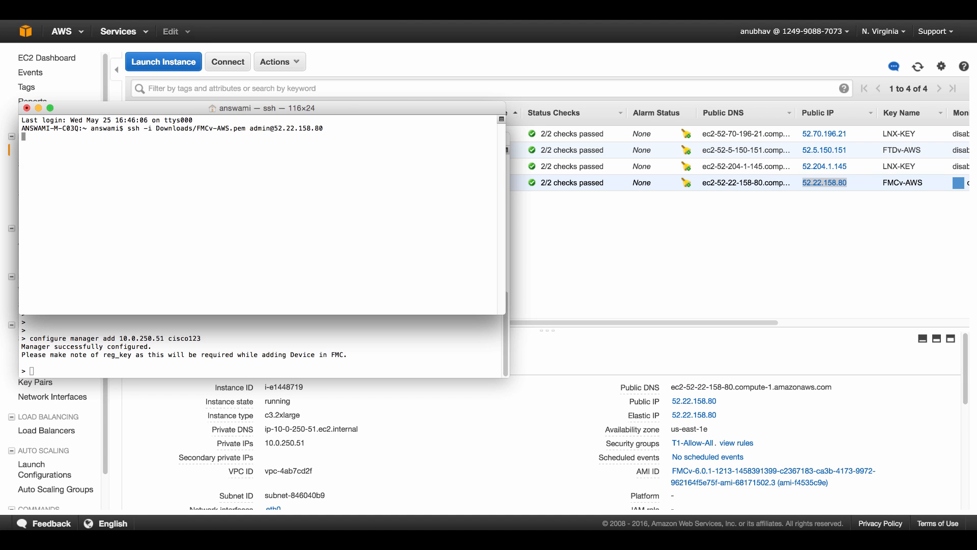
{"action": "type", "text": "yes"}
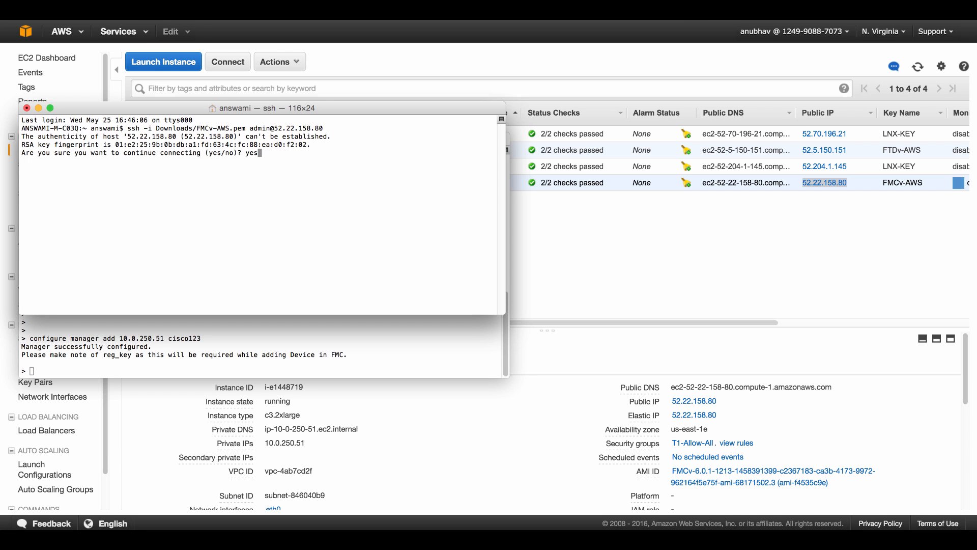
{"action": "key", "text": "Return"}
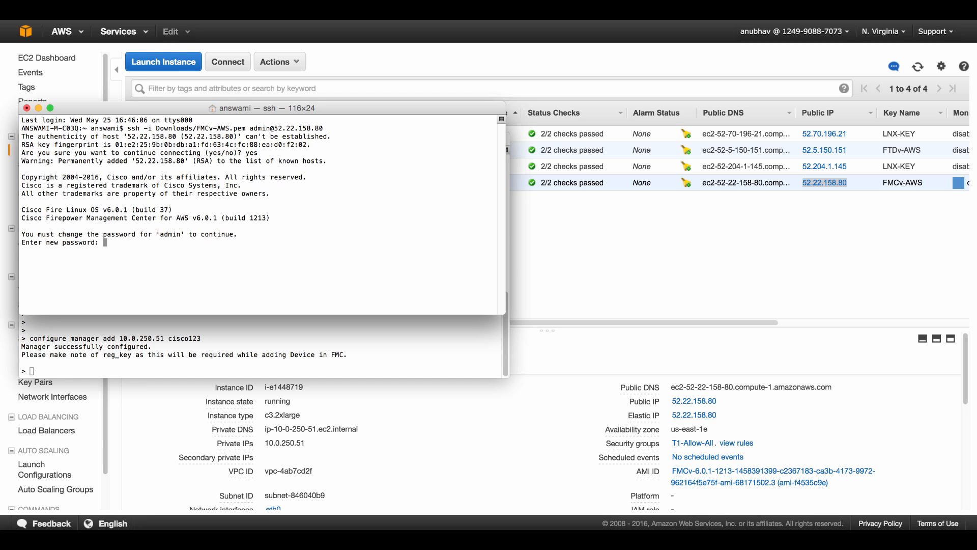
{"action": "key", "text": "Return"}
{"action": "key", "text": "Return"}
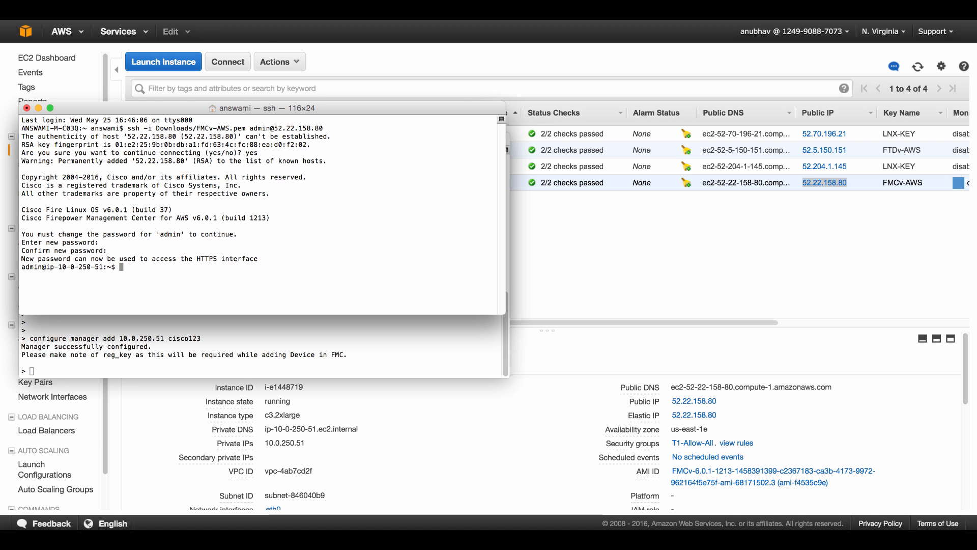
Copy the FMCv IP 52.22.158.80 again and bring Firefox forward, resizing its window
{"action": "left_click", "coordinate": [827, 213]}
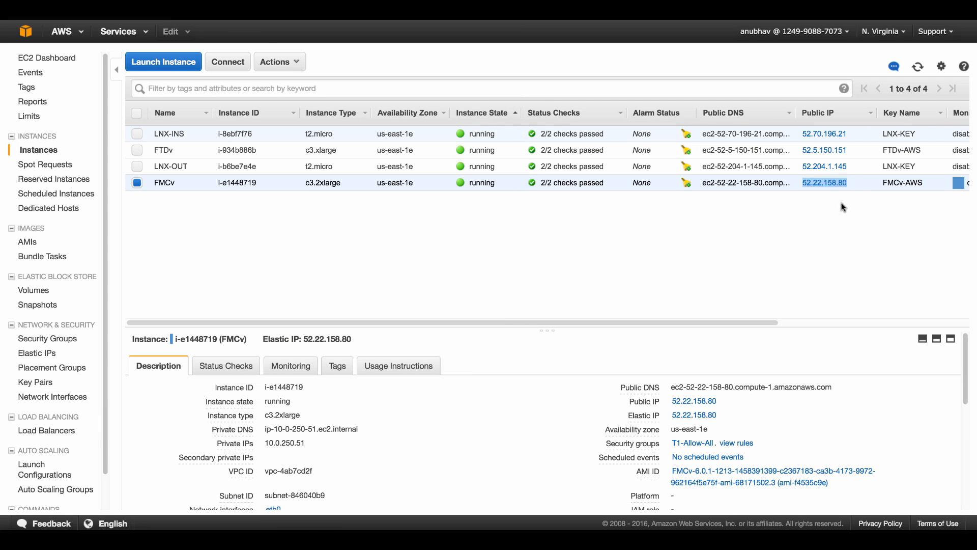
{"action": "left_click_drag", "start_coordinate": [809, 189], "coordinate": [801, 187]}
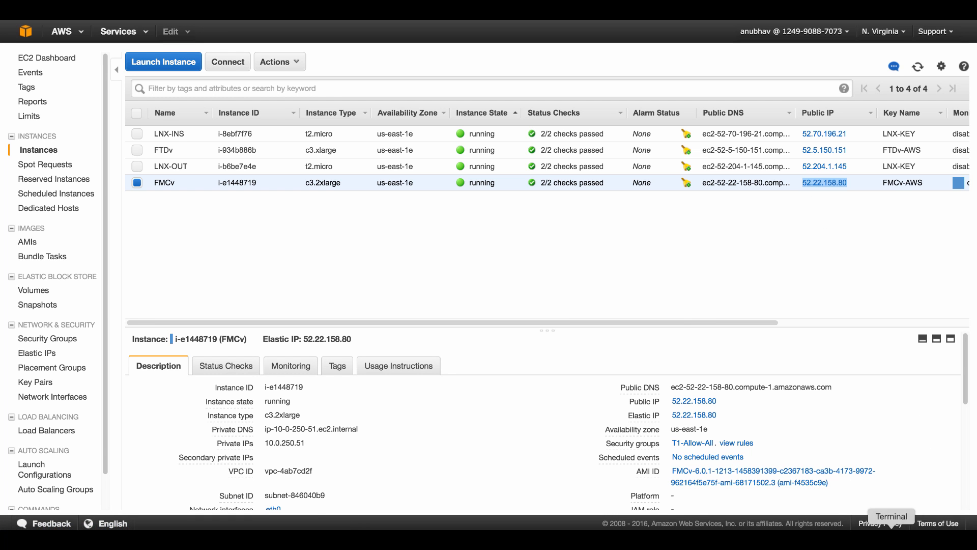
{"action": "left_click", "coordinate": [846, 539]}
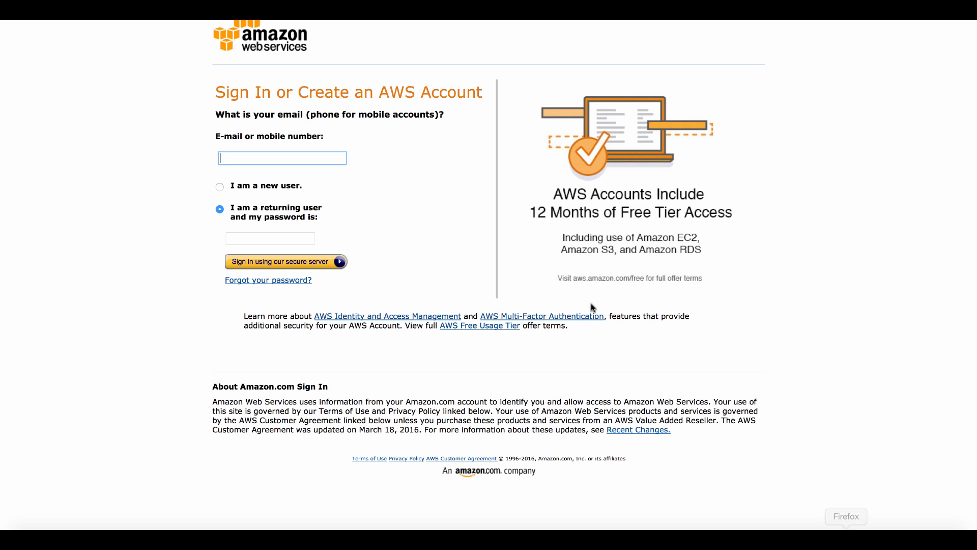
{"action": "left_click_drag", "start_coordinate": [246, 0], "coordinate": [251, 50]}
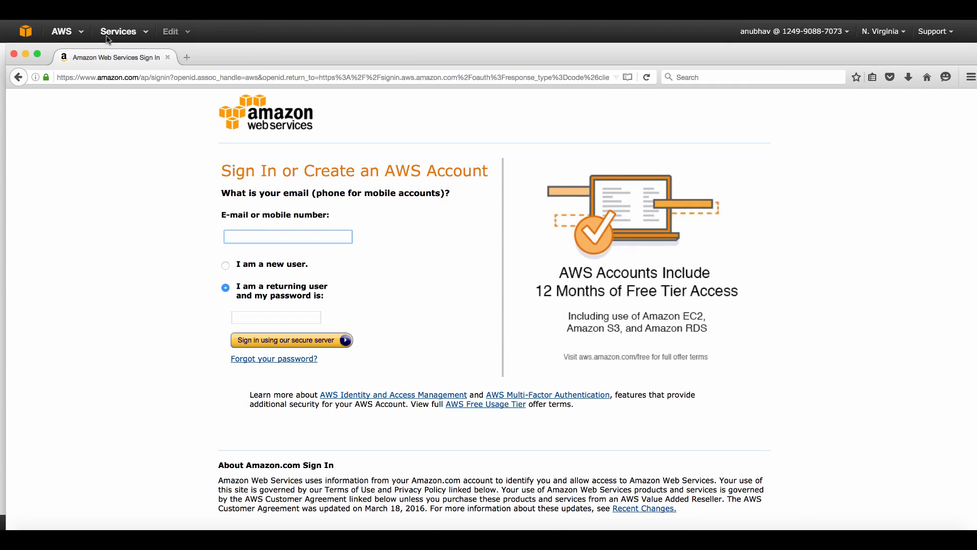
{"action": "left_click_drag", "start_coordinate": [120, 44], "coordinate": [234, 63]}
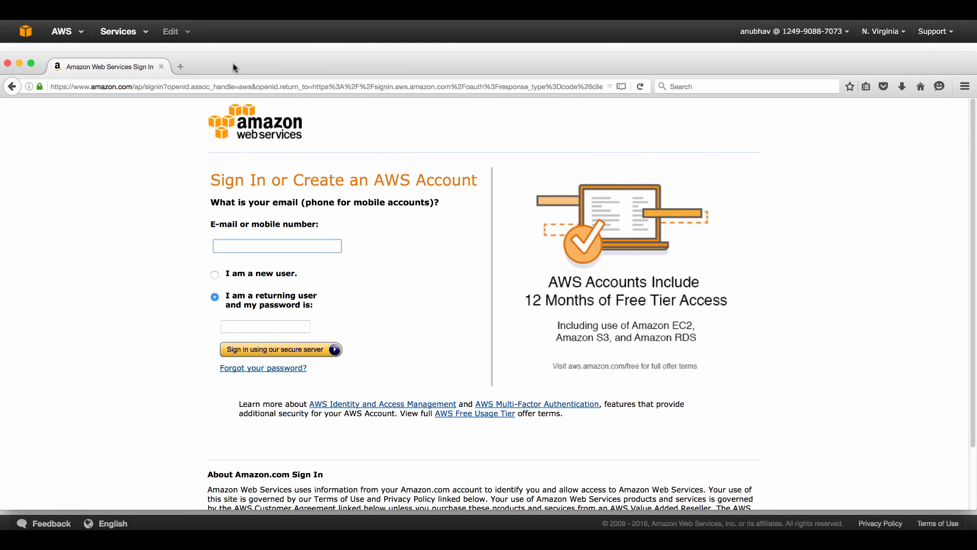
{"action": "left_click", "coordinate": [217, 87]}
{"action": "type", "text": "https:"}
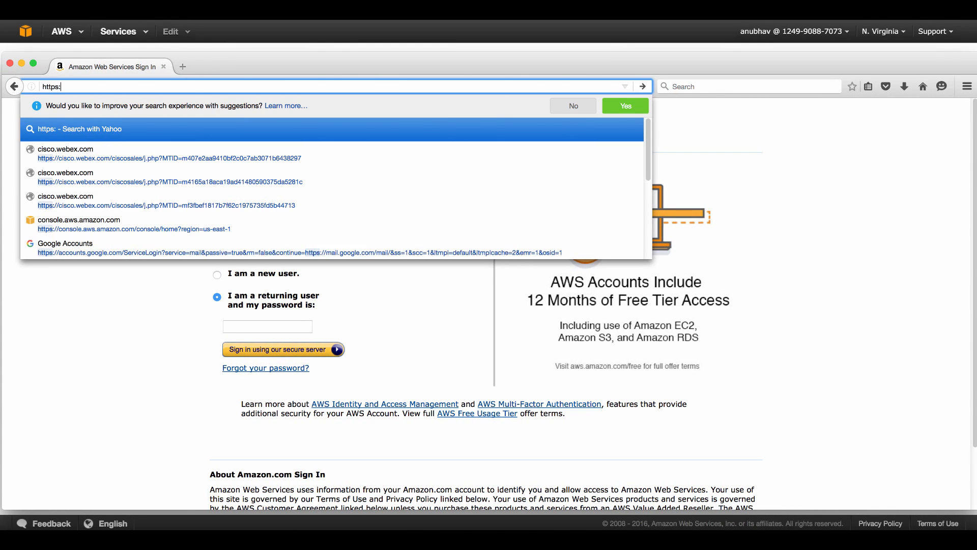
{"action": "type", "text": "//52.22.158.80"}
{"action": "key", "text": "Return"}
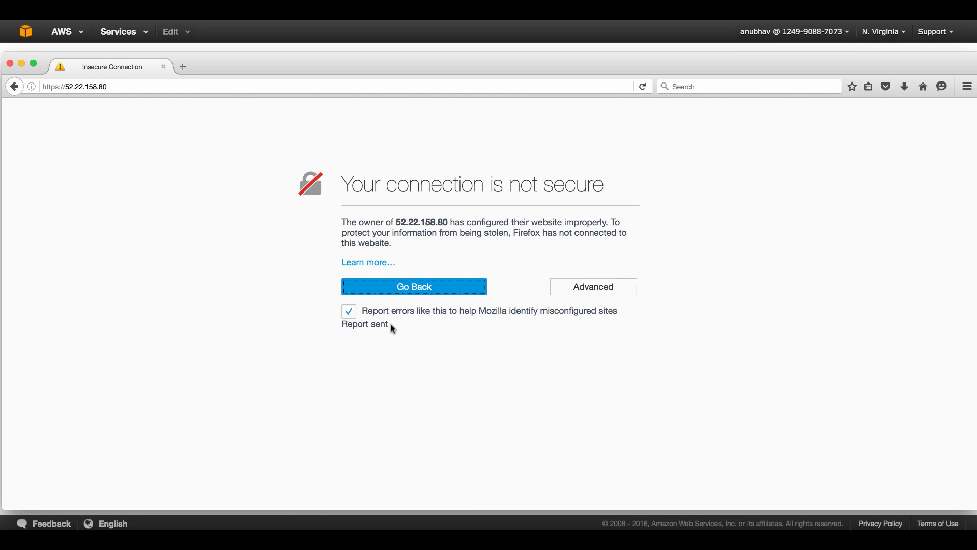
{"action": "left_click", "coordinate": [613, 293]}
{"action": "left_click", "coordinate": [388, 423]}
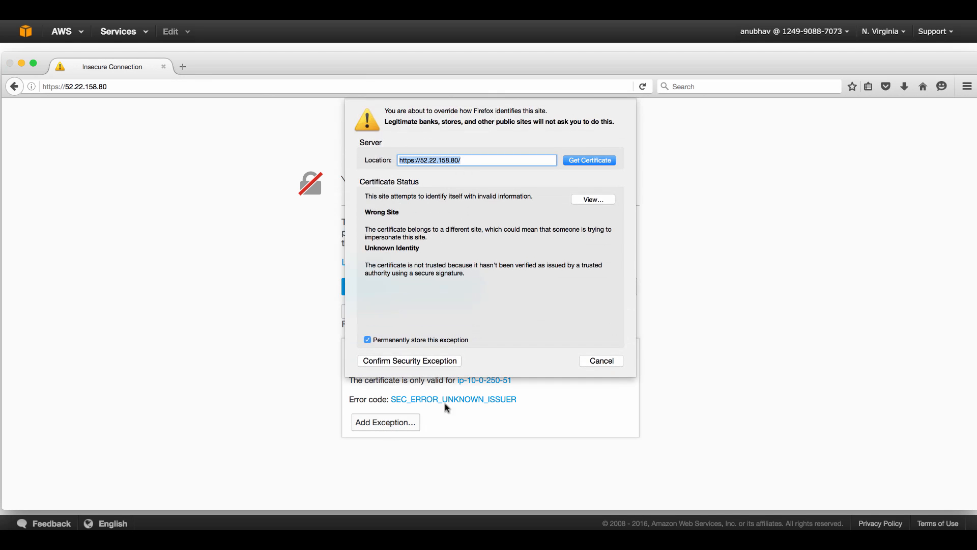
{"action": "left_click", "coordinate": [422, 361]}
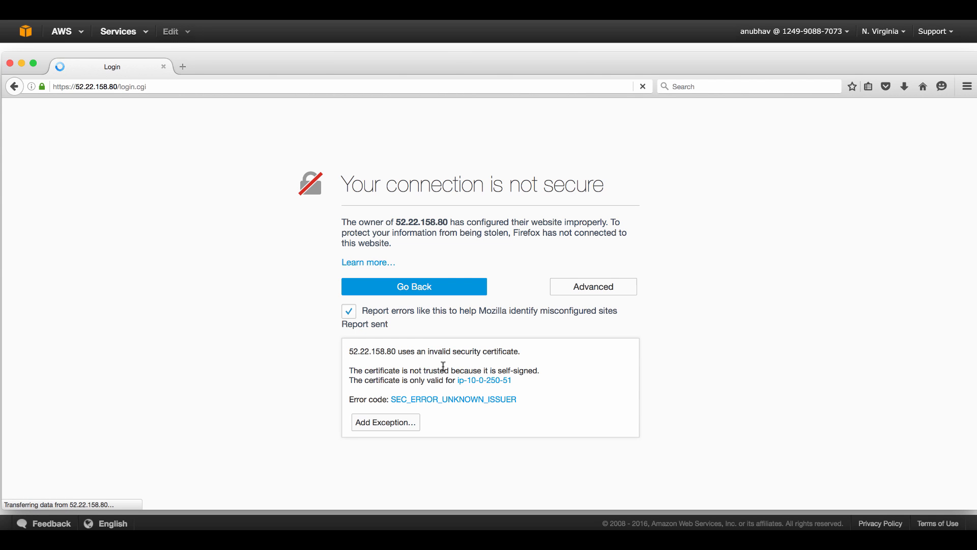
{"action": "left_click", "coordinate": [672, 214]}
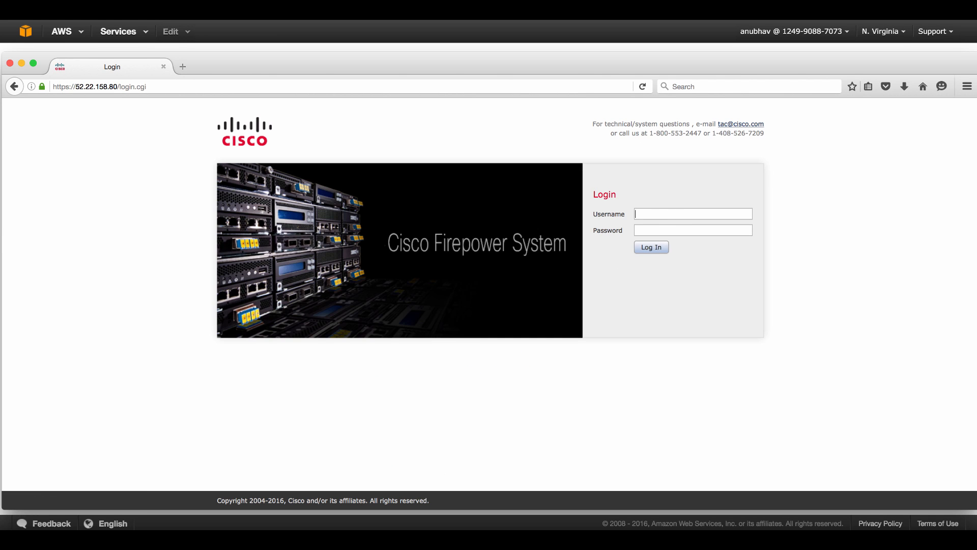
Log in to the management center as admin and save the login in Firefox
{"action": "type", "text": "admin"}
{"action": "key", "text": "Tab"}
{"action": "type", "text": "••••••••"}
{"action": "key", "text": "Return"}
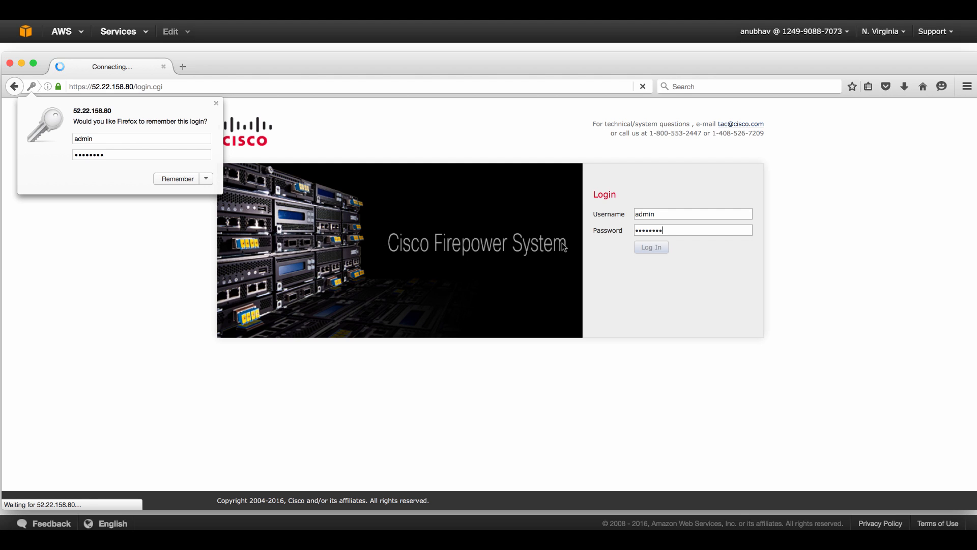
{"action": "left_click", "coordinate": [178, 174]}
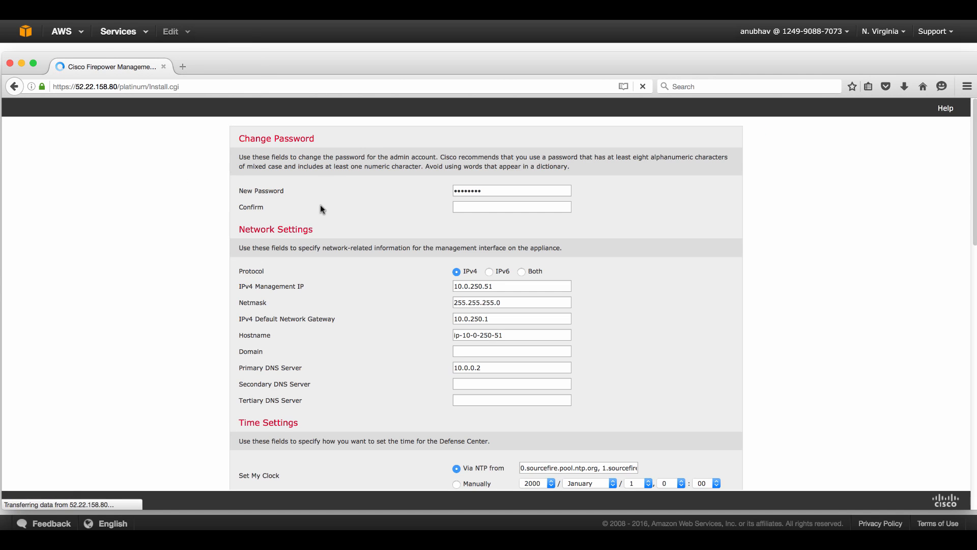
Fill in the New Password and Confirm fields with the new admin password
{"action": "scroll", "coordinate": [640, 255], "scroll_direction": "down", "scroll_amount": 1}
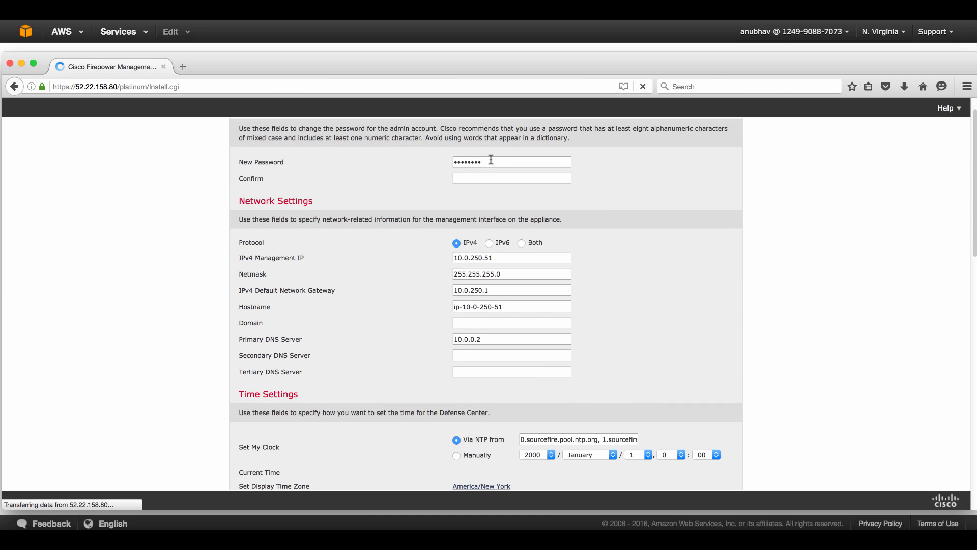
{"action": "left_click_drag", "start_coordinate": [491, 161], "coordinate": [399, 157]}
{"action": "type", "text": "••••••••"}
{"action": "key", "text": "Tab"}
{"action": "type", "text": "••••"}
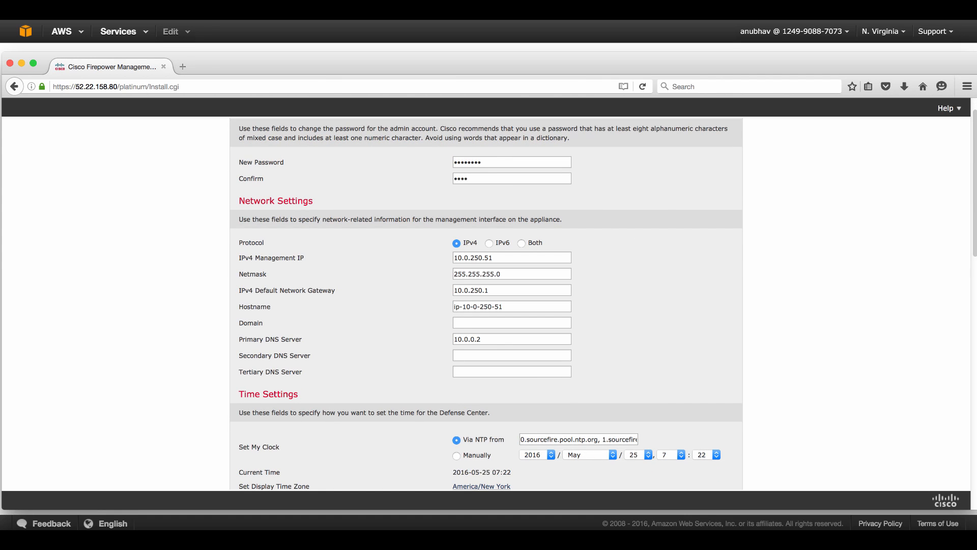
{"action": "key", "text": "BackSpace"}
{"action": "key", "text": "BackSpace"}
{"action": "key", "text": "BackSpace"}
{"action": "key", "text": "shift+Tab"}
{"action": "key", "text": "BackSpace"}
{"action": "type", "text": "••••••••••••••••"}
Tick the EULA agreement checkbox and apply the initial setup
{"action": "scroll", "coordinate": [653, 281], "scroll_direction": "down", "scroll_amount": 6}
{"action": "scroll", "coordinate": [652, 281], "scroll_direction": "up", "scroll_amount": 4}
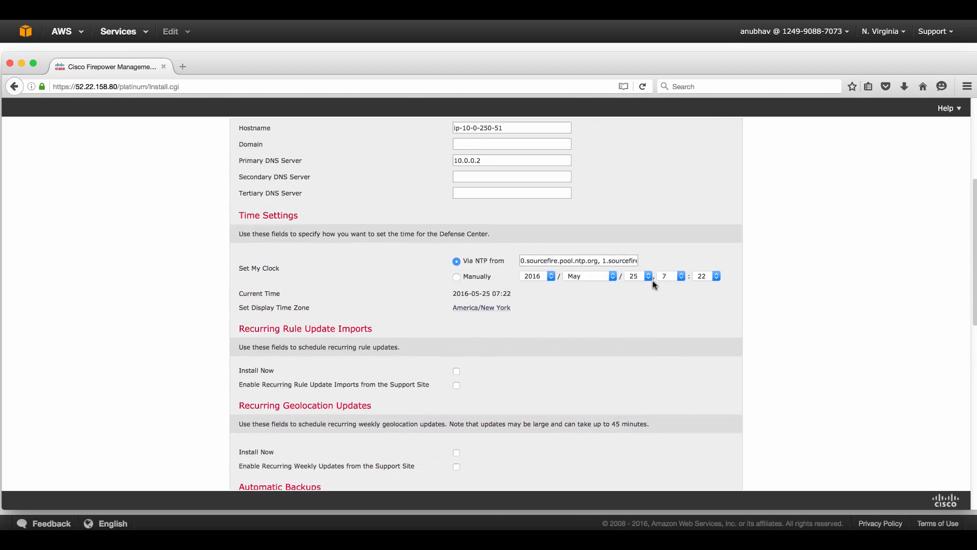
{"action": "scroll", "coordinate": [653, 284], "scroll_direction": "down", "scroll_amount": 15}
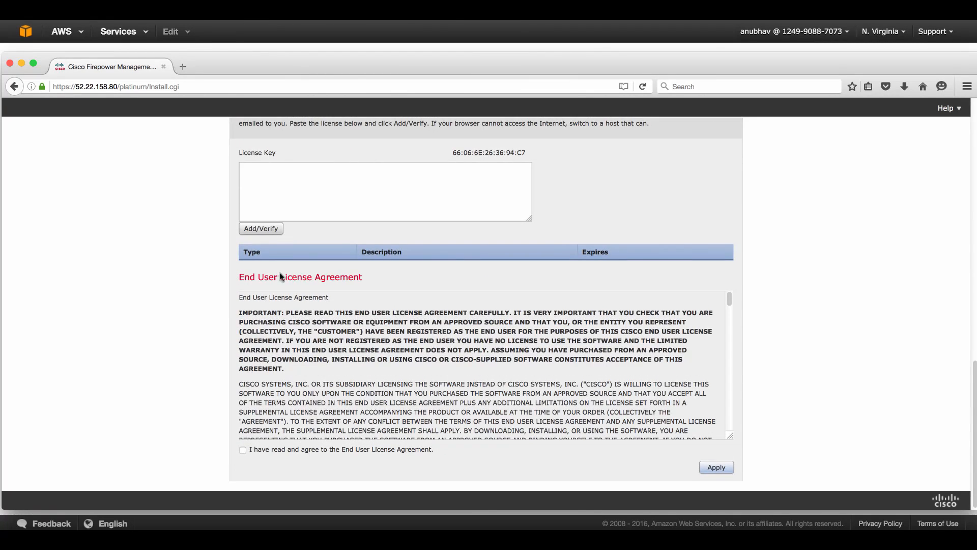
{"action": "left_click", "coordinate": [243, 450]}
{"action": "scroll", "coordinate": [713, 409], "scroll_direction": "down", "scroll_amount": 3}
{"action": "scroll", "coordinate": [714, 408], "scroll_direction": "down", "scroll_amount": 3}
{"action": "left_click", "coordinate": [715, 466]}
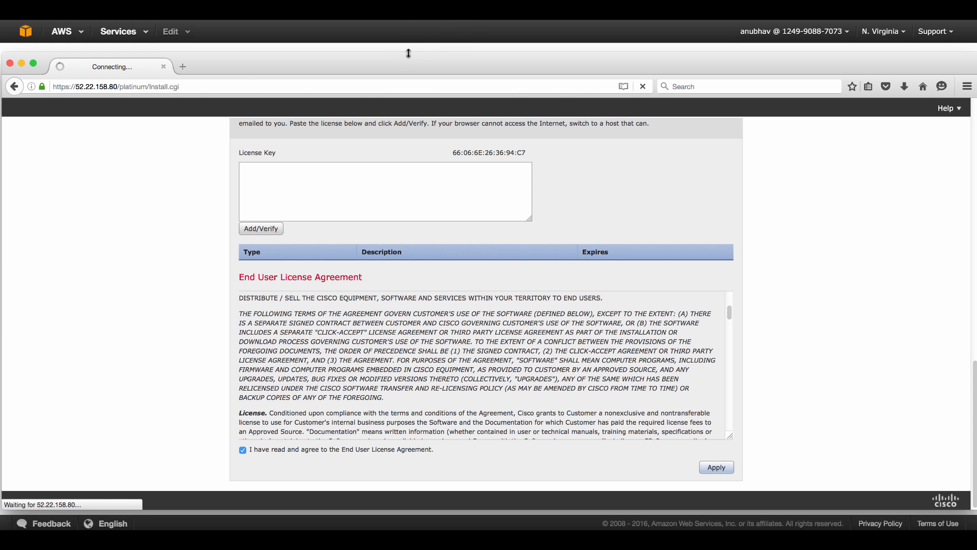
{"action": "left_click_drag", "start_coordinate": [408, 48], "coordinate": [438, 29]}
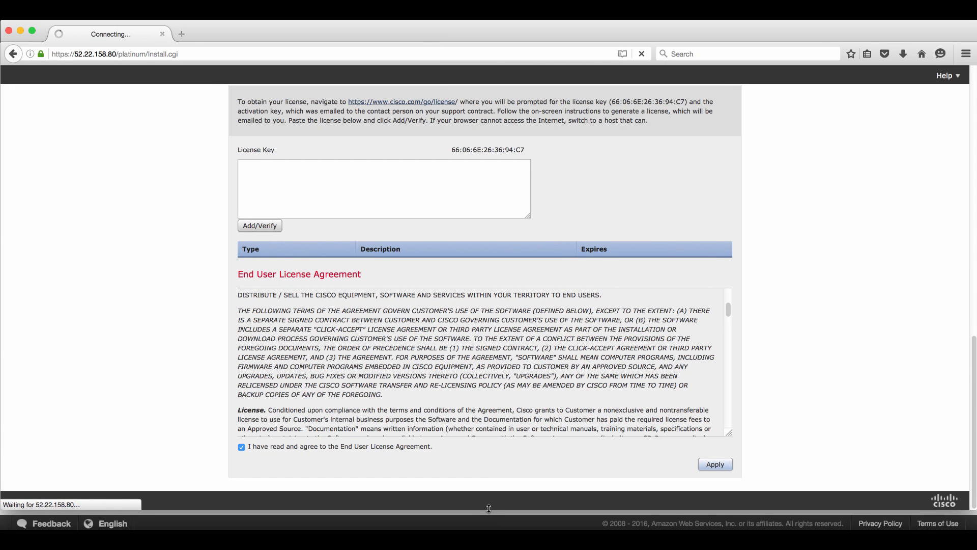
{"action": "left_click_drag", "start_coordinate": [489, 509], "coordinate": [489, 532]}
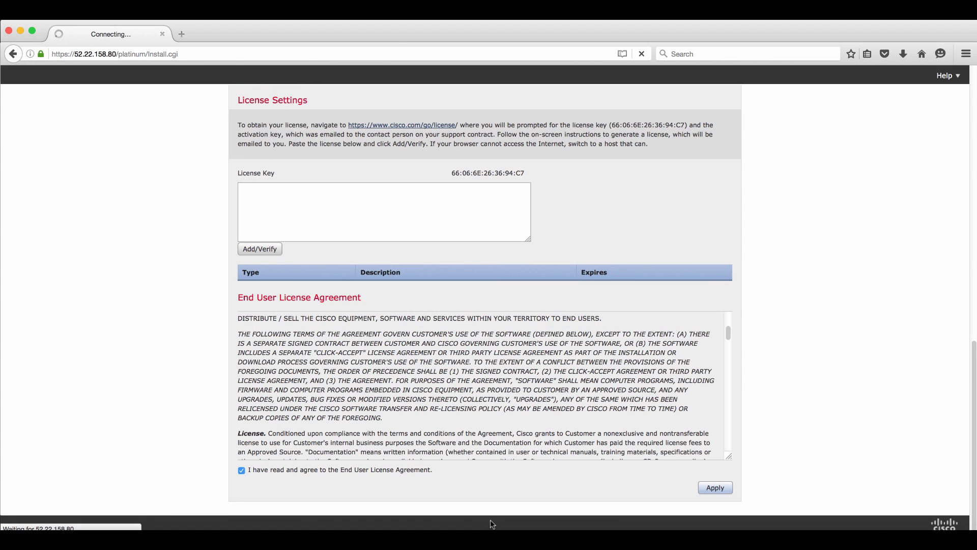
{"action": "mouse_move", "coordinate": [492, 530]}
{"action": "left_mouse_down"}
{"action": "mouse_move", "coordinate": [492, 520]}
{"action": "mouse_move", "coordinate": [492, 528]}
{"action": "left_mouse_up"}
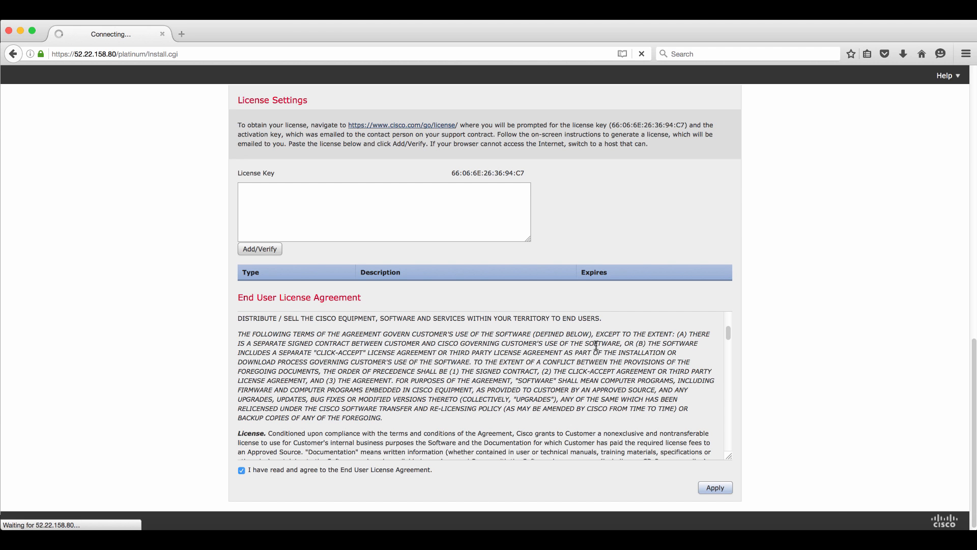
{"action": "left_click", "coordinate": [891, 535]}
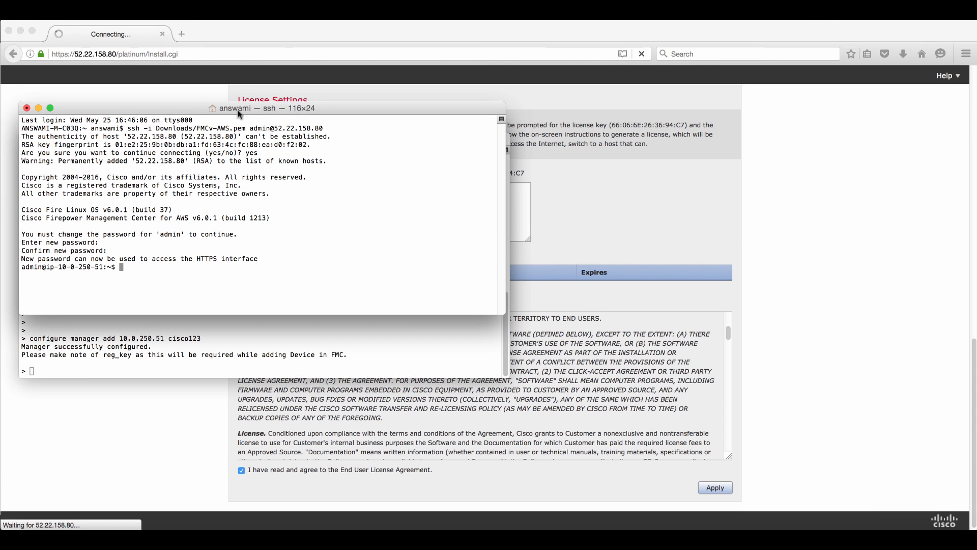
Run show managers in the FTDv session, showing 10.0.250.51 pending, then return to Firefox
{"action": "mouse_move", "coordinate": [237, 110]}
{"action": "left_mouse_down"}
{"action": "mouse_move", "coordinate": [717, 191]}
{"action": "mouse_move", "coordinate": [724, 162]}
{"action": "mouse_move", "coordinate": [454, 111]}
{"action": "mouse_move", "coordinate": [224, 109]}
{"action": "left_mouse_up"}
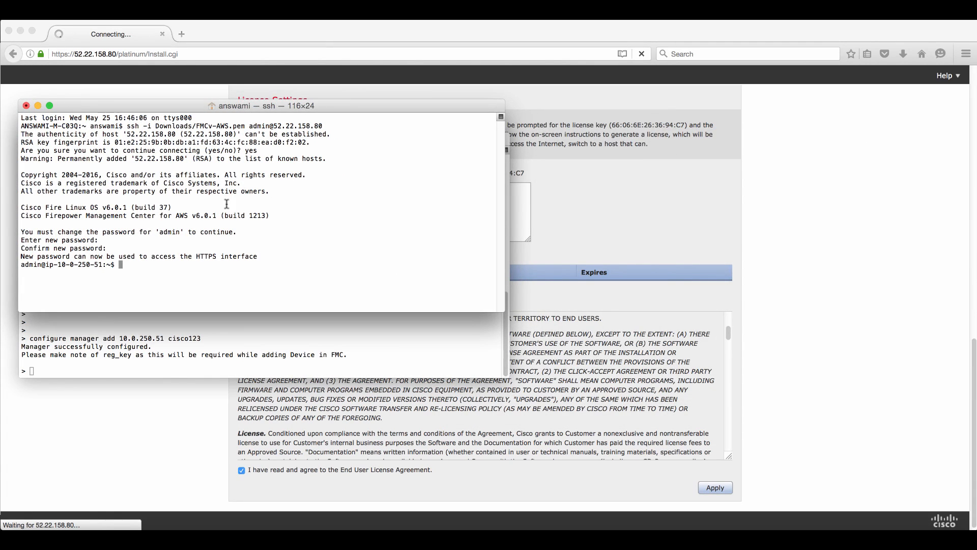
{"action": "key", "text": "Return"}
{"action": "key", "text": "Return"}
{"action": "key", "text": "Return"}
{"action": "key", "text": "Return"}
{"action": "key", "text": "Return"}
{"action": "key", "text": "Return"}
{"action": "key", "text": "Return"}
{"action": "key", "text": "Return"}
{"action": "key", "text": "Return"}
{"action": "key", "text": "Return"}
{"action": "key", "text": "Return"}
{"action": "key", "text": "Return"}
{"action": "key", "text": "Return"}
{"action": "key", "text": "Return"}
{"action": "key", "text": "Return"}
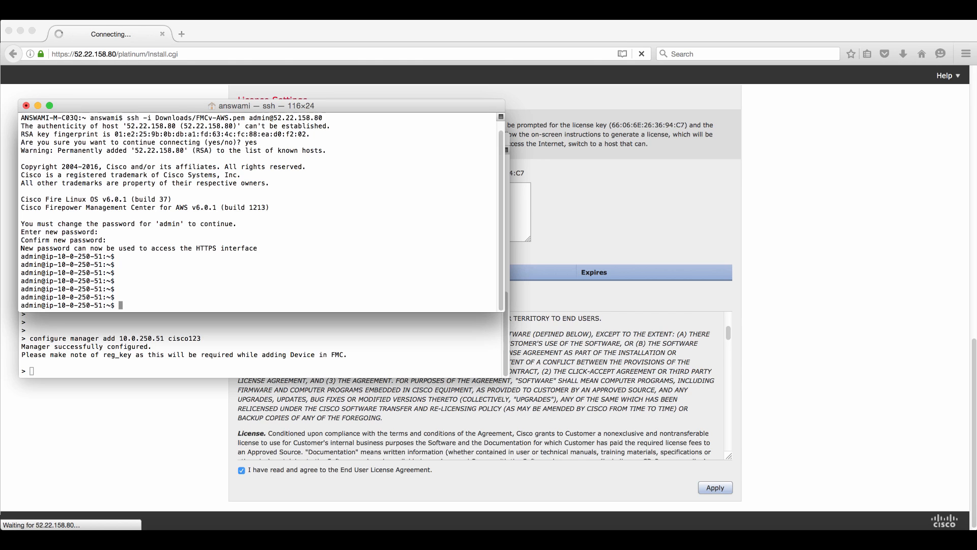
{"action": "key", "text": "Return"}
{"action": "key", "text": "Return"}
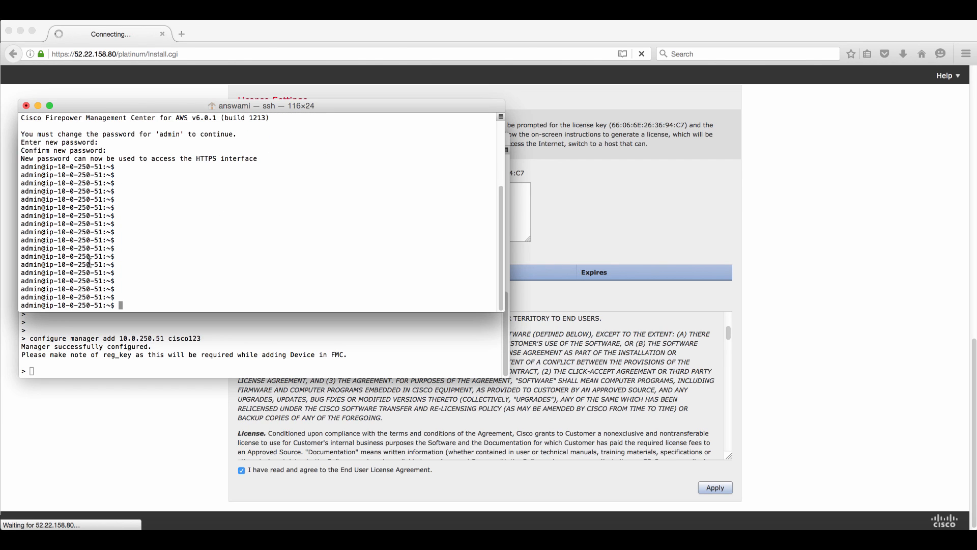
{"action": "left_click", "coordinate": [109, 364]}
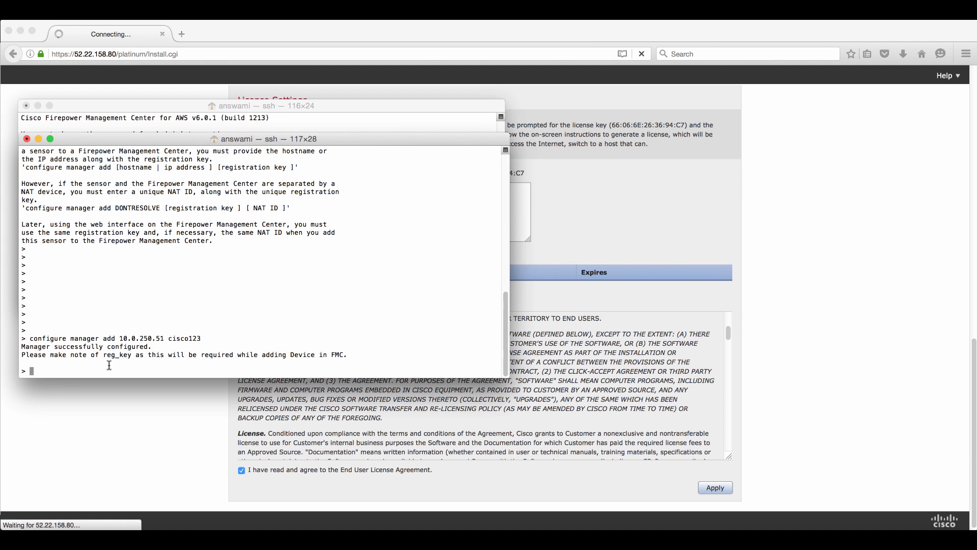
{"action": "type", "text": "show managers"}
{"action": "key", "text": "Return"}
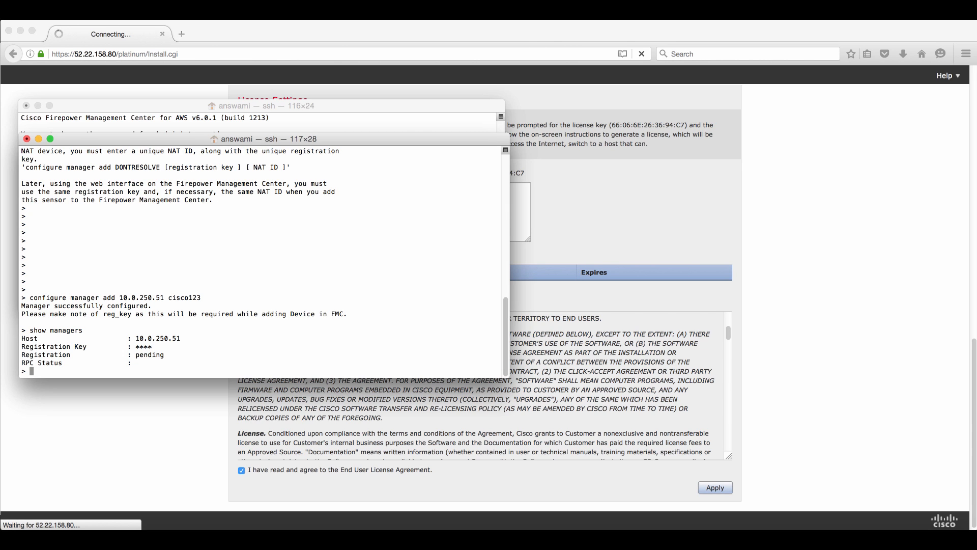
{"action": "left_click", "coordinate": [661, 260]}
{"action": "scroll", "coordinate": [801, 326], "scroll_direction": "up", "scroll_amount": 10}
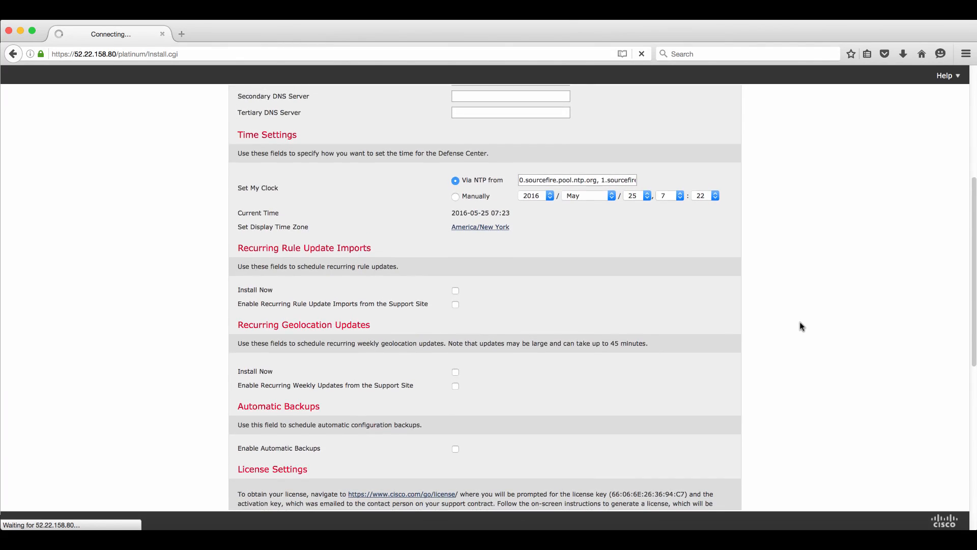
Scroll to the bottom of the setup page and click Apply again
{"action": "scroll", "coordinate": [802, 326], "scroll_direction": "up", "scroll_amount": 7}
{"action": "scroll", "coordinate": [802, 326], "scroll_direction": "down", "scroll_amount": 15}
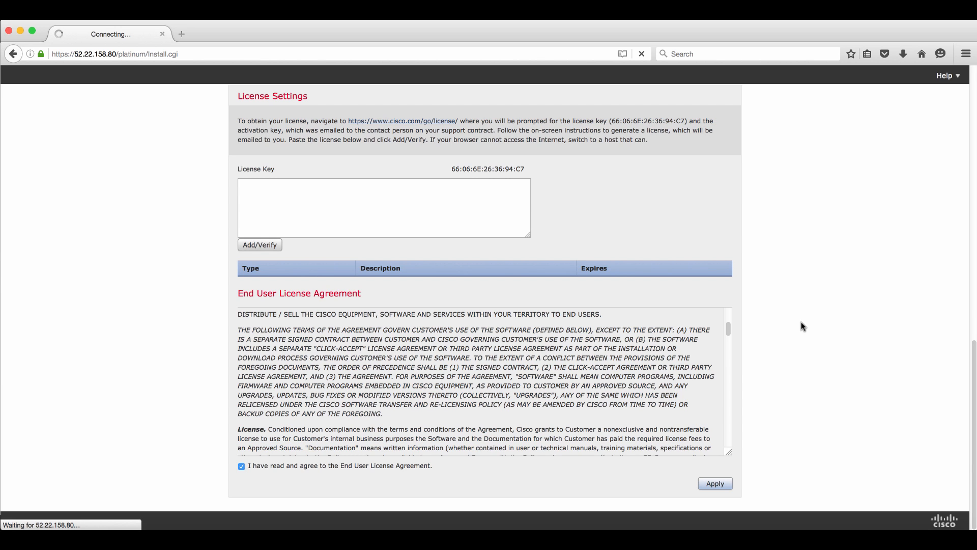
{"action": "left_click", "coordinate": [712, 485]}
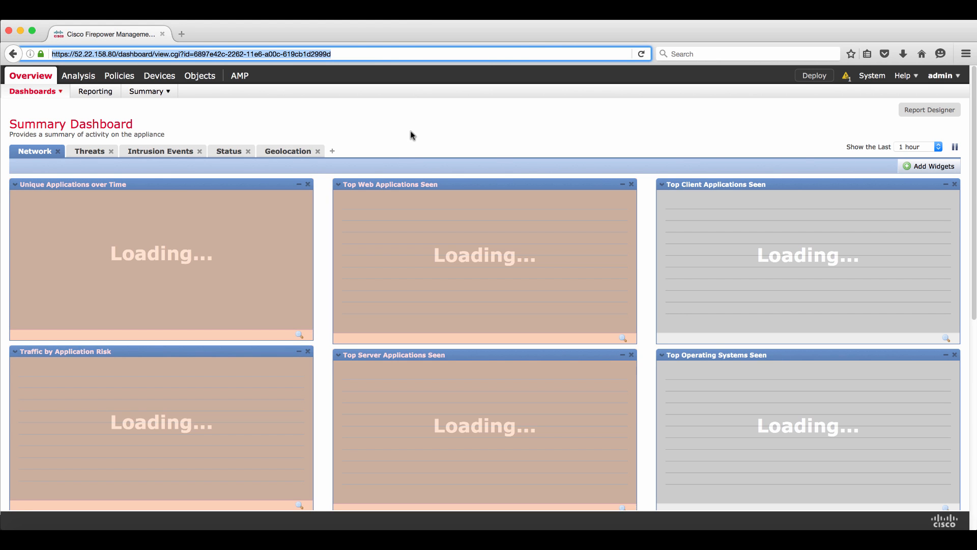
Navigate to System > Licenses > Smart Licenses
{"action": "left_click", "coordinate": [571, 116]}
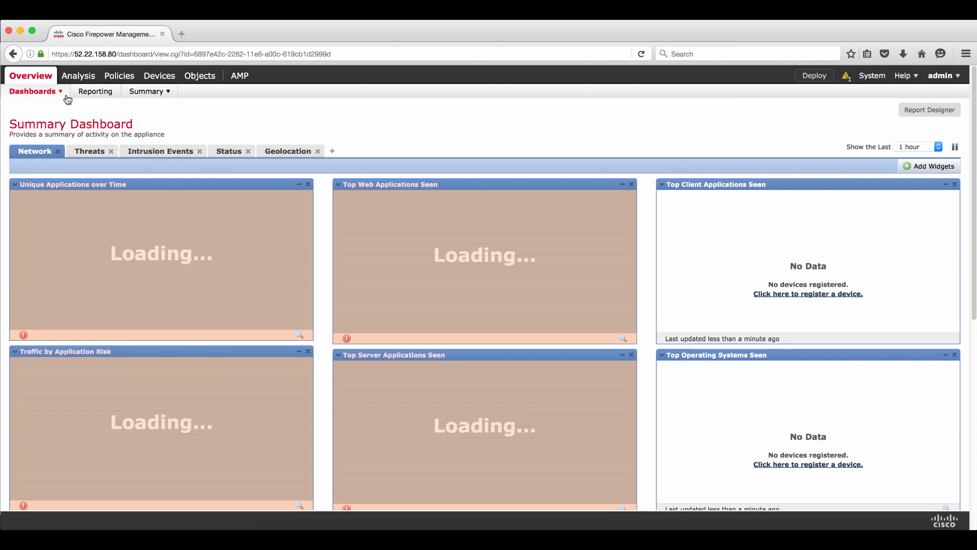
{"action": "mouse_move", "coordinate": [872, 74]}
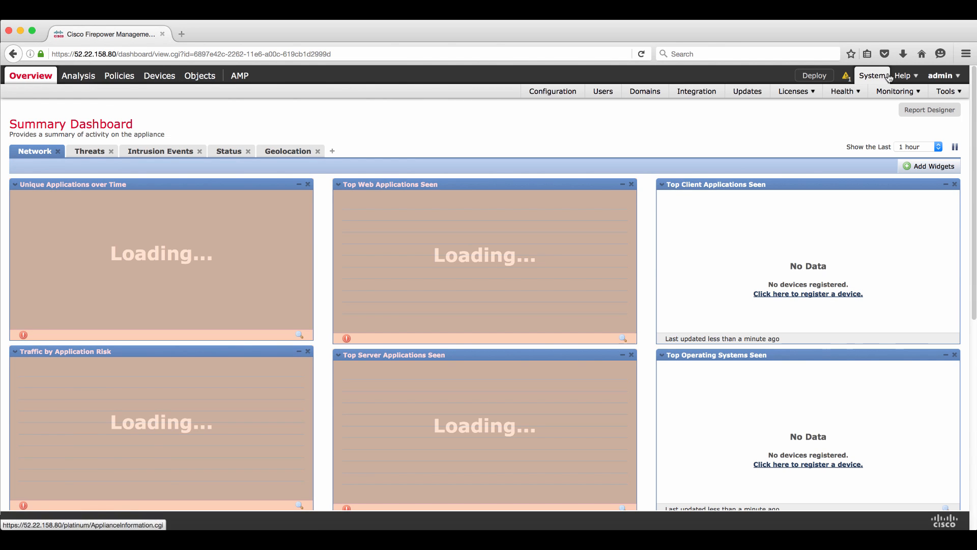
{"action": "mouse_move", "coordinate": [806, 95]}
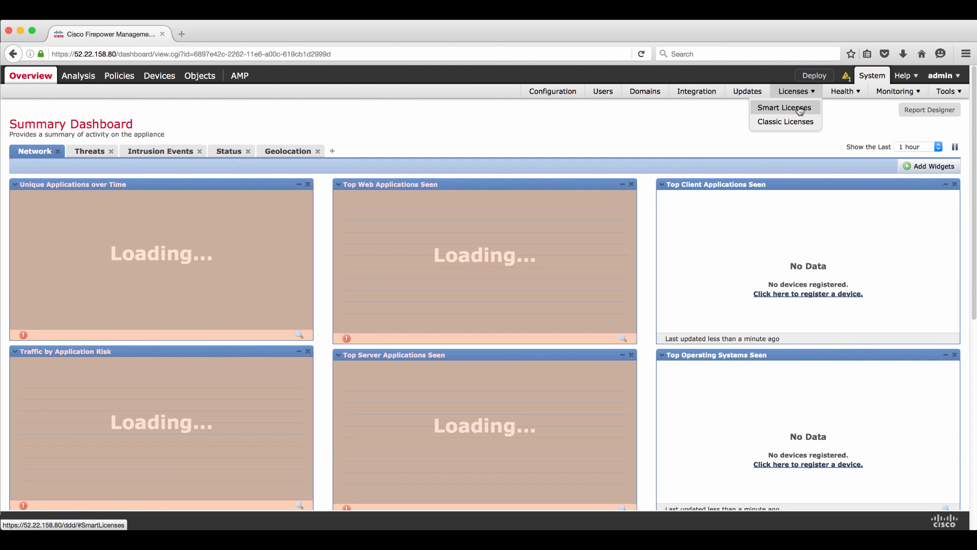
{"action": "left_click", "coordinate": [800, 111]}
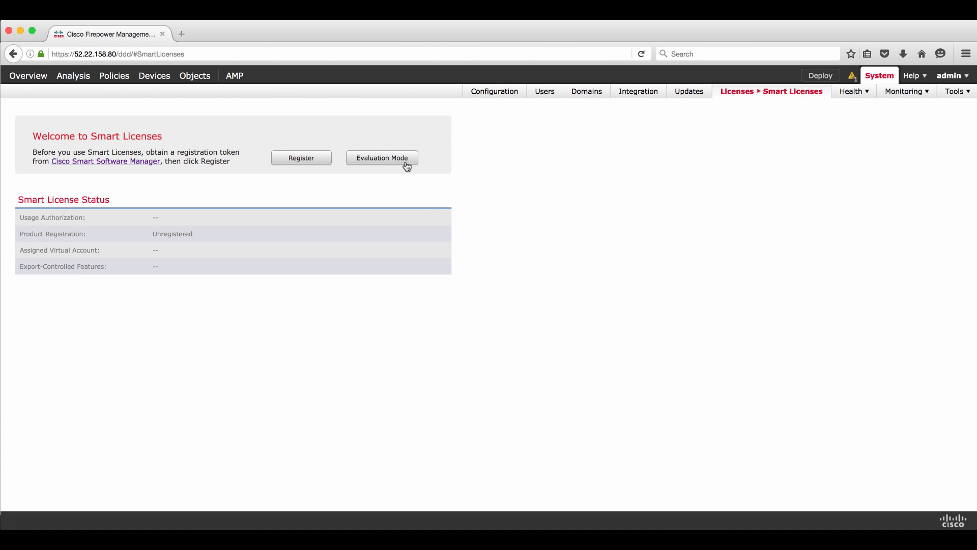
Switch licensing to Evaluation Mode and confirm the 90-day evaluation period
{"action": "left_click", "coordinate": [406, 164]}
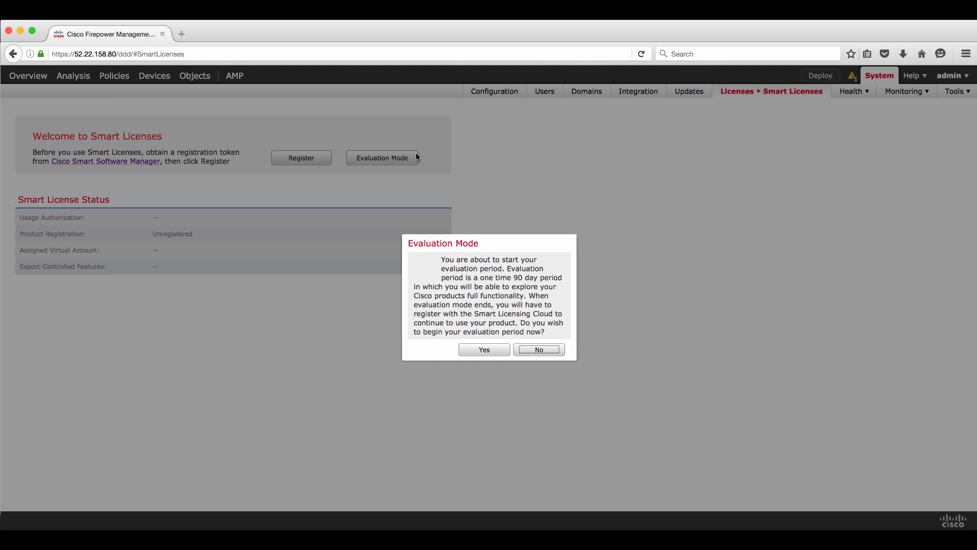
{"action": "left_click", "coordinate": [496, 349]}
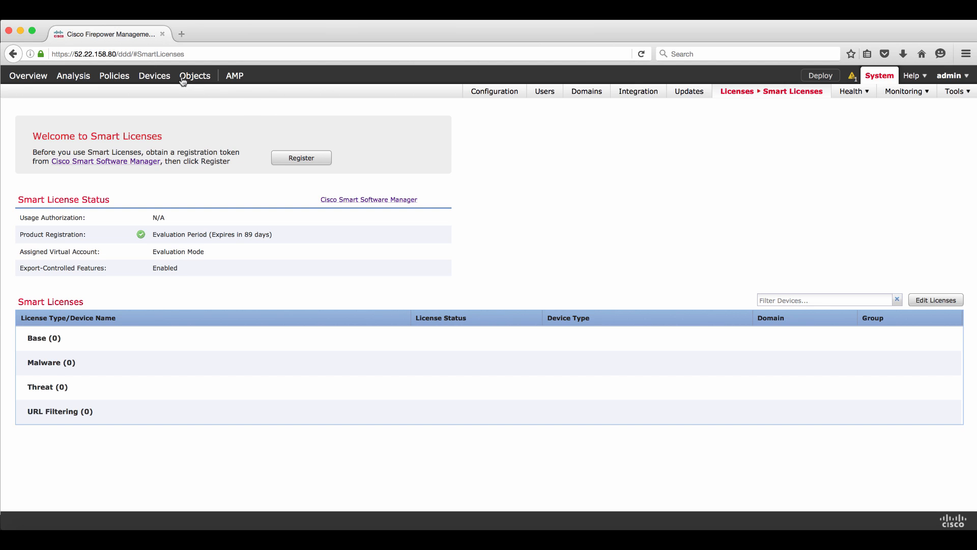
{"action": "mouse_move", "coordinate": [155, 79]}
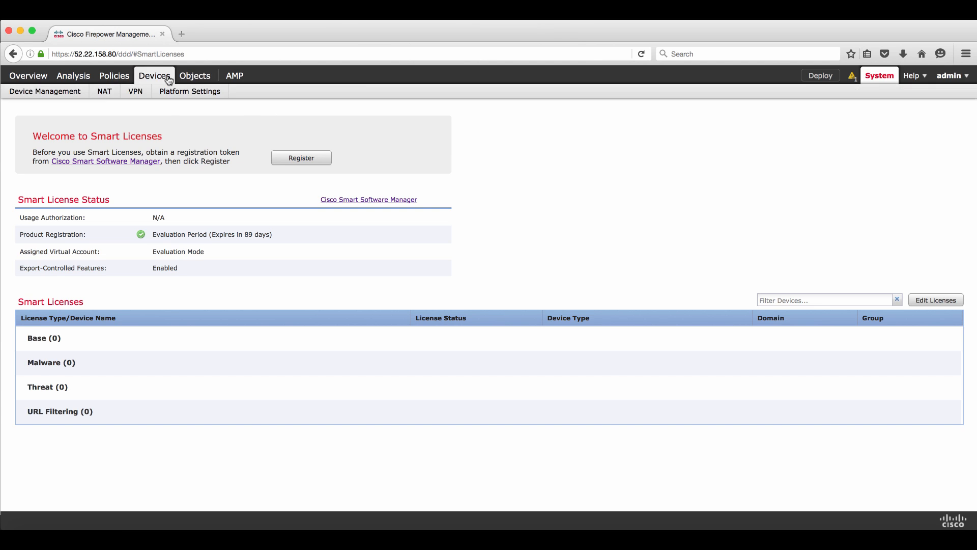
Start adding managed device host 10.0.250.50, display name FTDv, with its registration key
{"action": "left_click", "coordinate": [71, 91]}
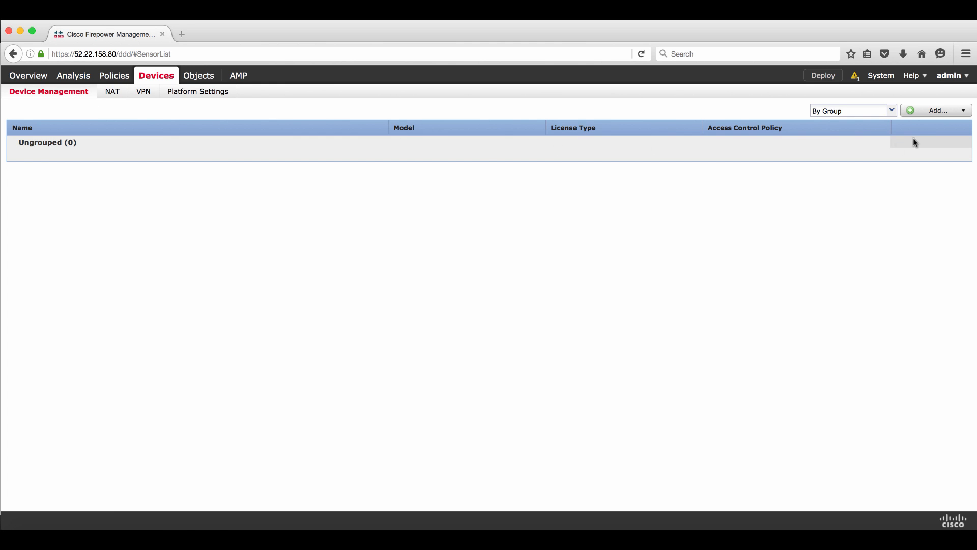
{"action": "left_click", "coordinate": [935, 113]}
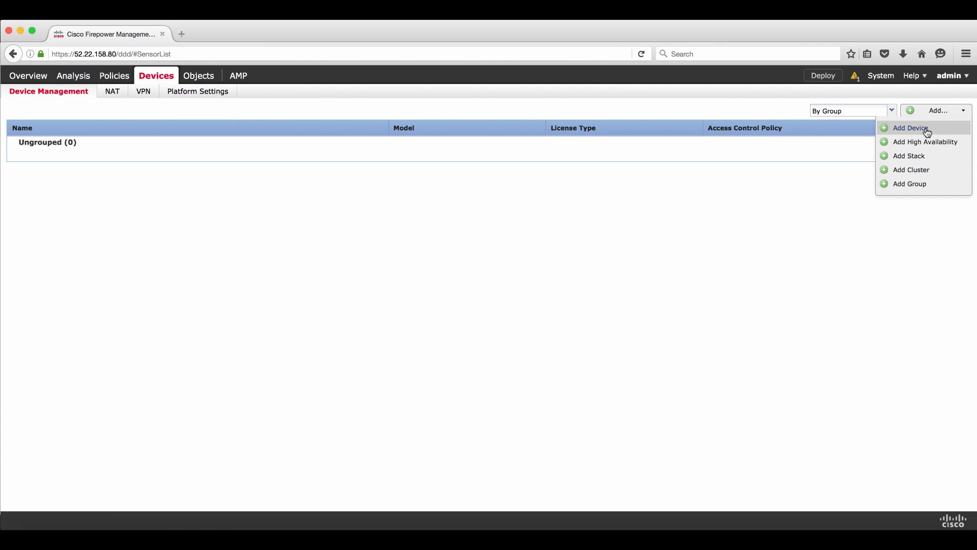
{"action": "left_click", "coordinate": [924, 129]}
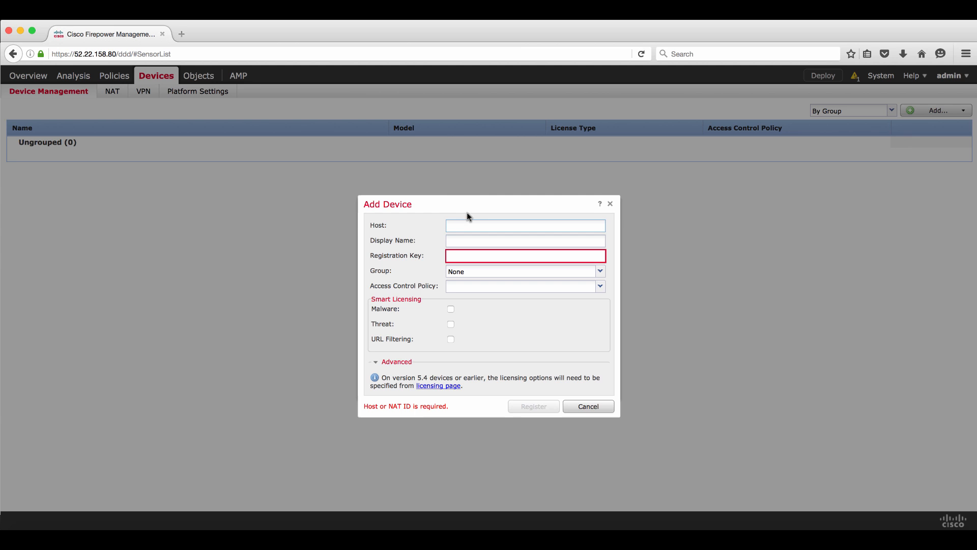
{"action": "type", "text": "10.0.250.50"}
{"action": "key", "text": "Tab"}
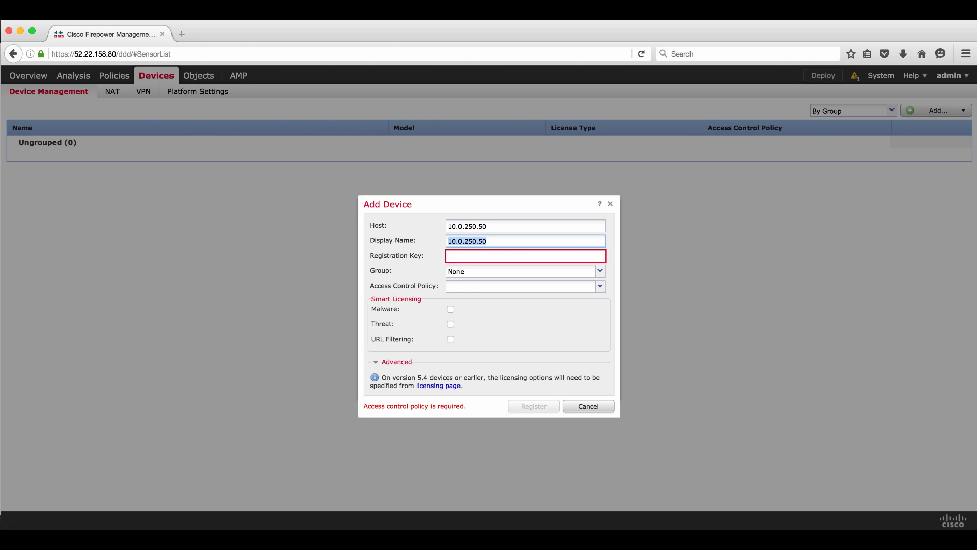
{"action": "type", "text": "FTDv"}
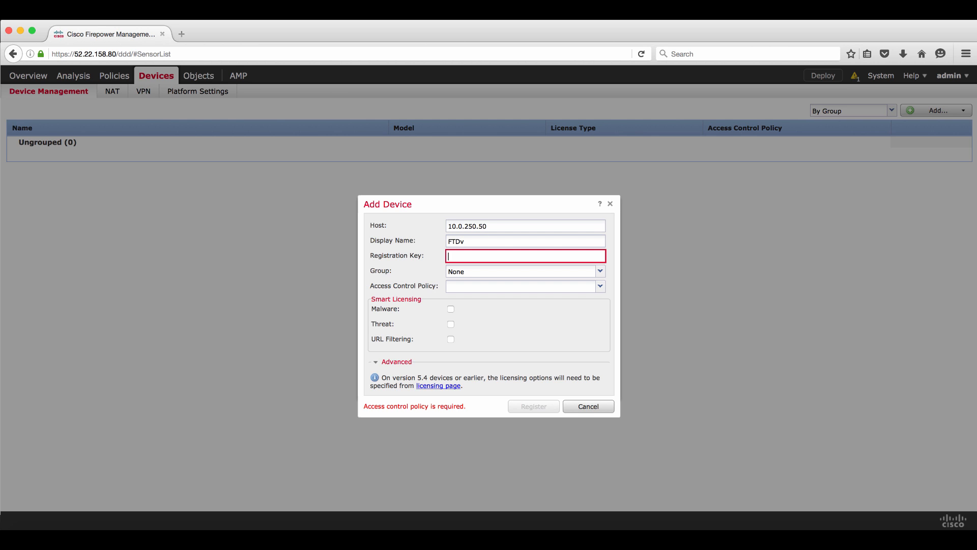
{"action": "type", "text": "cisco123"}
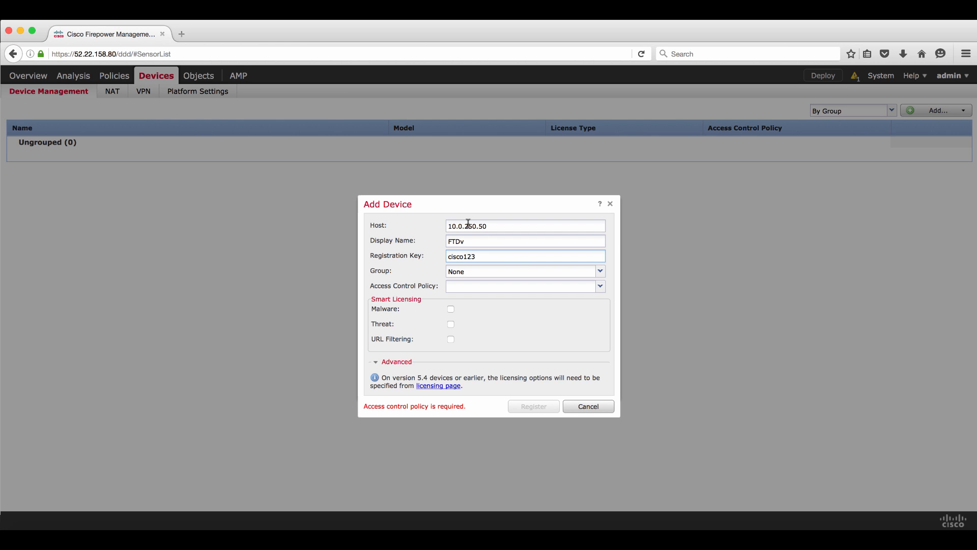
Leave the device in no group and begin creating a new access control policy
{"action": "left_click", "coordinate": [492, 275]}
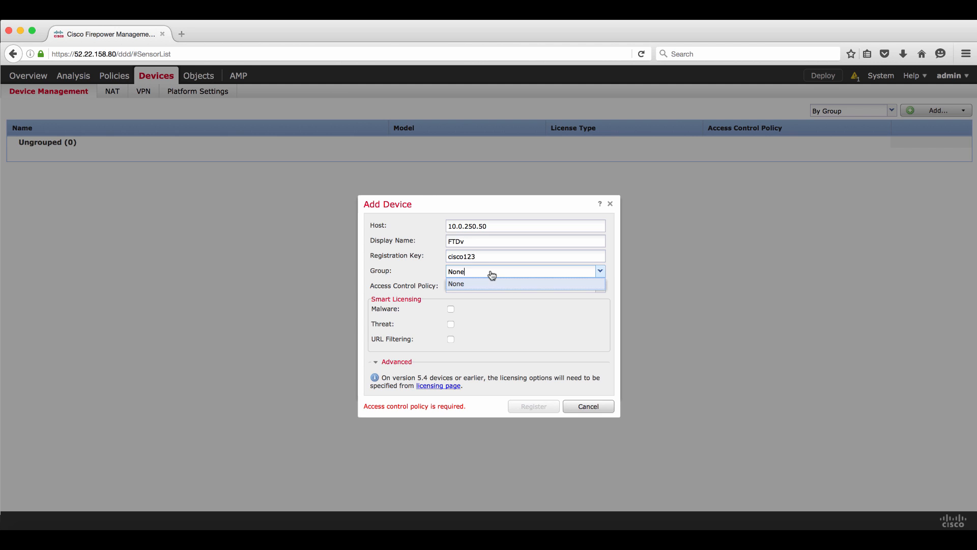
{"action": "left_click", "coordinate": [486, 285]}
{"action": "left_click", "coordinate": [464, 289]}
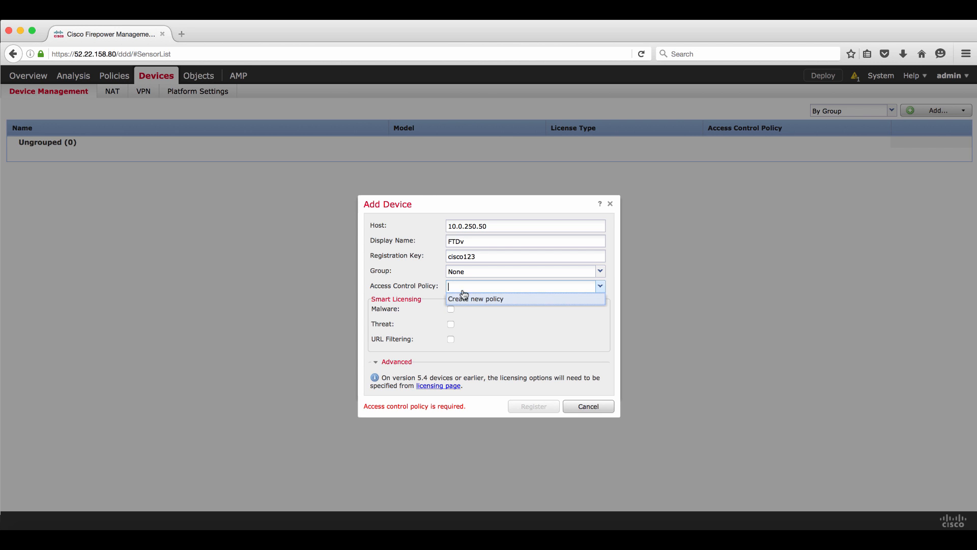
{"action": "left_click", "coordinate": [465, 300]}
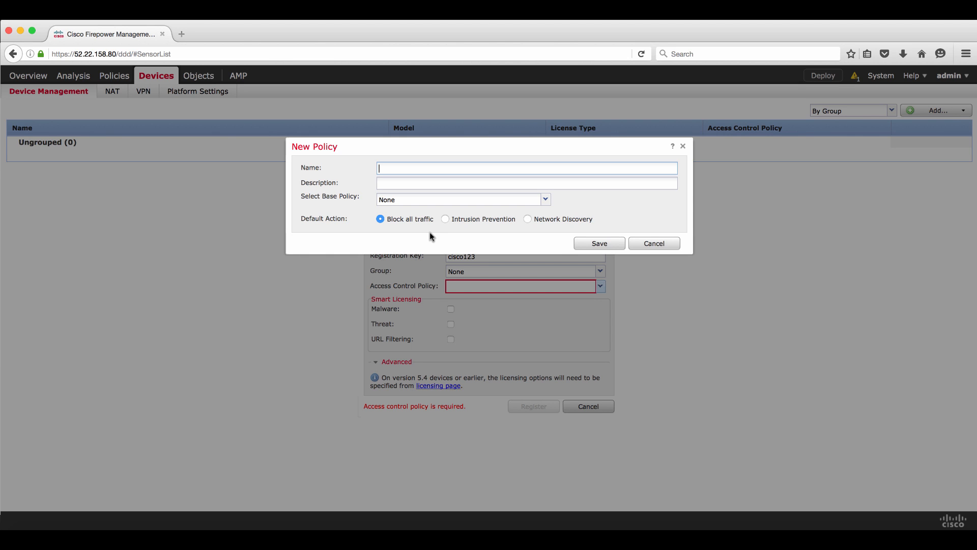
Name the new policy FTDv-Policy, choose Network Discovery as default action, and save it
{"action": "type", "text": "FTDv-Policy"}
{"action": "left_click", "coordinate": [528, 220]}
{"action": "left_click", "coordinate": [596, 245]}
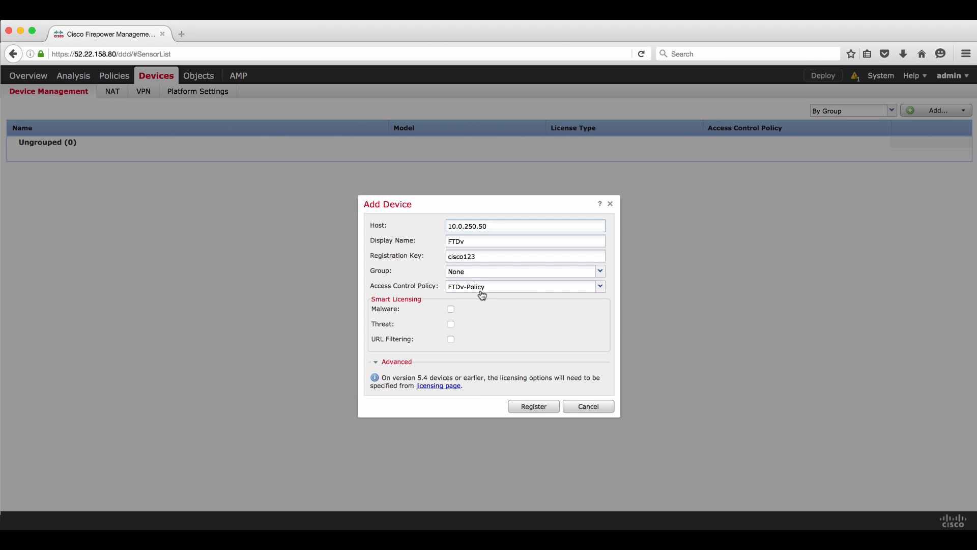
Enable Malware, Threat and URL Filtering licences and register FTDv
{"action": "left_click", "coordinate": [451, 310]}
{"action": "left_click", "coordinate": [451, 324]}
{"action": "left_click", "coordinate": [451, 339]}
{"action": "left_click", "coordinate": [534, 407]}
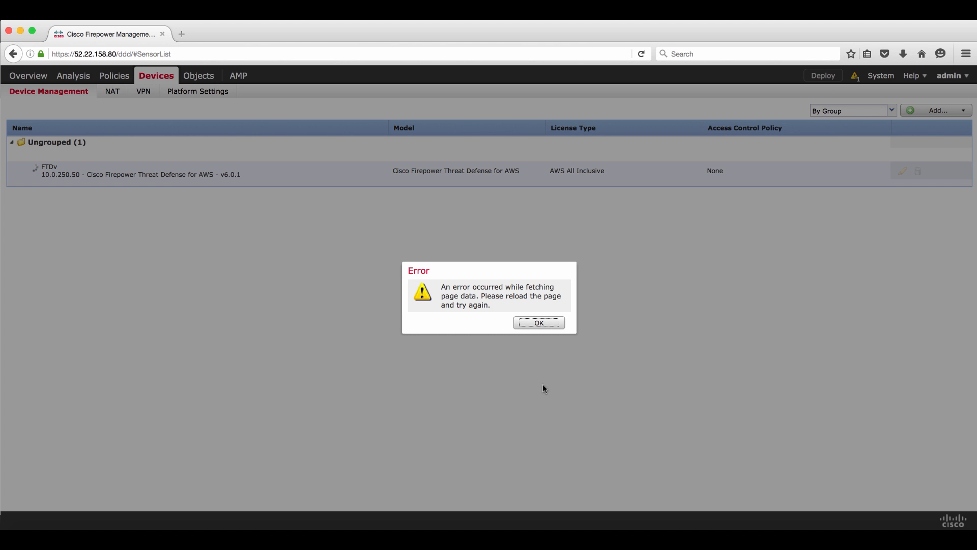
Dismiss the page data error and reload the device list until FTDv finishes registering
{"action": "left_click", "coordinate": [548, 325]}
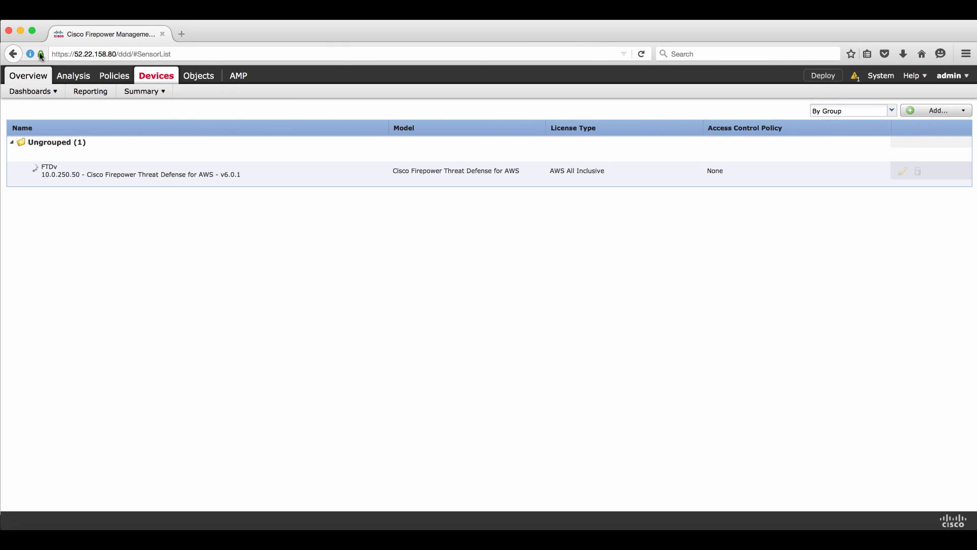
{"action": "left_click", "coordinate": [640, 53]}
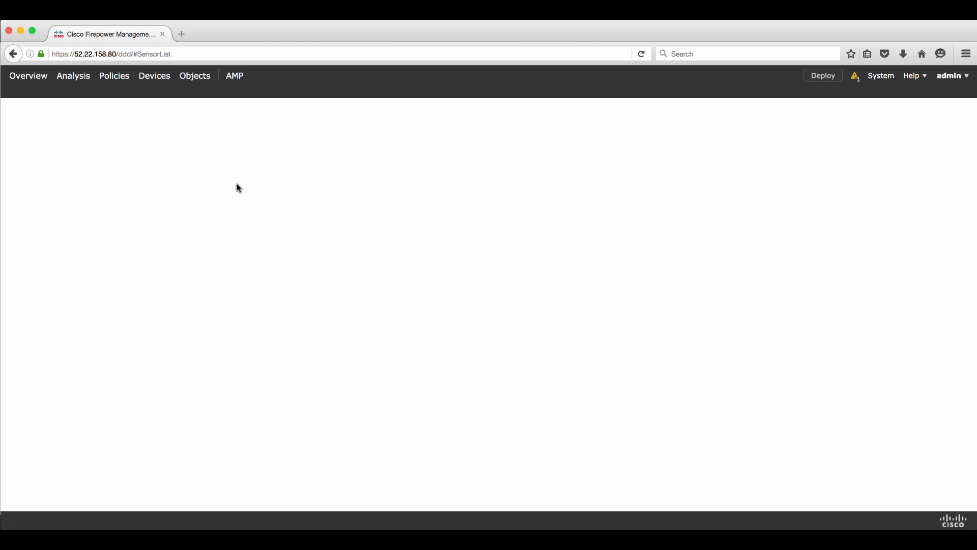
{"action": "left_click", "coordinate": [641, 54]}
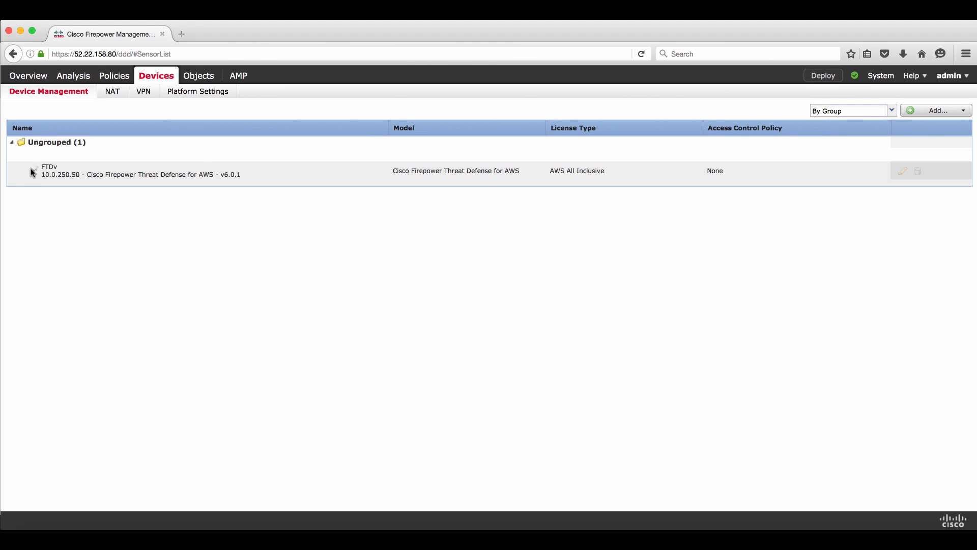
Close the AMP Dynamic Analysis and discovery success notifications
{"action": "mouse_move", "coordinate": [35, 167]}
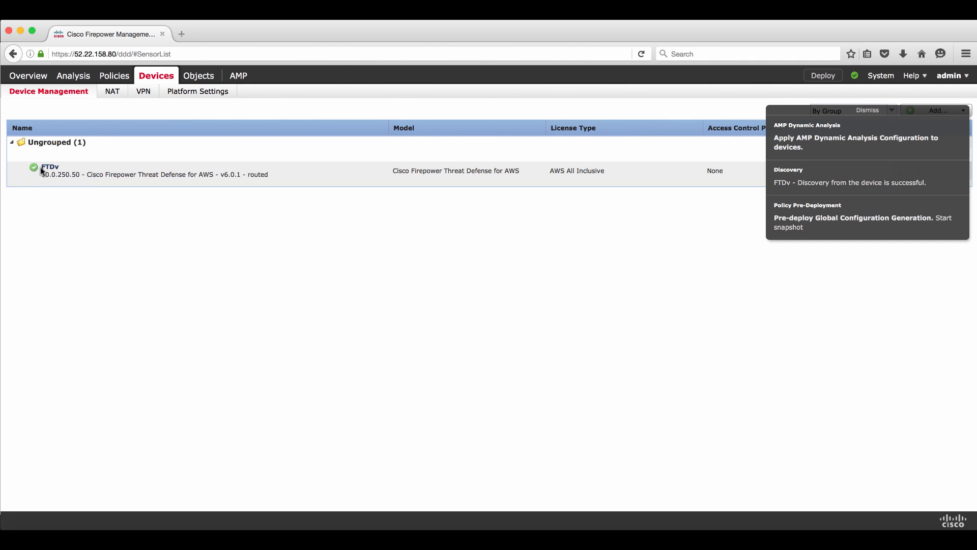
{"action": "left_click", "coordinate": [961, 126]}
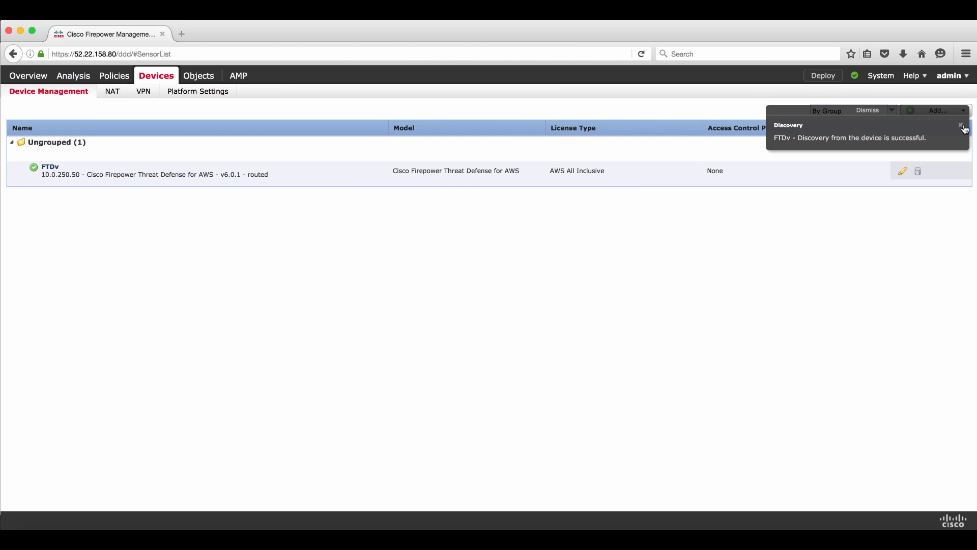
{"action": "left_click", "coordinate": [961, 126]}
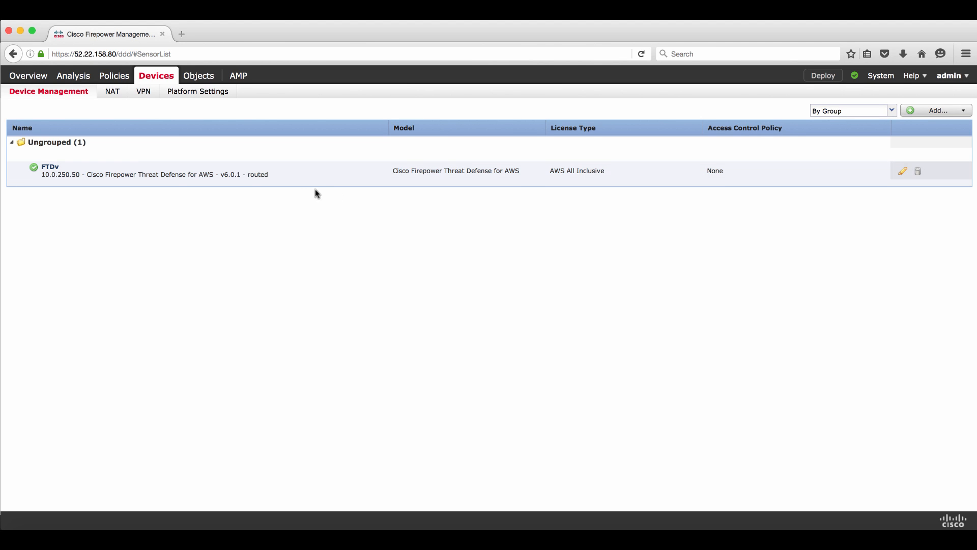
Open FTDv's configuration to view GigabitEthernet0/0, GigabitEthernet0/1 and Diagnostic0/0 interfaces
{"action": "left_click", "coordinate": [50, 170]}
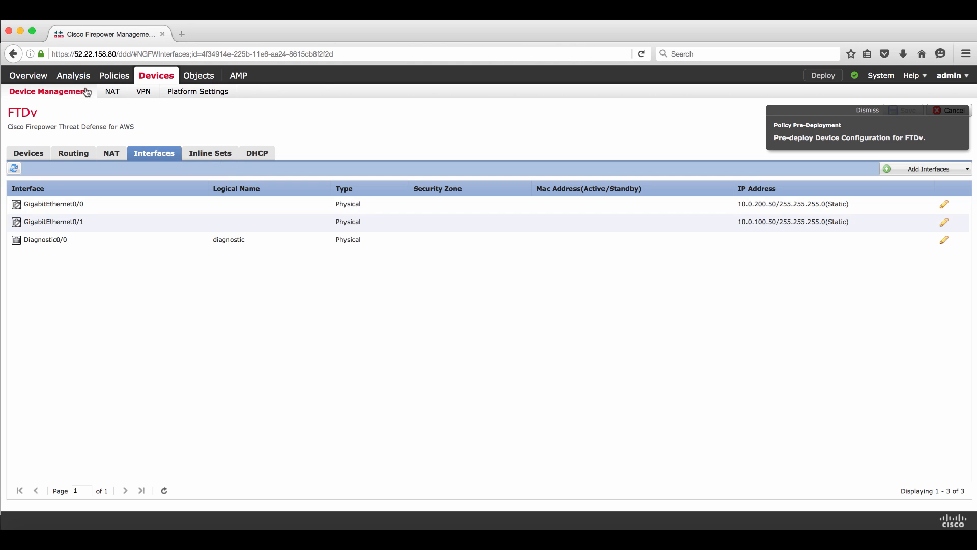
Go to Policies > Access Control and open FTDv-Policy in the policy editor
{"action": "mouse_move", "coordinate": [106, 81]}
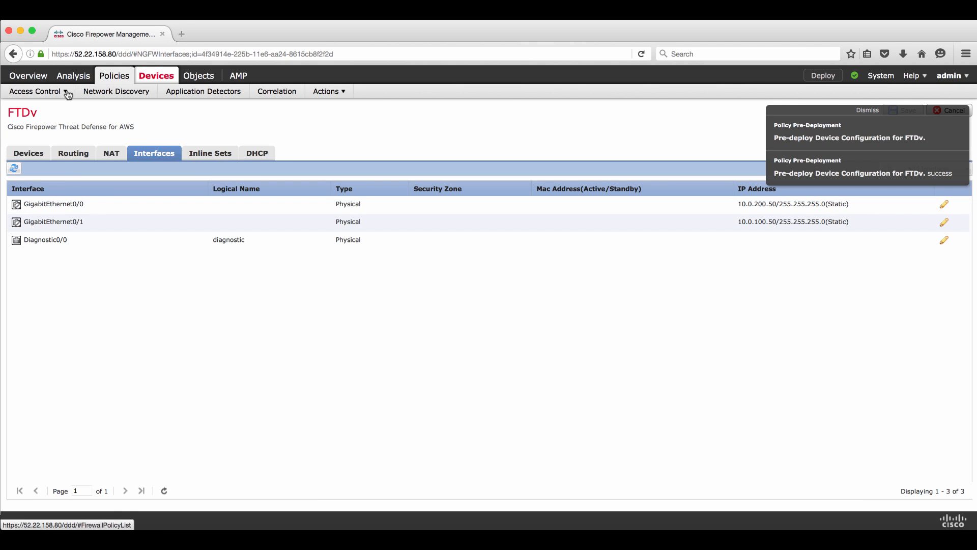
{"action": "mouse_move", "coordinate": [65, 93]}
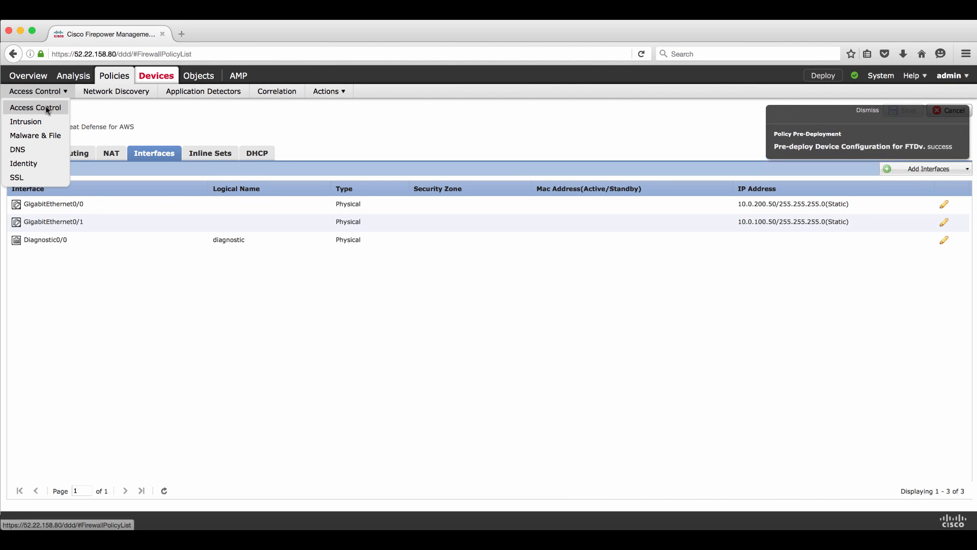
{"action": "left_click", "coordinate": [47, 109]}
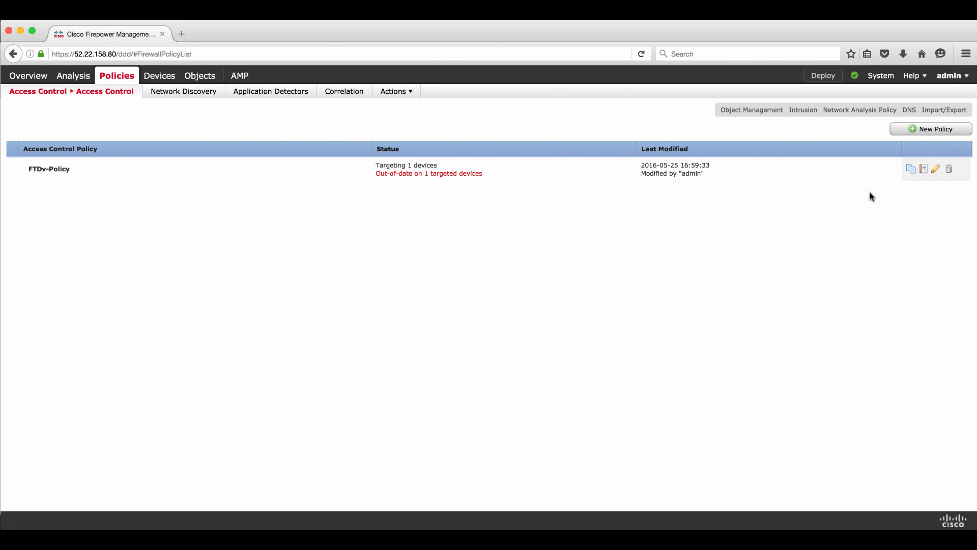
{"action": "left_click", "coordinate": [935, 169]}
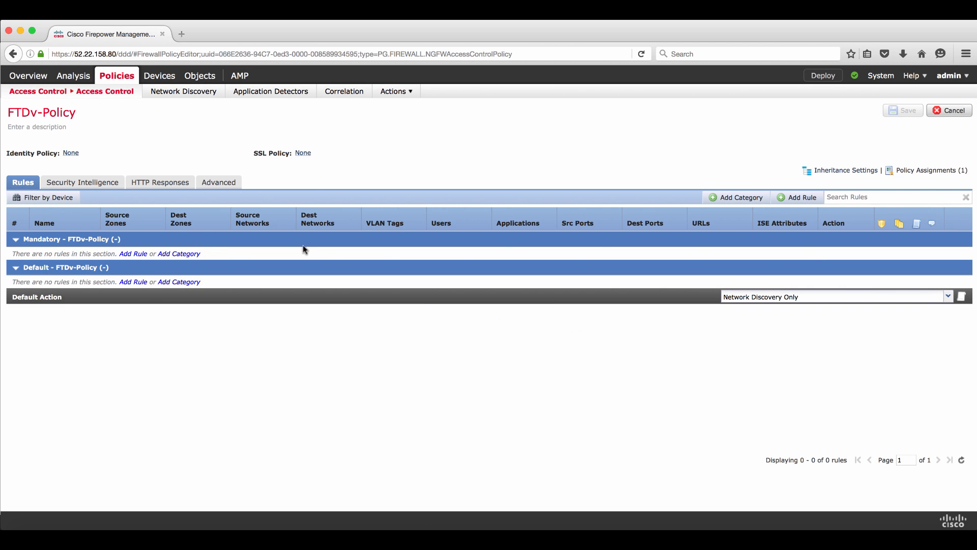
Start a draft rule and add ICMP of any type as a destination port
{"action": "left_click", "coordinate": [792, 203]}
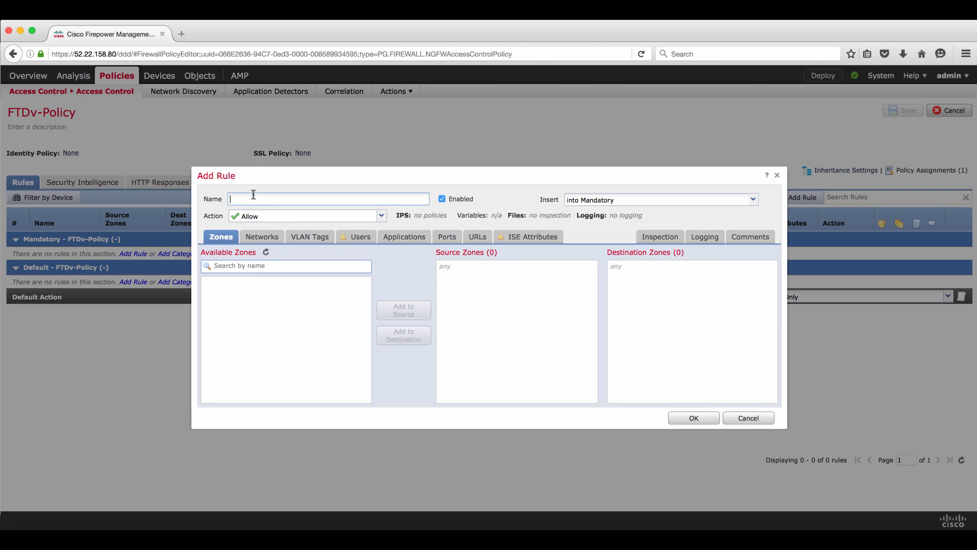
{"action": "type", "text": "A"}
{"action": "left_click", "coordinate": [276, 265]}
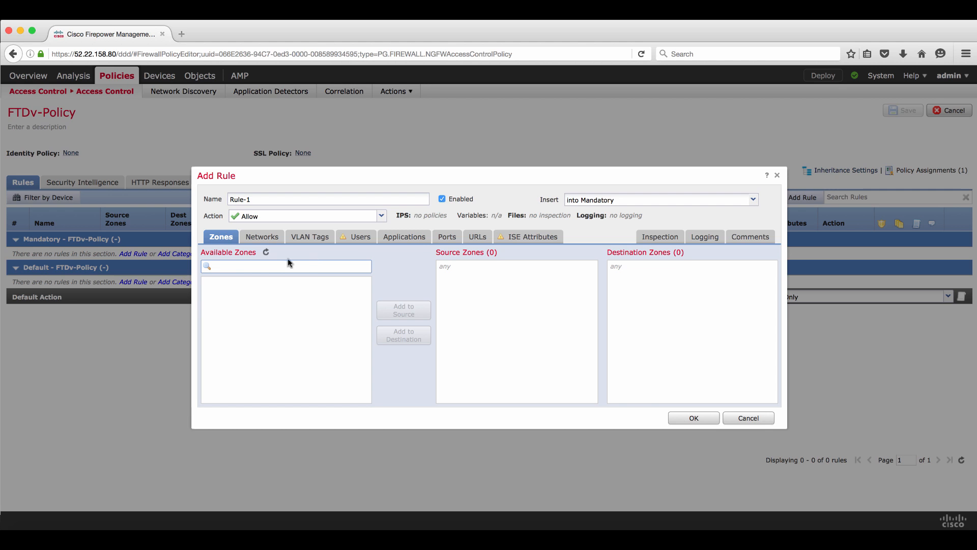
{"action": "left_click", "coordinate": [451, 240]}
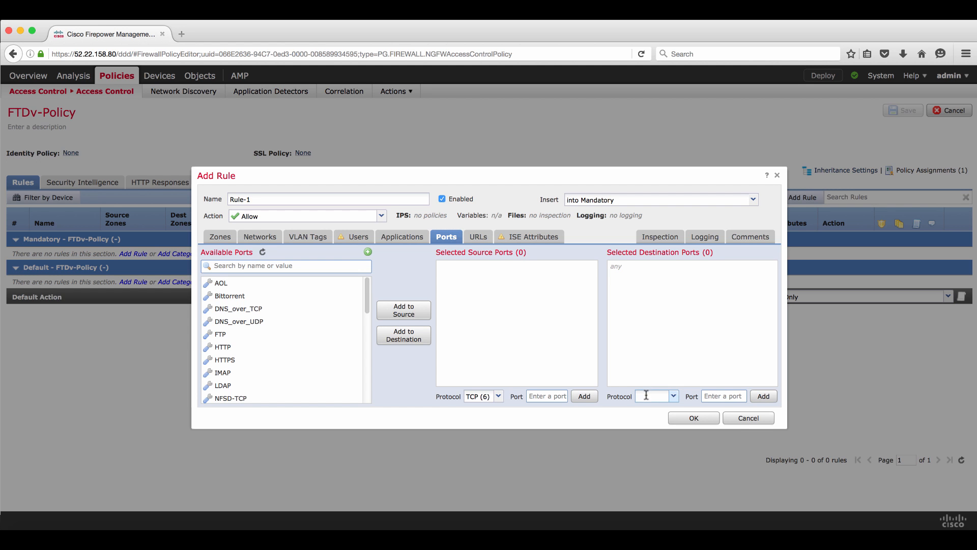
{"action": "type", "text": "ICMP"}
{"action": "key", "text": "Return"}
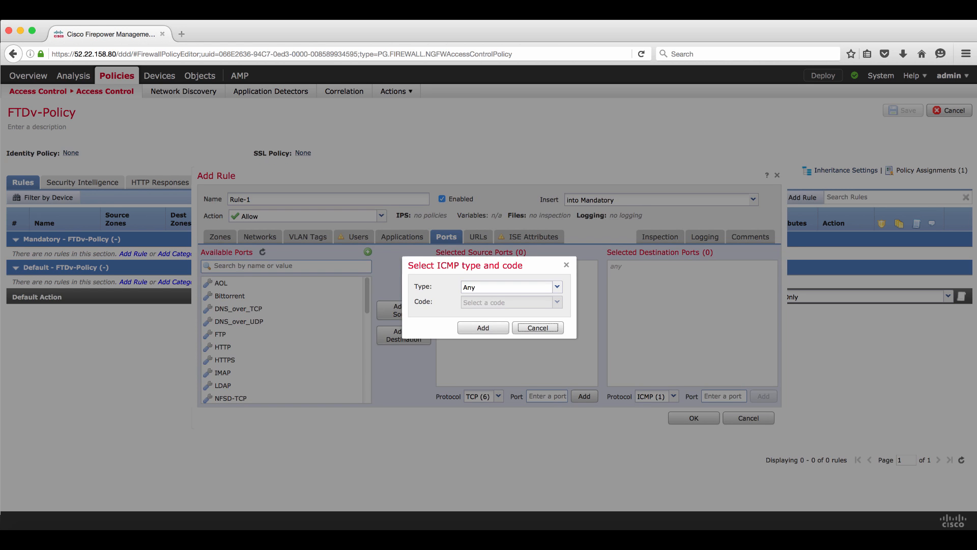
{"action": "left_click", "coordinate": [481, 329]}
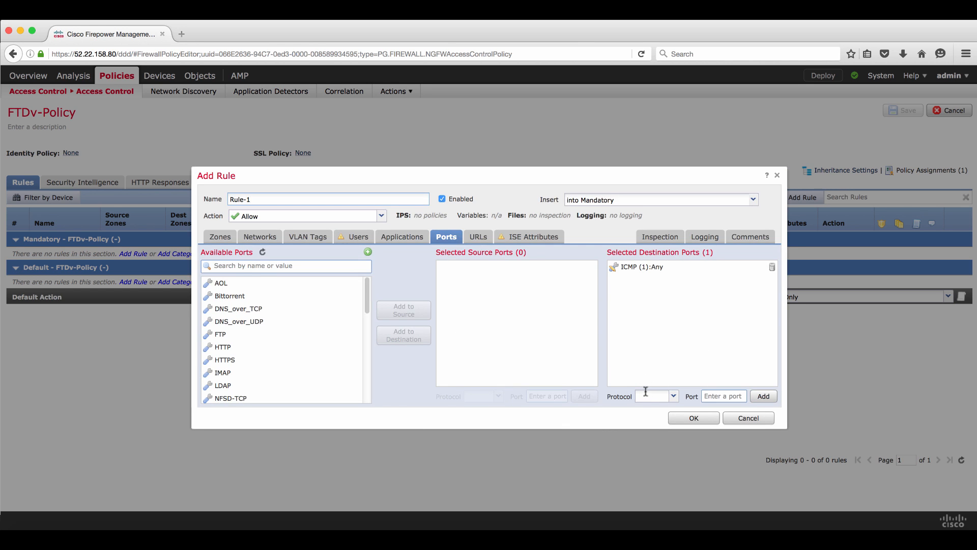
Add SSH to the draft rule's destination ports and search for HTTP
{"action": "left_click", "coordinate": [264, 266]}
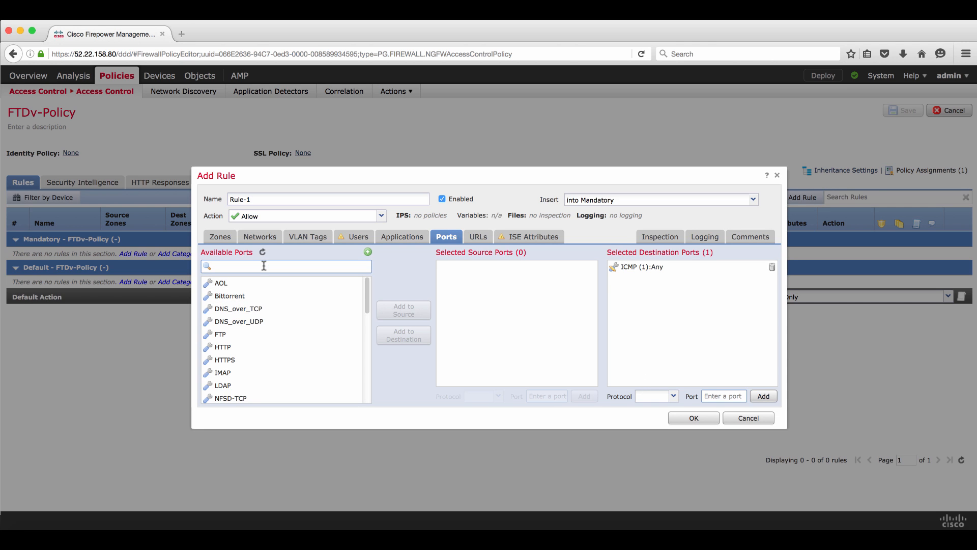
{"action": "type", "text": "SSH"}
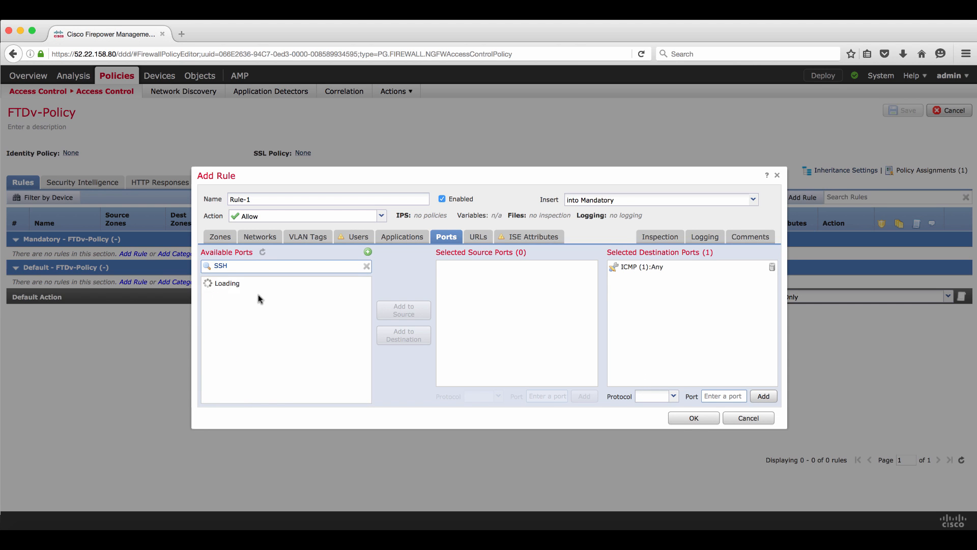
{"action": "left_click", "coordinate": [257, 285]}
{"action": "left_click", "coordinate": [402, 338]}
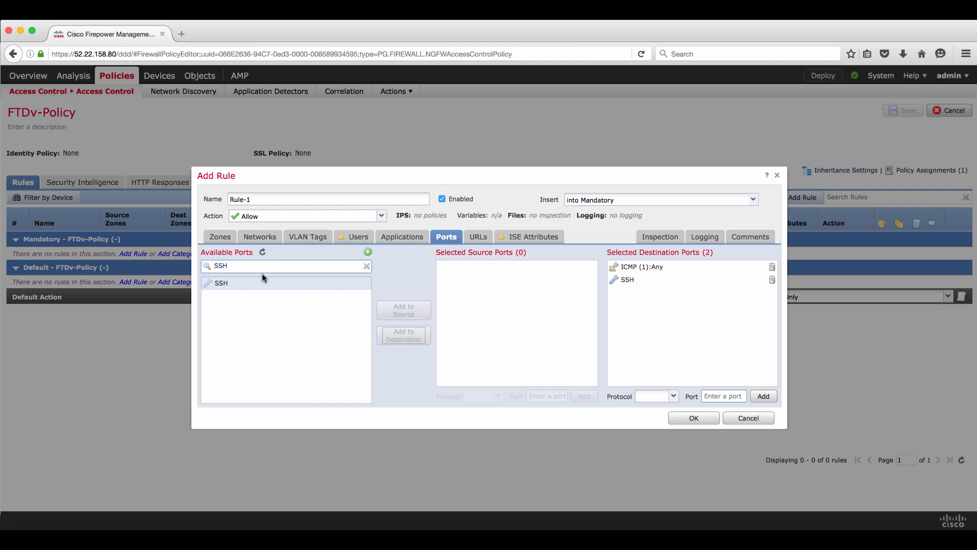
{"action": "left_click_drag", "start_coordinate": [259, 266], "coordinate": [171, 262]}
{"action": "type", "text": "HTTP"}
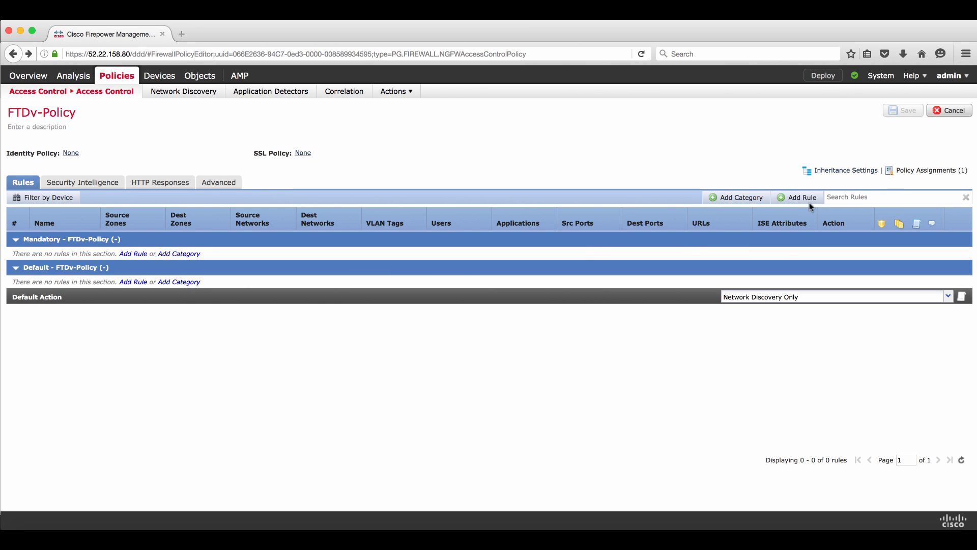
Create Rule-1 with ICMP of any type as a destination port
{"action": "left_click", "coordinate": [802, 197]}
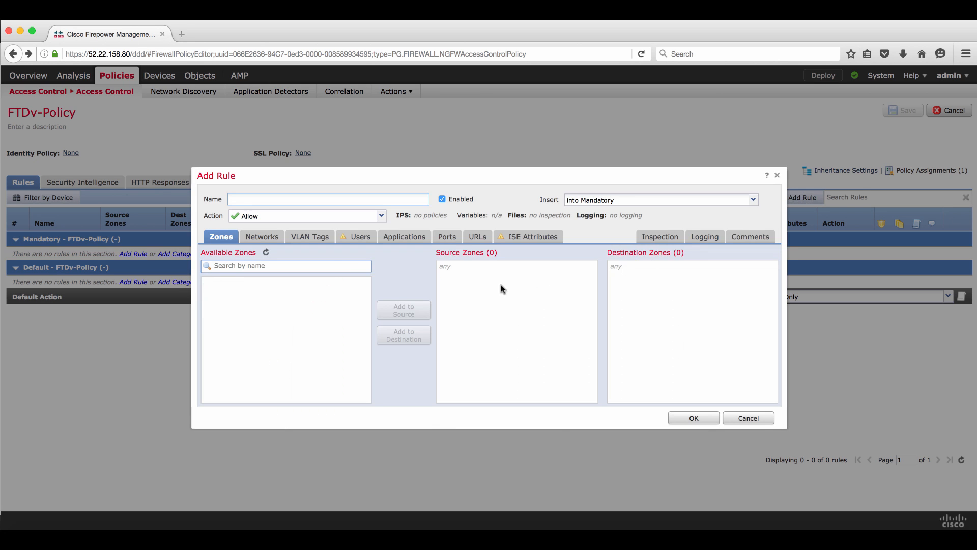
{"action": "left_click", "coordinate": [451, 239]}
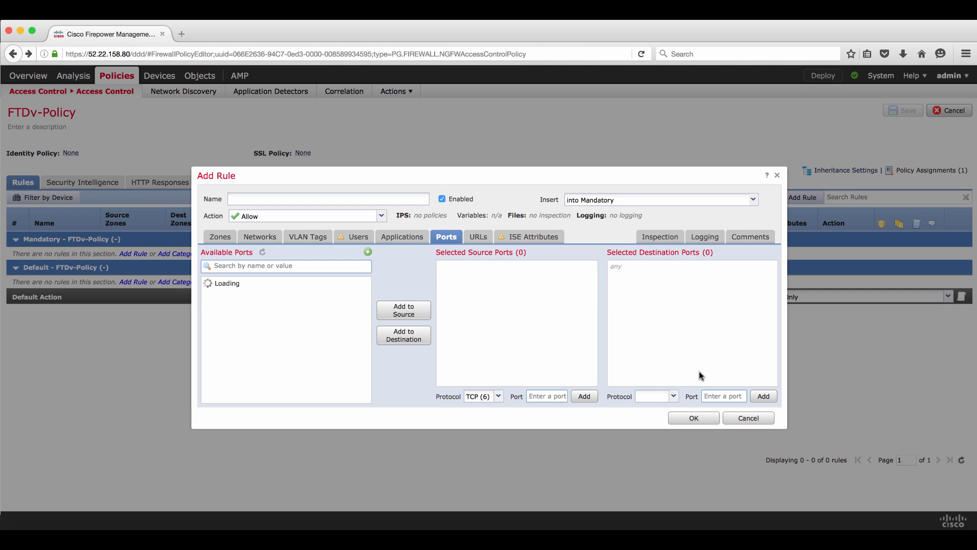
{"action": "left_click", "coordinate": [658, 393]}
{"action": "type", "text": "CMP"}
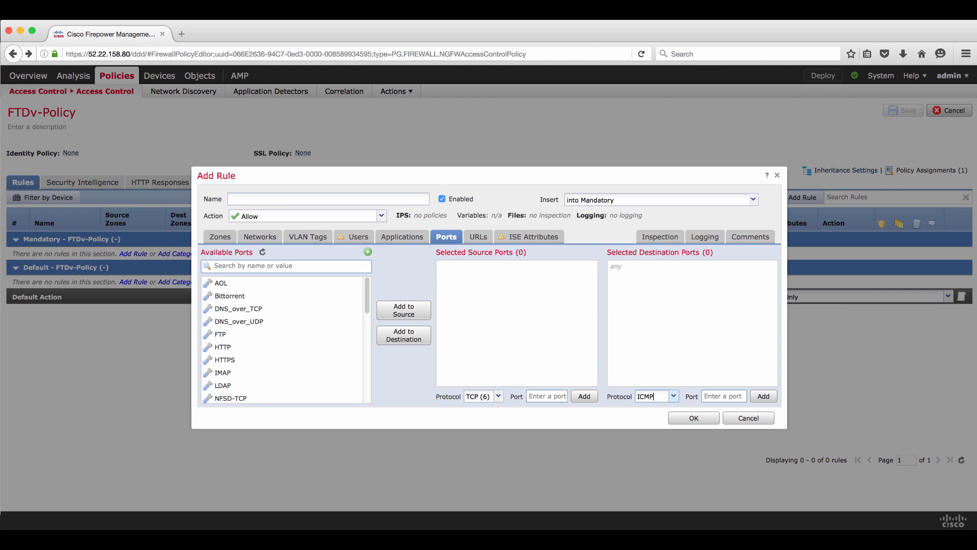
{"action": "left_click", "coordinate": [666, 408]}
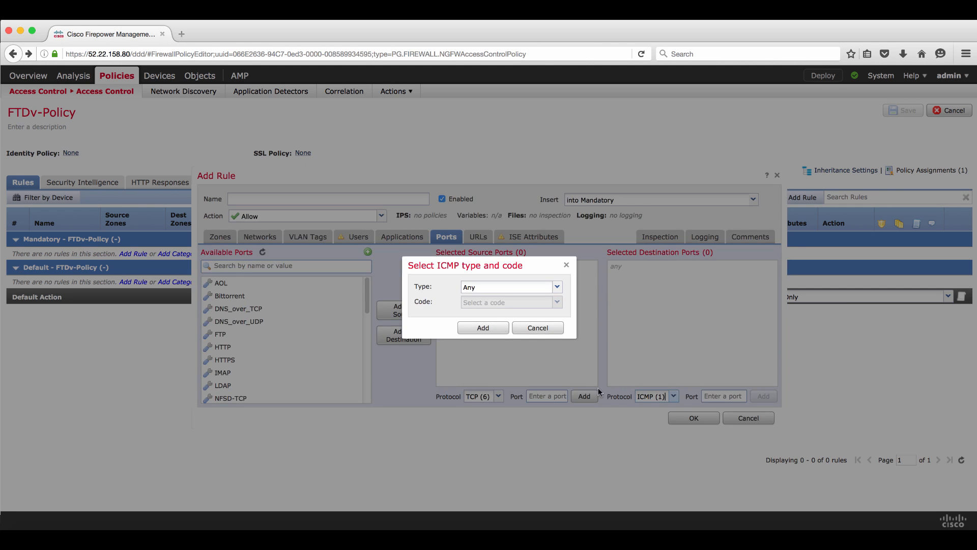
{"action": "left_click", "coordinate": [487, 329]}
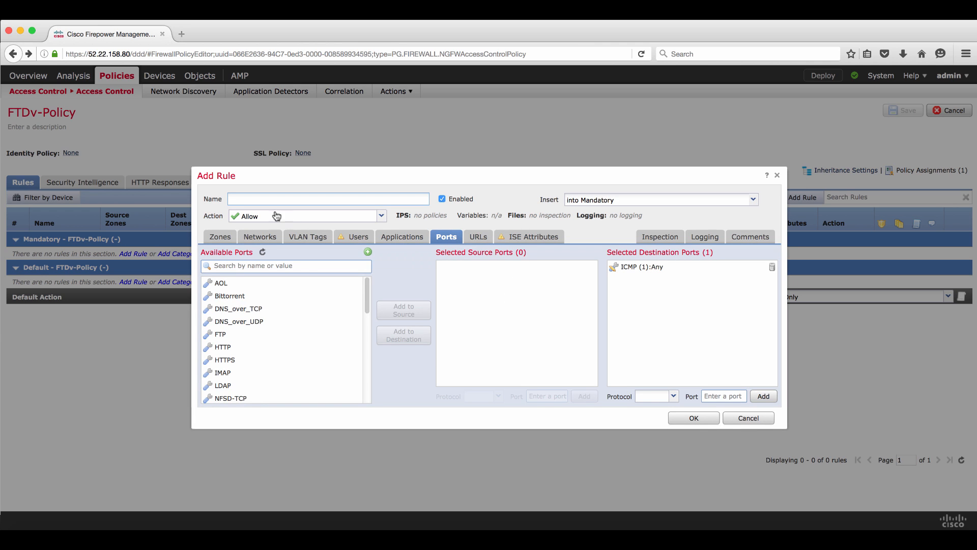
Add HTTP, HTTPS and TELNET to Rule-1's destination ports
{"action": "type", "text": "Rule-1"}
{"action": "left_click", "coordinate": [316, 266]}
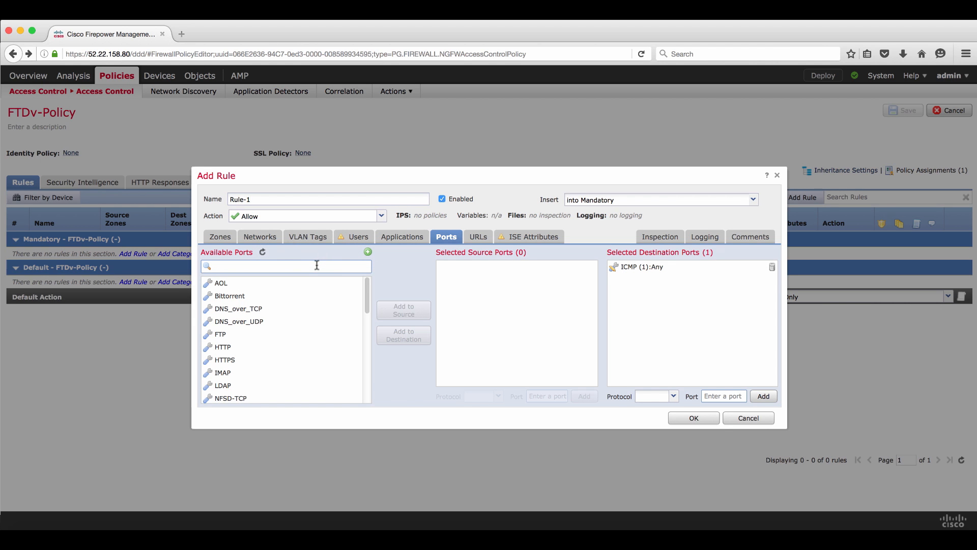
{"action": "type", "text": "HTTP"}
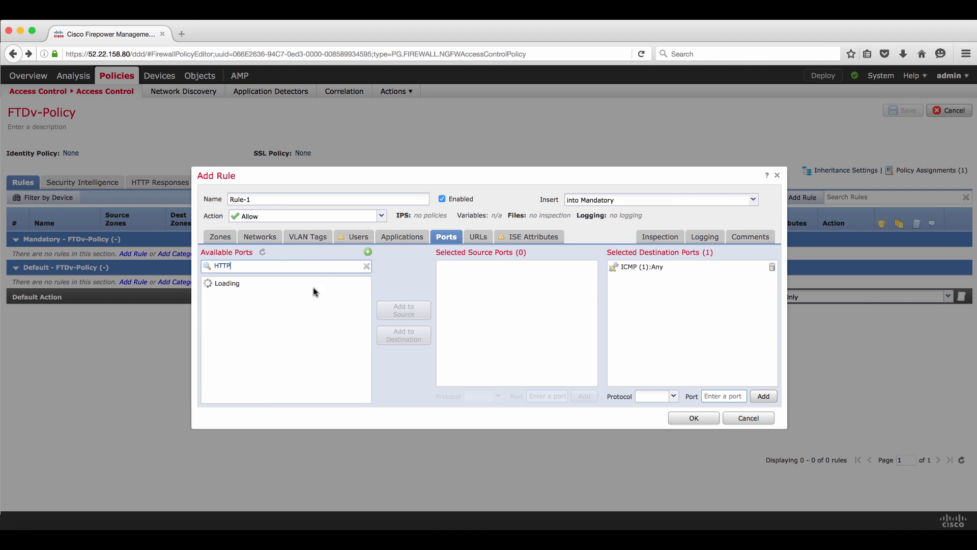
{"action": "left_click", "coordinate": [277, 285]}
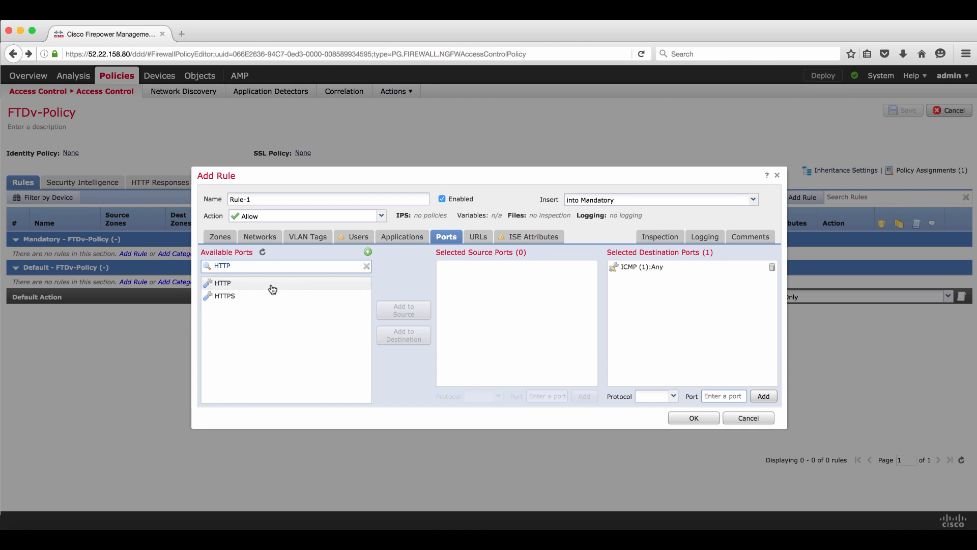
{"action": "left_click", "coordinate": [395, 338]}
{"action": "left_click", "coordinate": [290, 298]}
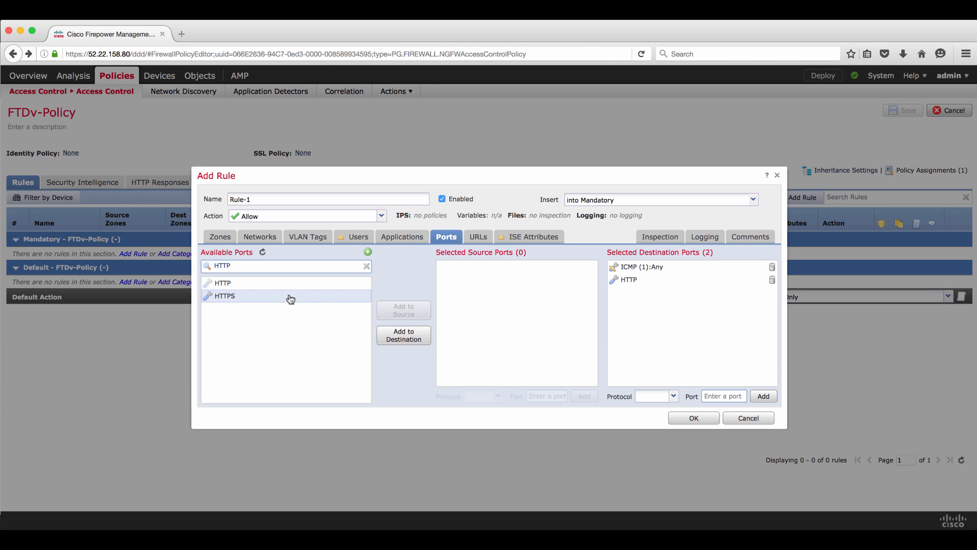
{"action": "left_click", "coordinate": [395, 338]}
{"action": "left_click_drag", "start_coordinate": [255, 266], "coordinate": [148, 260]}
{"action": "type", "text": "Telnet"}
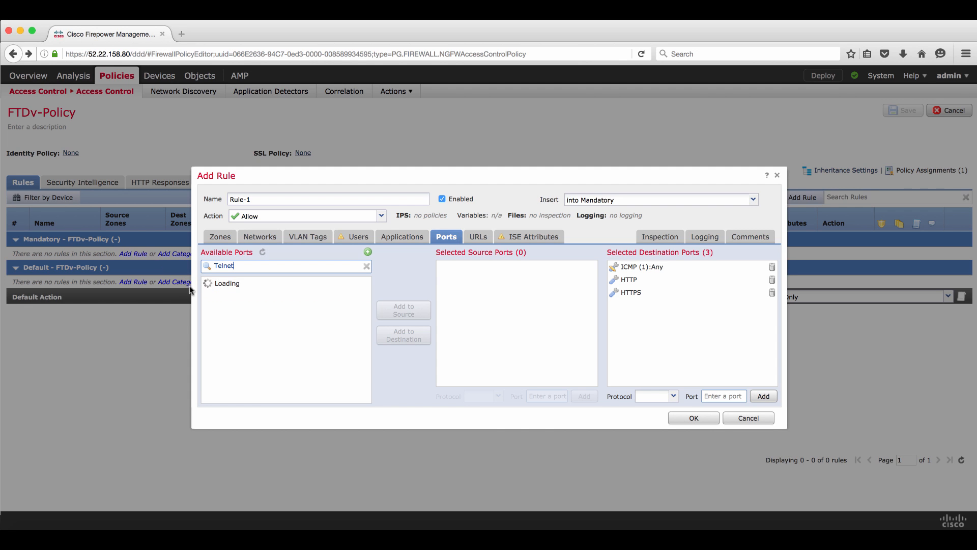
{"action": "left_click", "coordinate": [250, 292]}
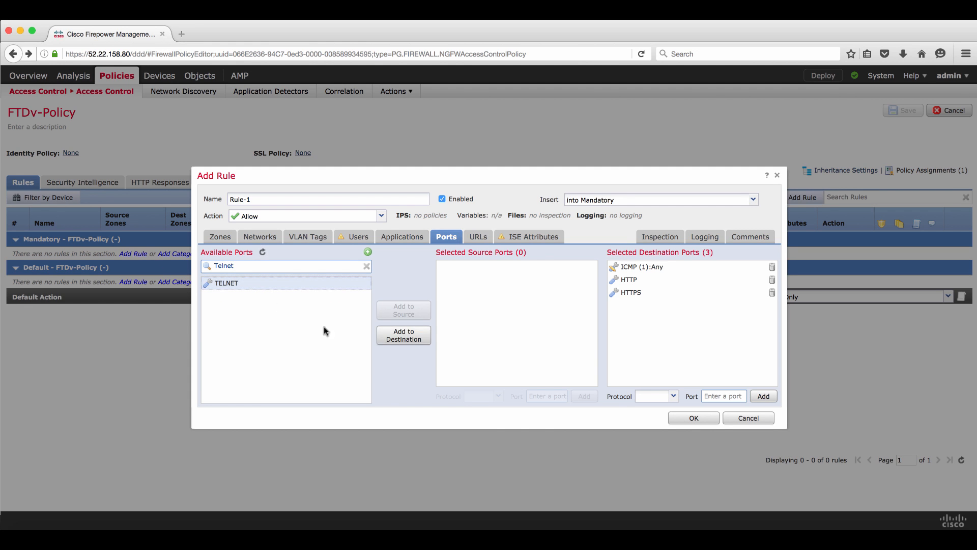
{"action": "left_click", "coordinate": [419, 341]}
Add SSH to Rule-1's destination ports as well
{"action": "left_click_drag", "start_coordinate": [249, 265], "coordinate": [183, 265]}
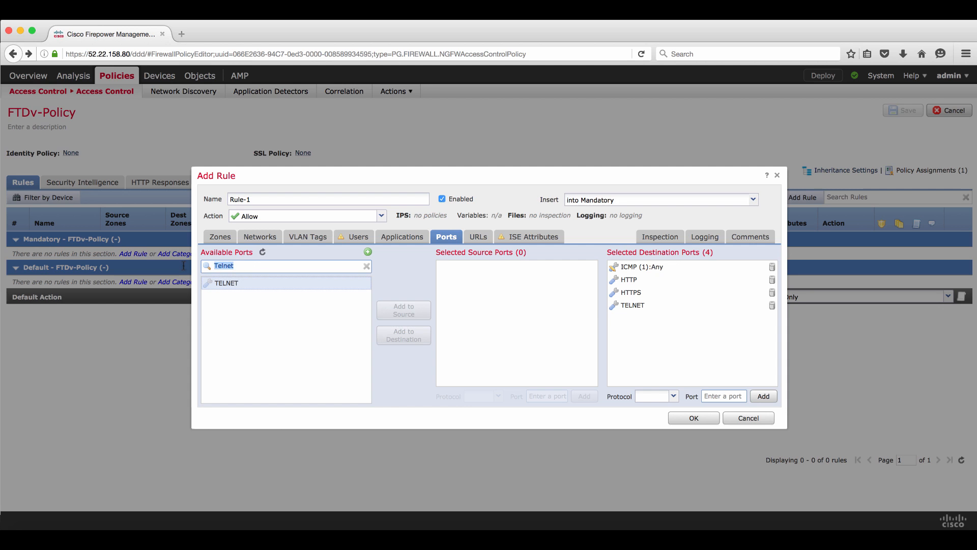
{"action": "type", "text": "SSH"}
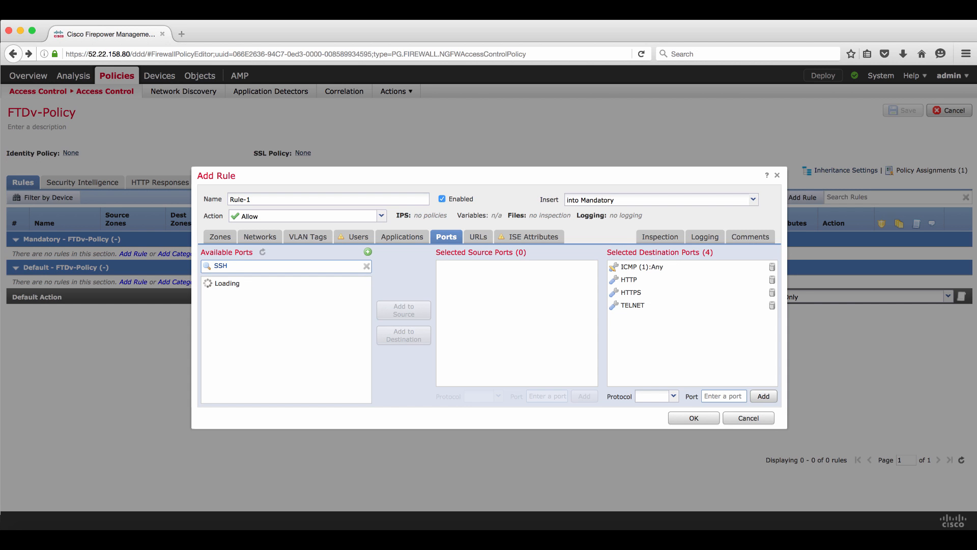
{"action": "left_click", "coordinate": [235, 286]}
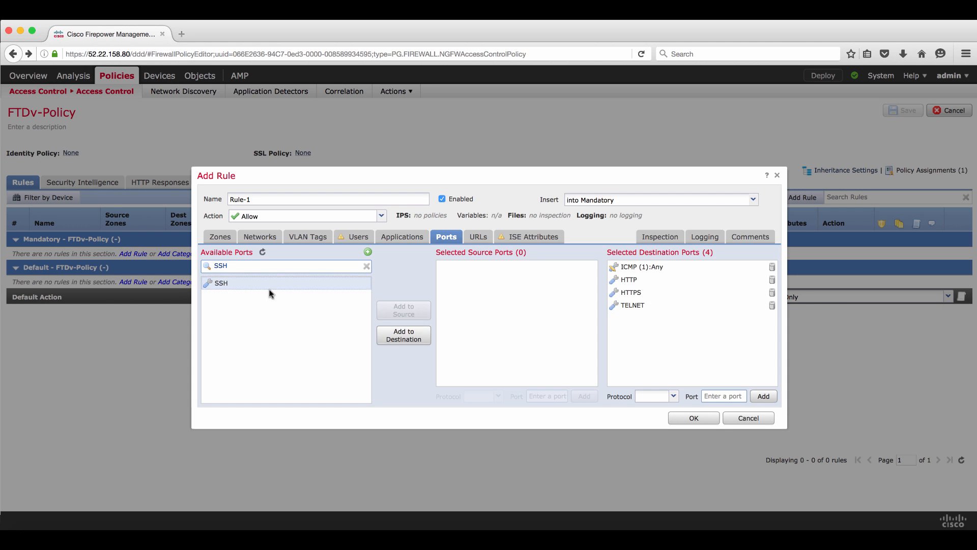
{"action": "left_click", "coordinate": [404, 335]}
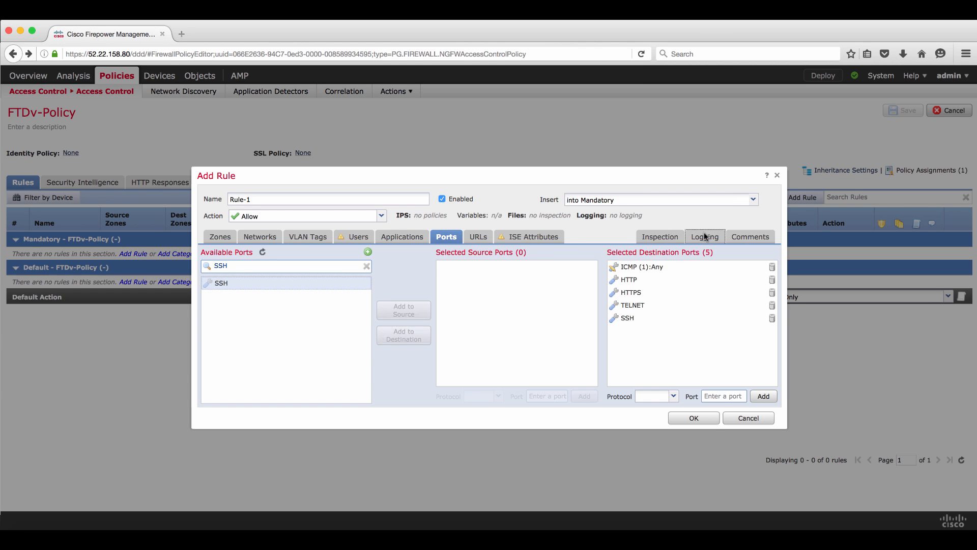
Log connections at beginning and end, then save Rule-1 into the policy
{"action": "left_click", "coordinate": [704, 236]}
{"action": "left_click", "coordinate": [252, 261]}
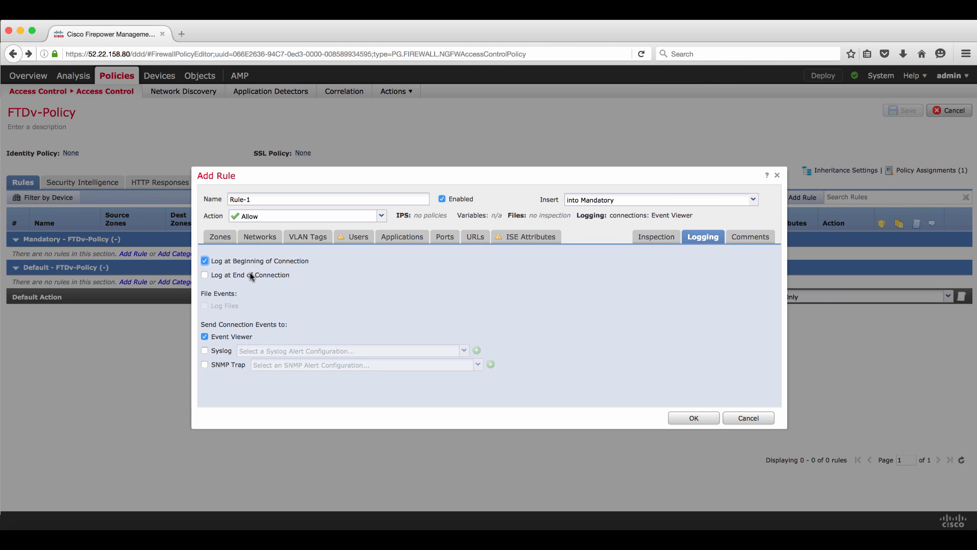
{"action": "left_click", "coordinate": [251, 276]}
{"action": "left_click", "coordinate": [706, 420]}
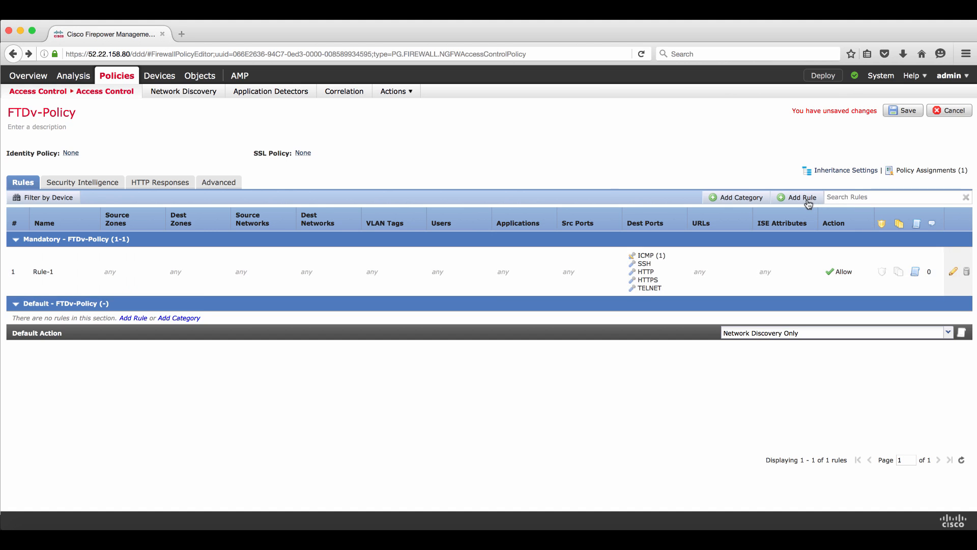
Add Rule-2 with a Block action and save FTDv-Policy
{"action": "left_click", "coordinate": [808, 200]}
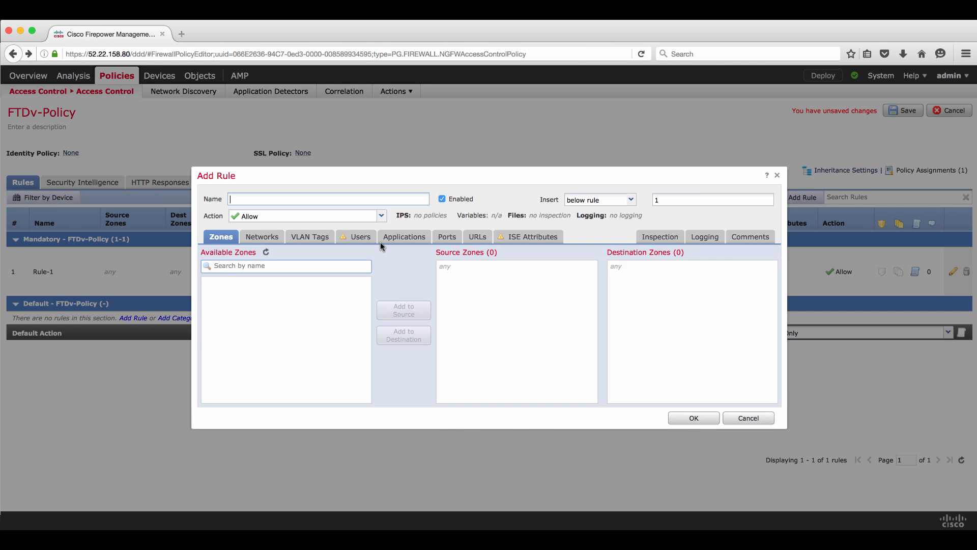
{"action": "type", "text": "Rule-2"}
{"action": "left_click", "coordinate": [381, 216]}
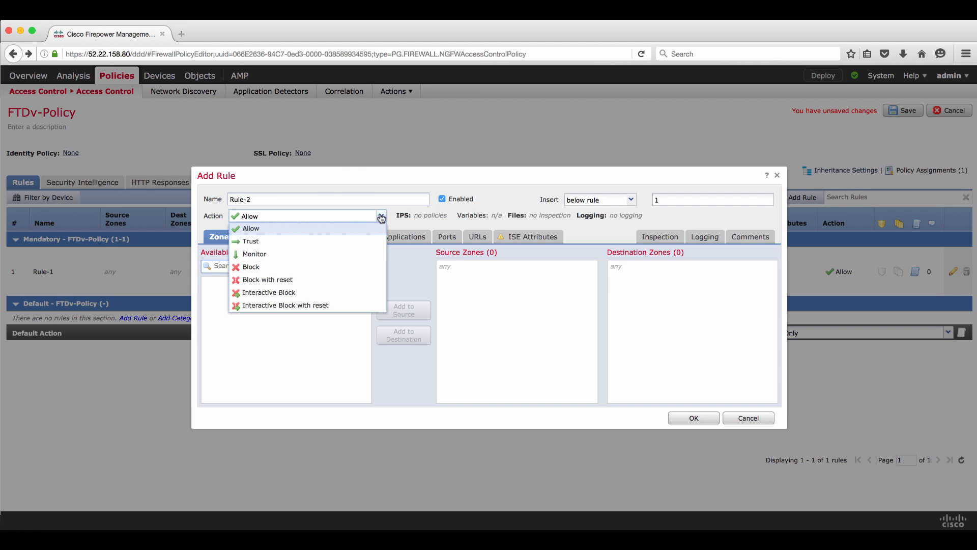
{"action": "left_click", "coordinate": [308, 267]}
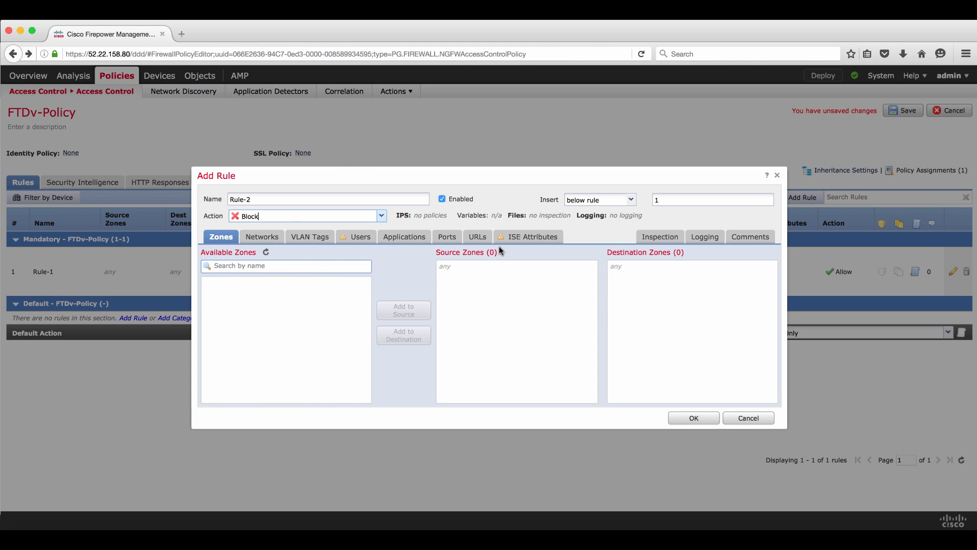
{"action": "left_click", "coordinate": [704, 417]}
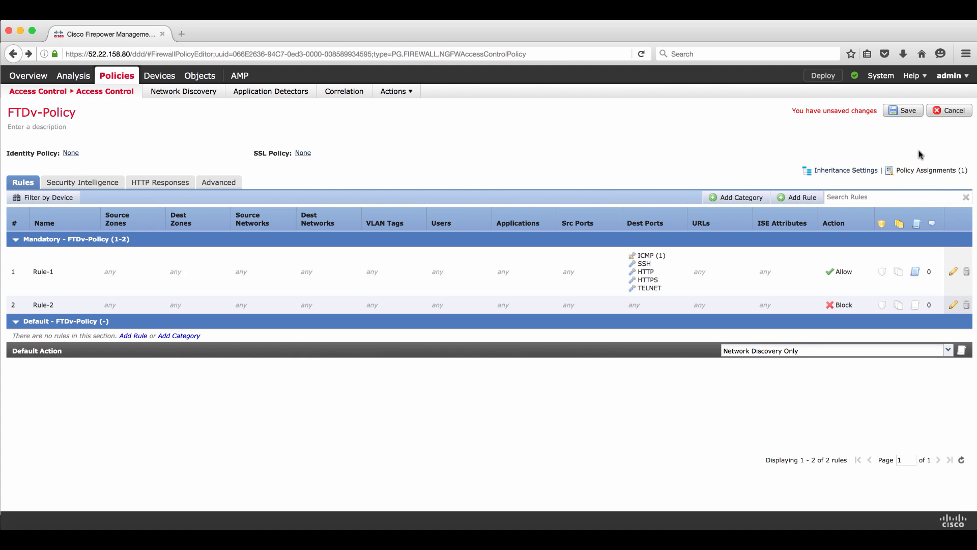
{"action": "left_click", "coordinate": [906, 112]}
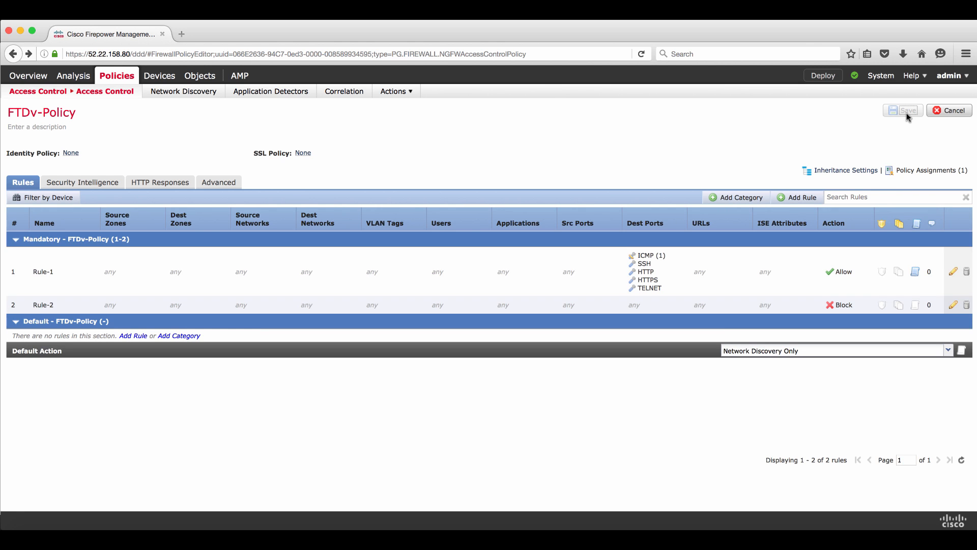
Select FTDv in the Deploy Policies dialog and deploy the pending policy to it
{"action": "left_click", "coordinate": [833, 76]}
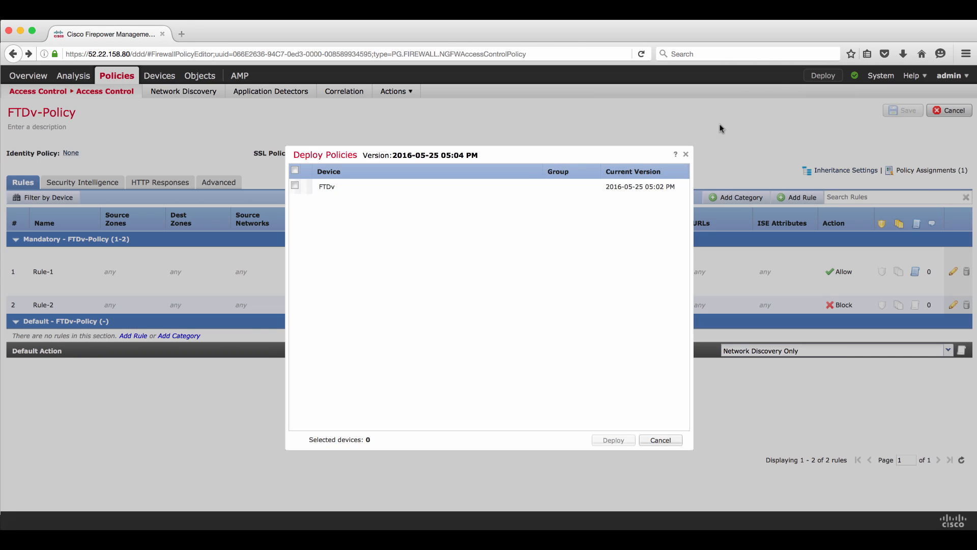
{"action": "left_click", "coordinate": [294, 171]}
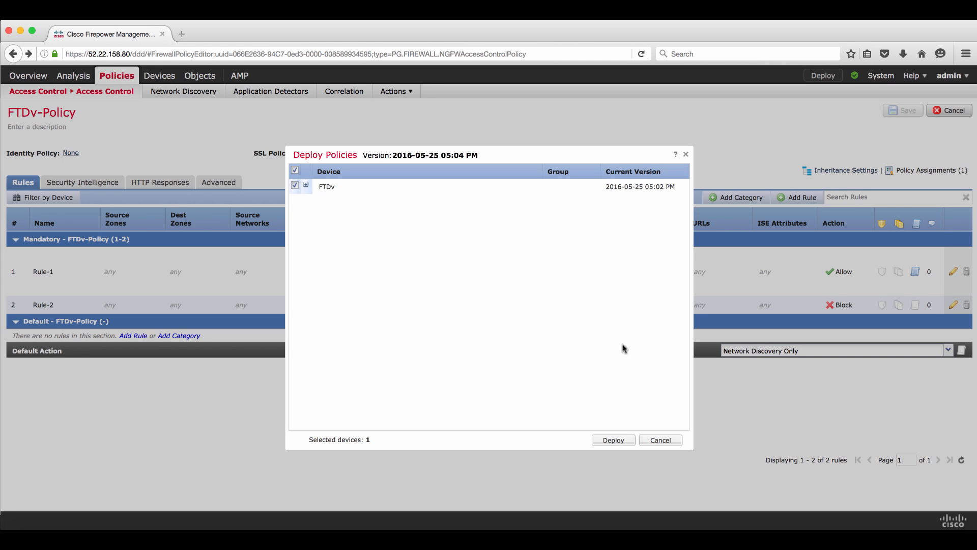
{"action": "left_click", "coordinate": [621, 444]}
{"action": "left_click", "coordinate": [614, 440]}
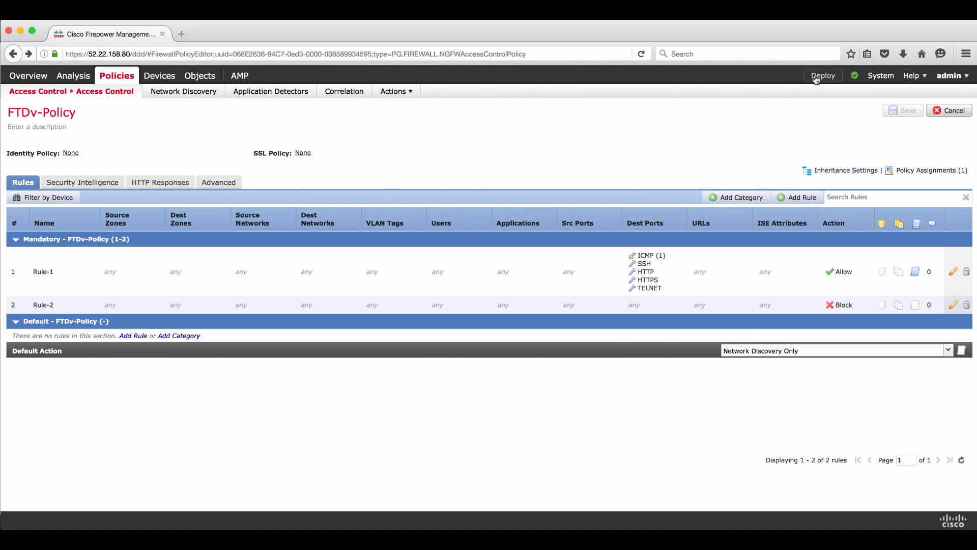
{"action": "left_click", "coordinate": [816, 76]}
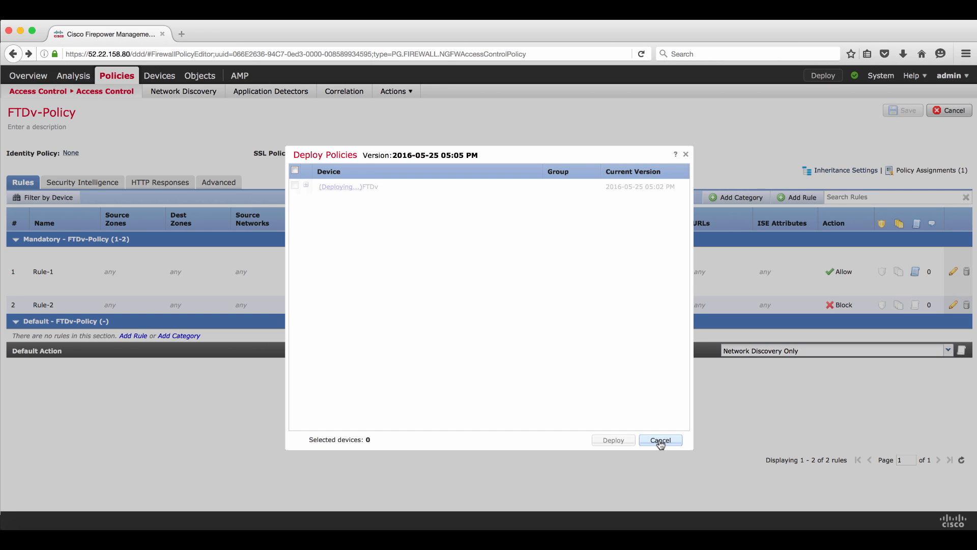
{"action": "left_click", "coordinate": [660, 441]}
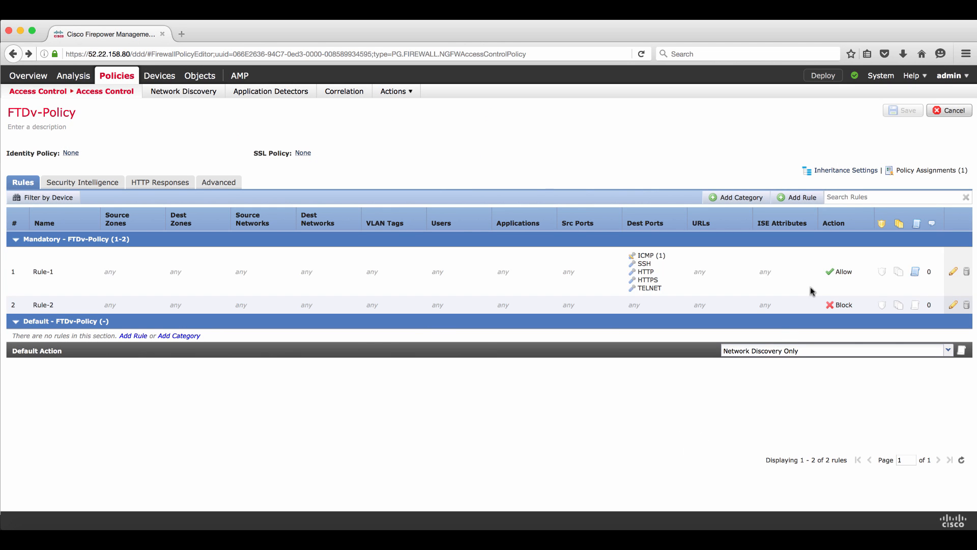